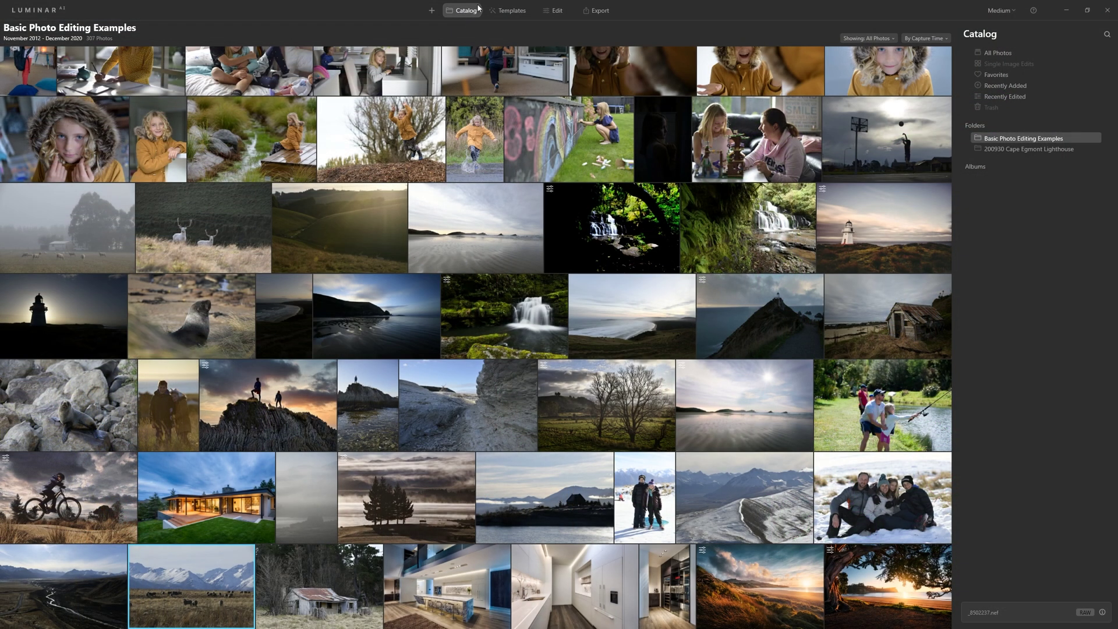
Step: Open the church-by-the-lake photo from the Landscapes examples folder and view its template suggestions
click(966, 138)
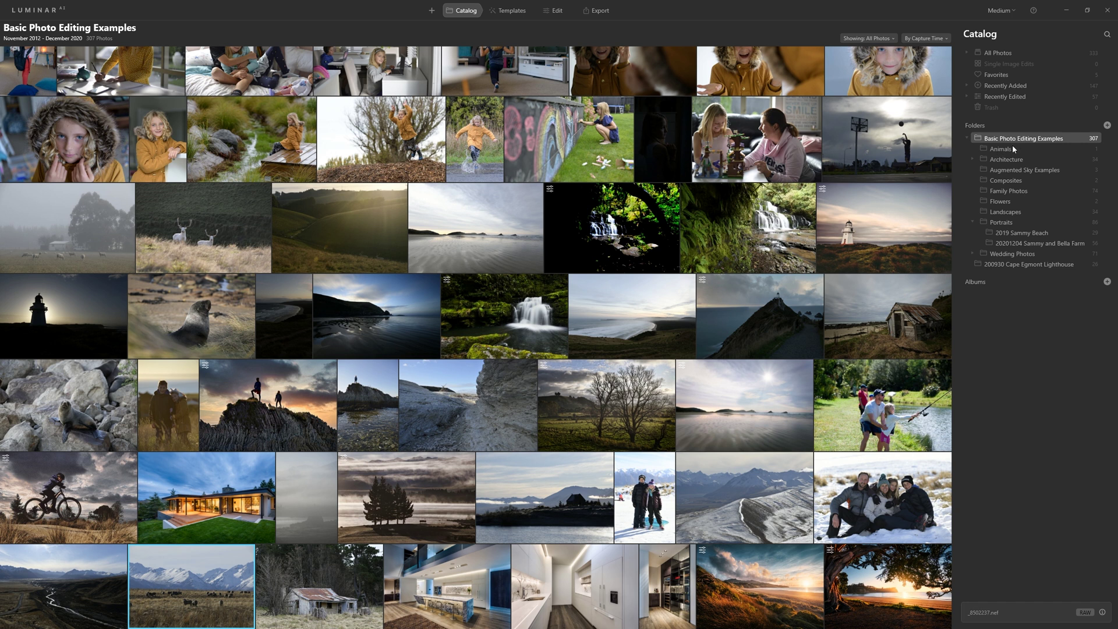
click(1011, 212)
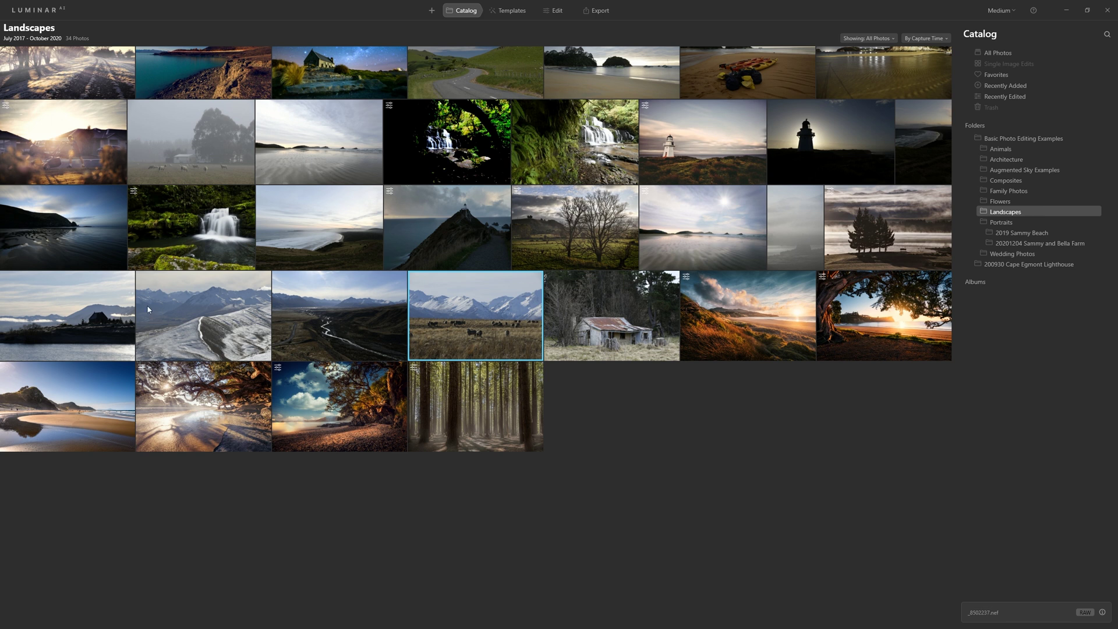
double_click(123, 314)
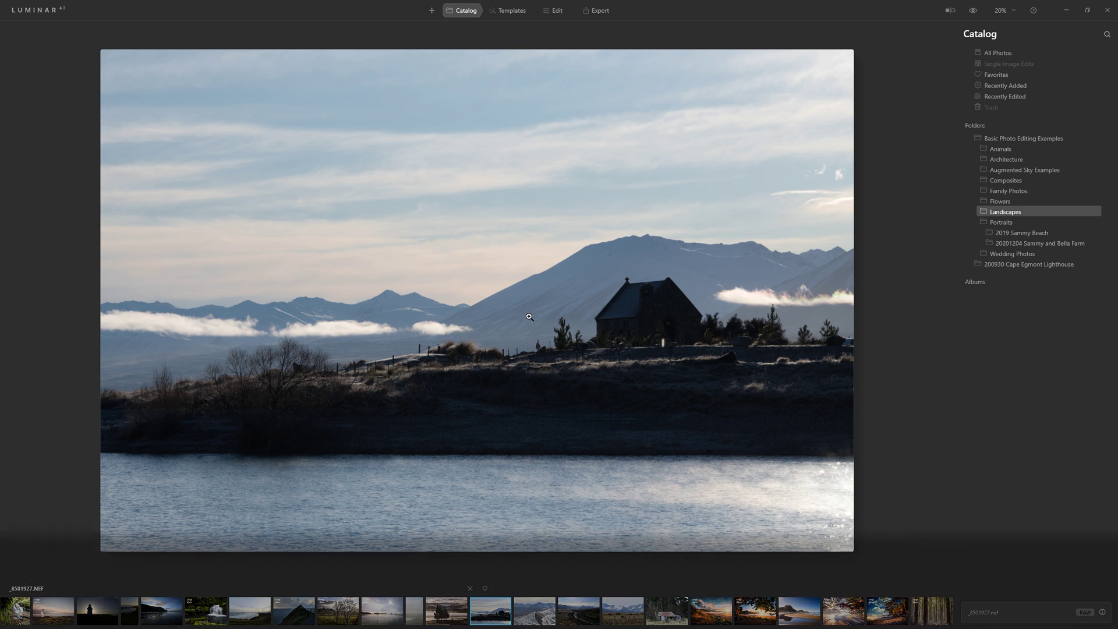
click(493, 17)
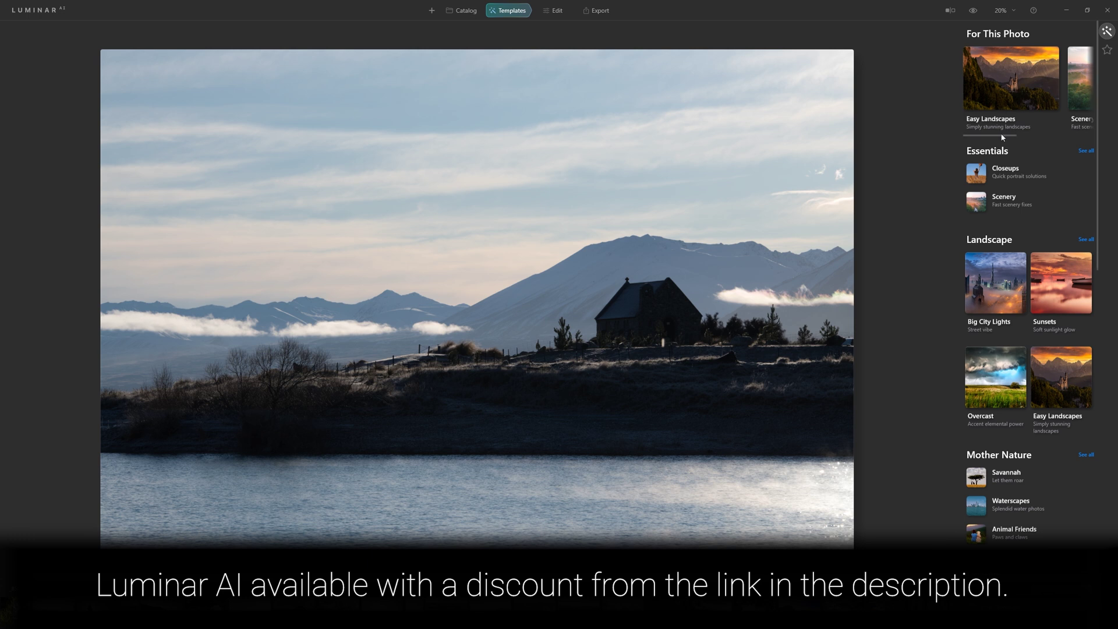
Step: Try the Easy Landscapes looks Sunset, Clean Light, Noirscape and Forest Stream in turn
click(989, 79)
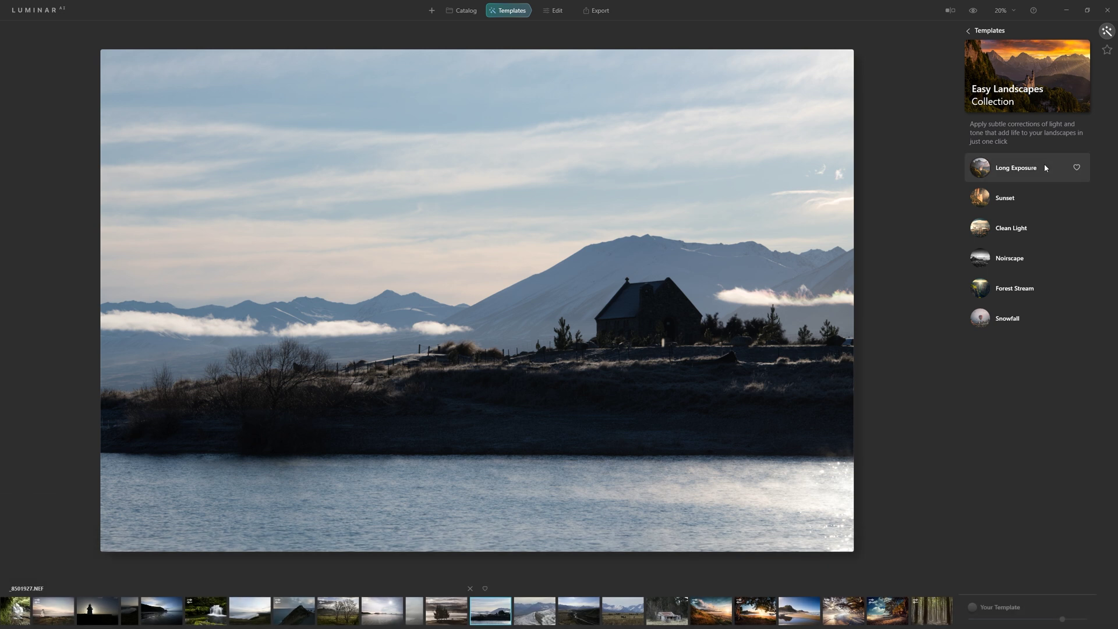
click(1018, 197)
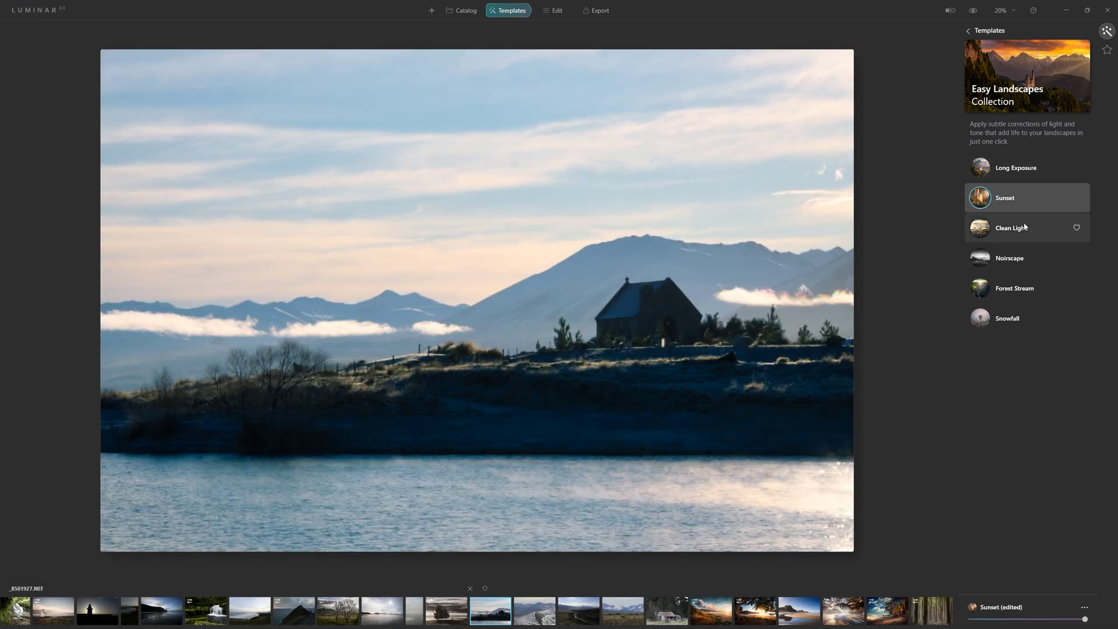
click(1017, 231)
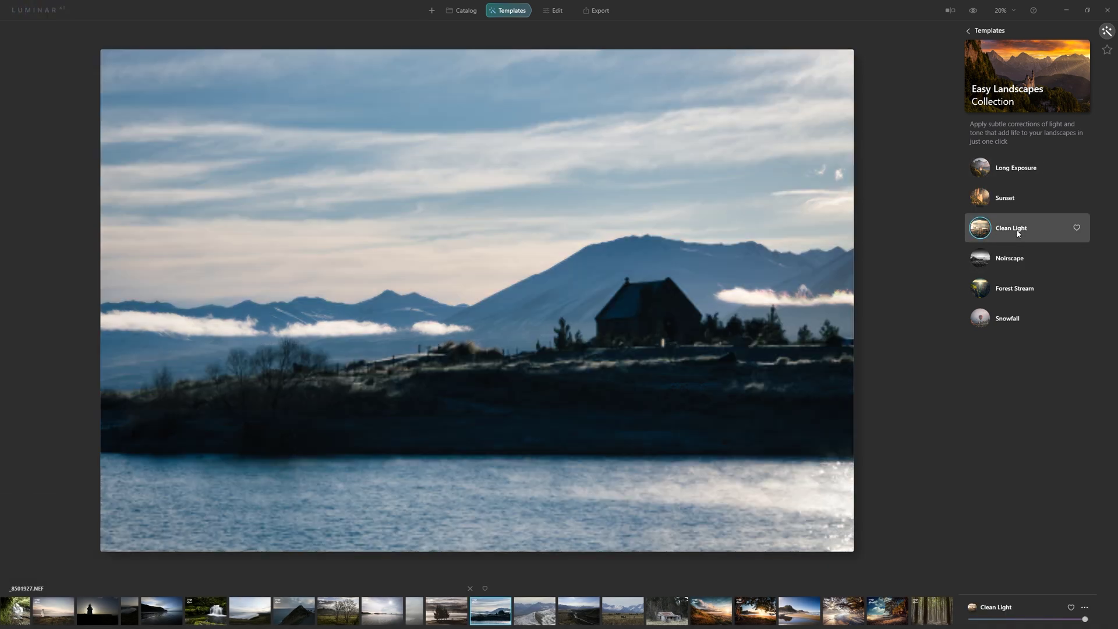
click(1020, 265)
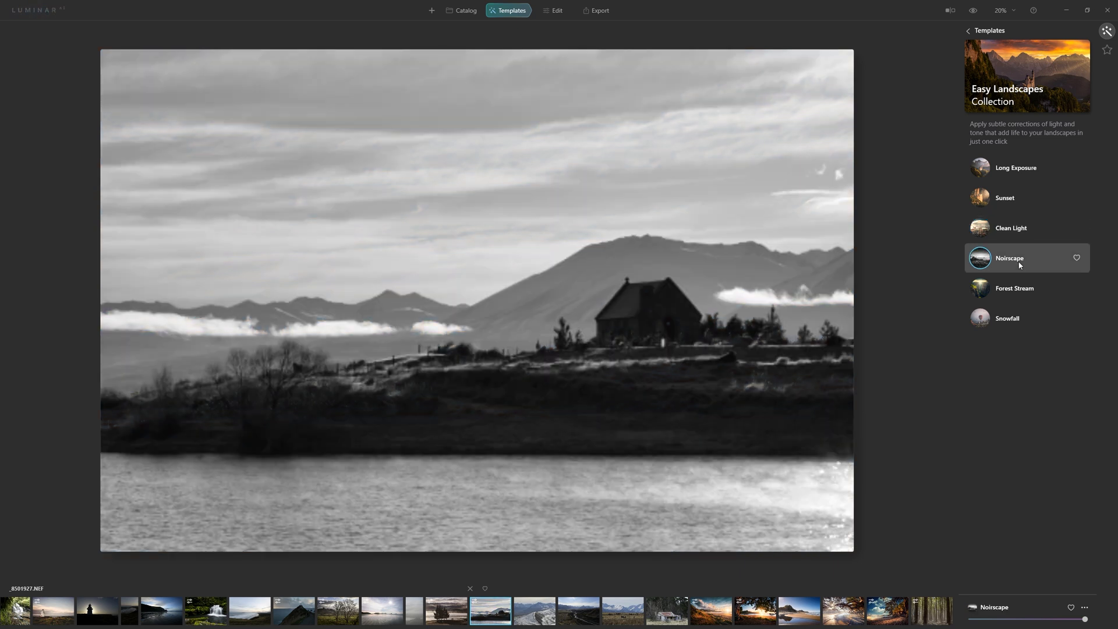
click(1011, 298)
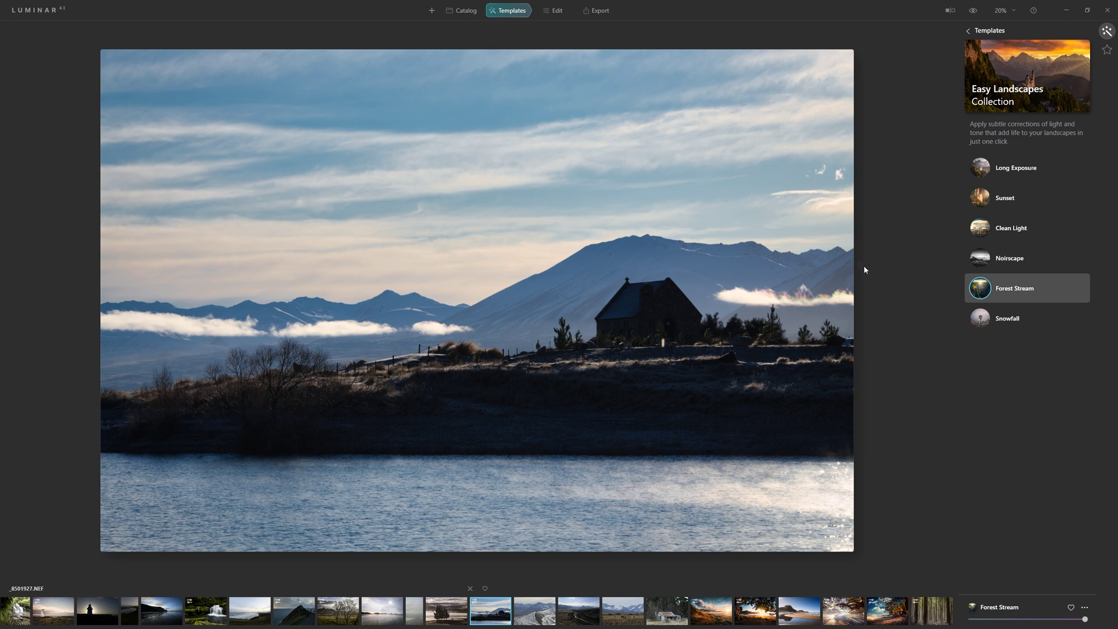
Step: Compare with the original, then reset adjustments to remove the template and start editing
click(973, 11)
click(973, 11)
click(1084, 609)
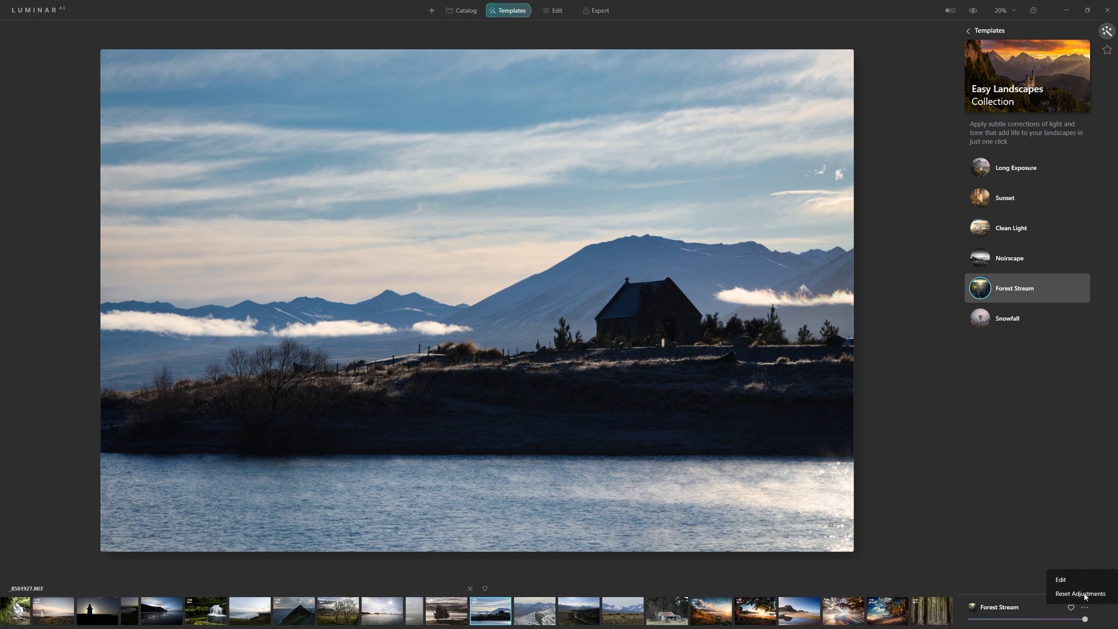
click(1081, 593)
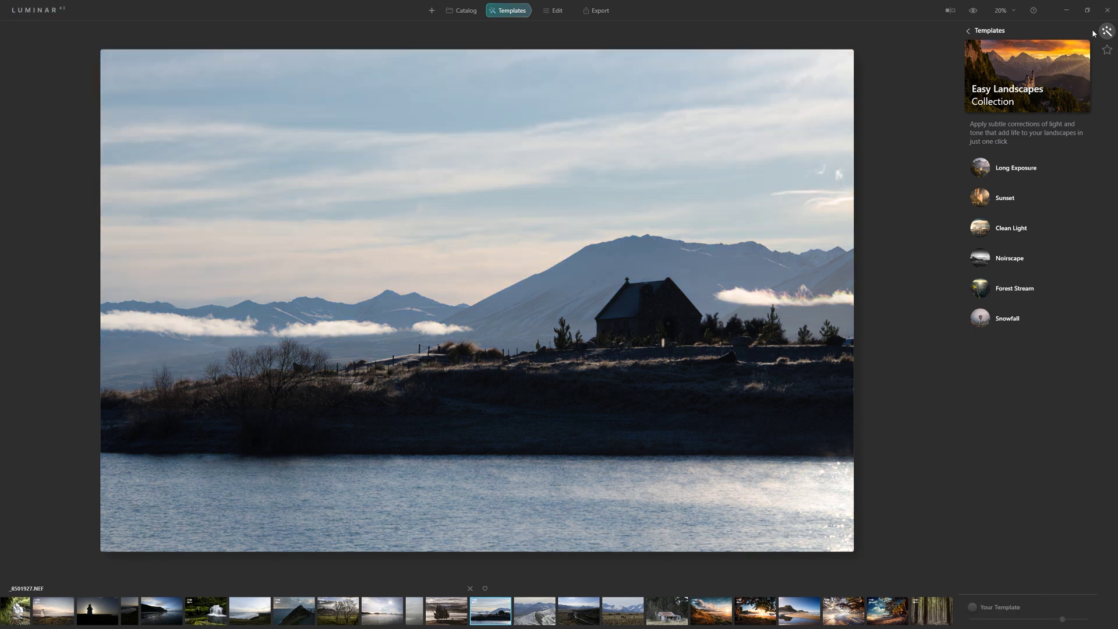
click(561, 11)
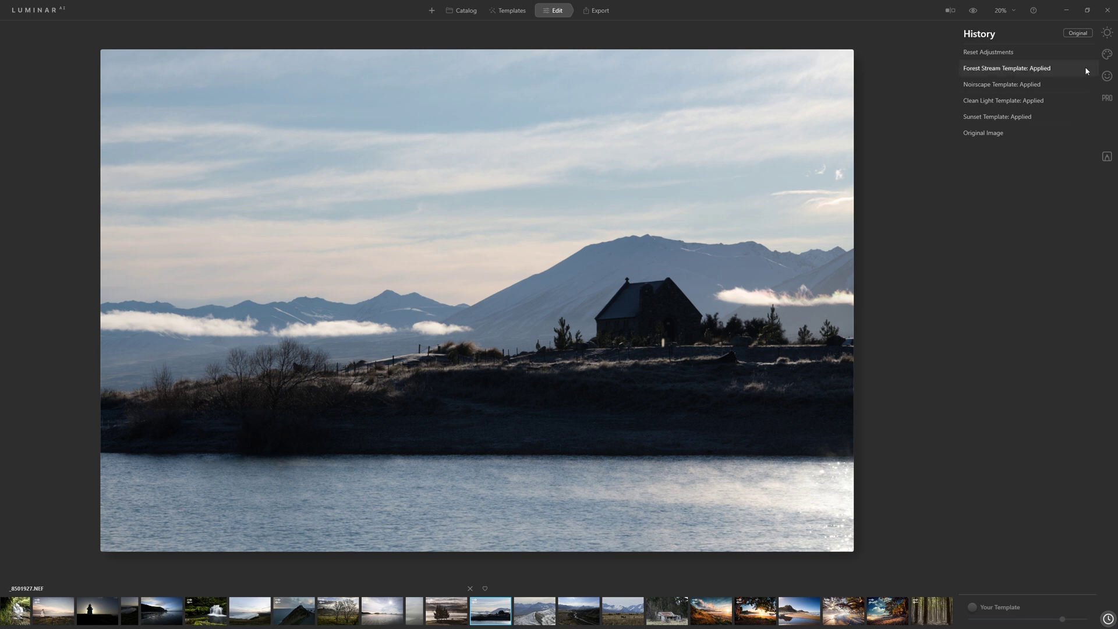
Step: Recompose with Composition AI, extend the crop downward, and correct the horizontal perspective
click(1107, 33)
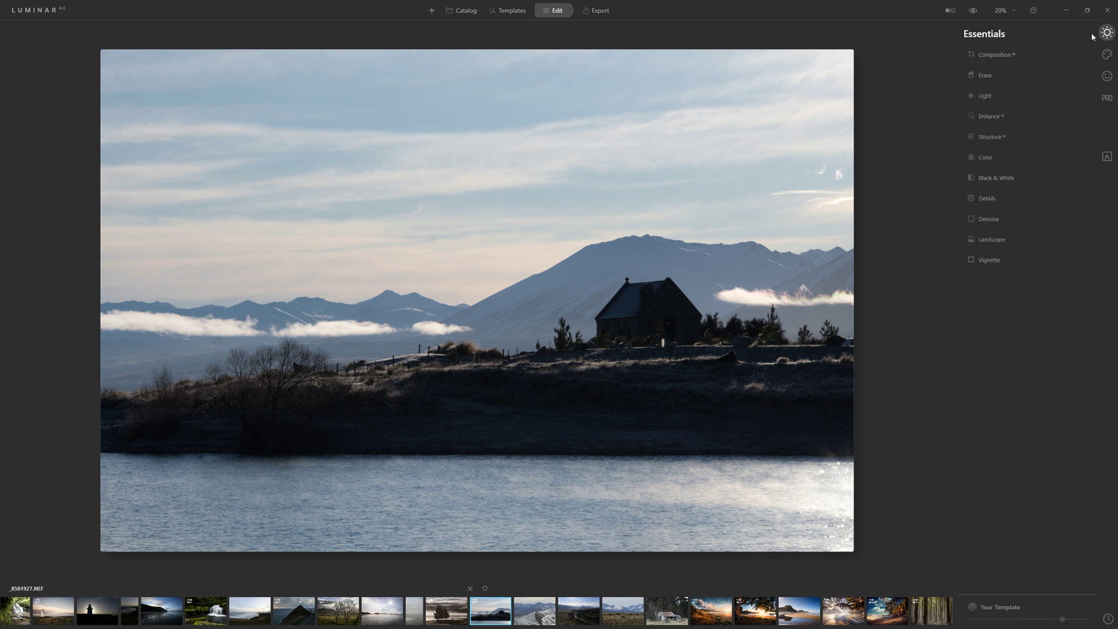
click(987, 56)
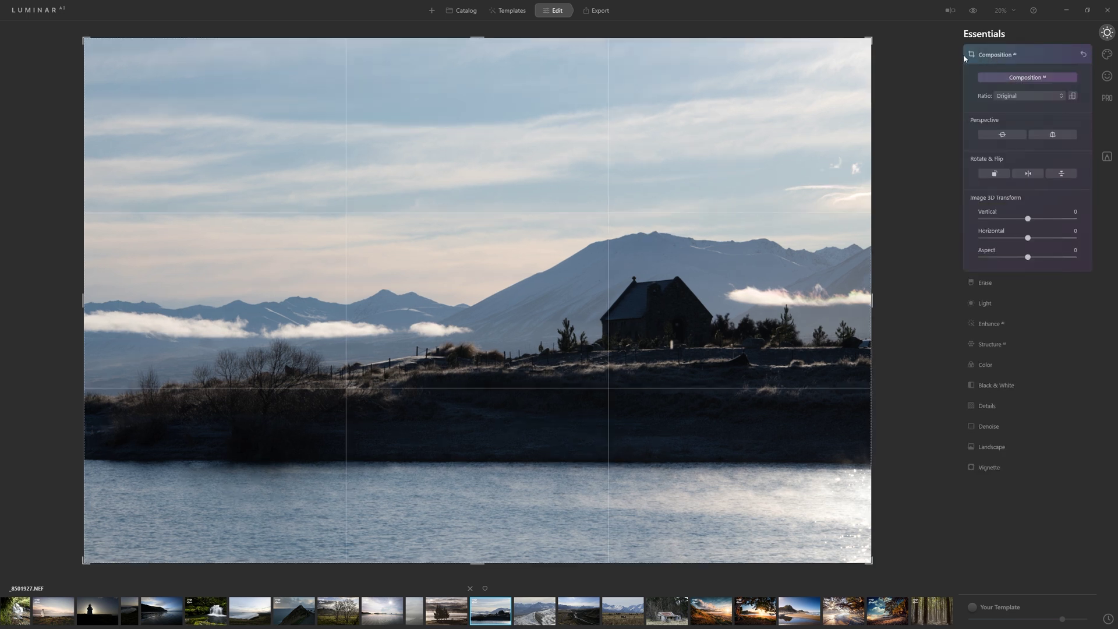
click(1027, 79)
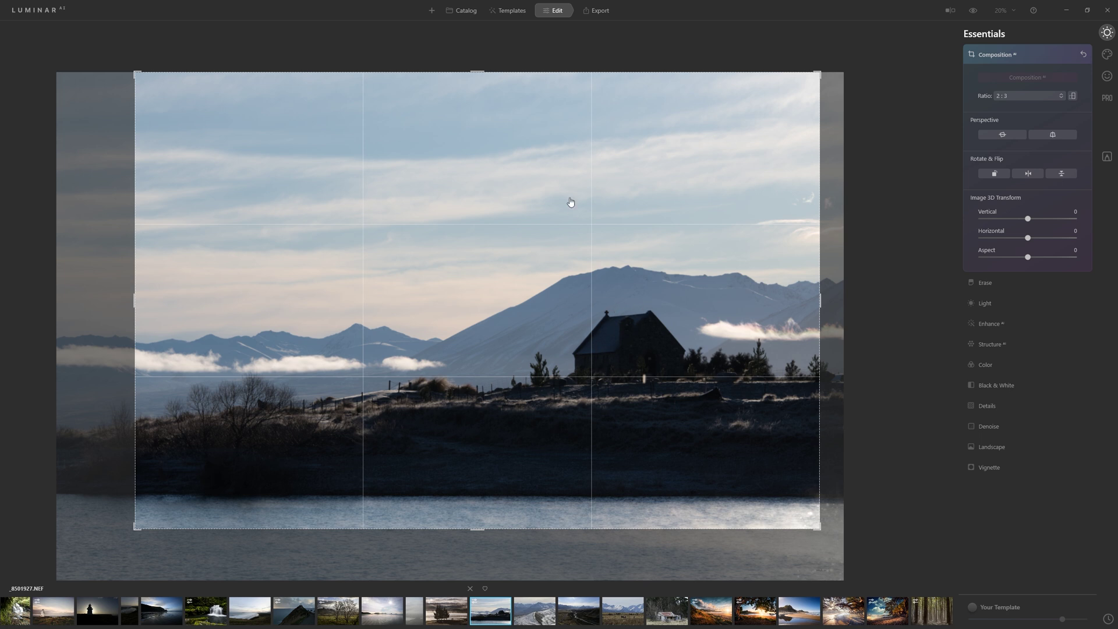
drag(599, 526, 599, 546)
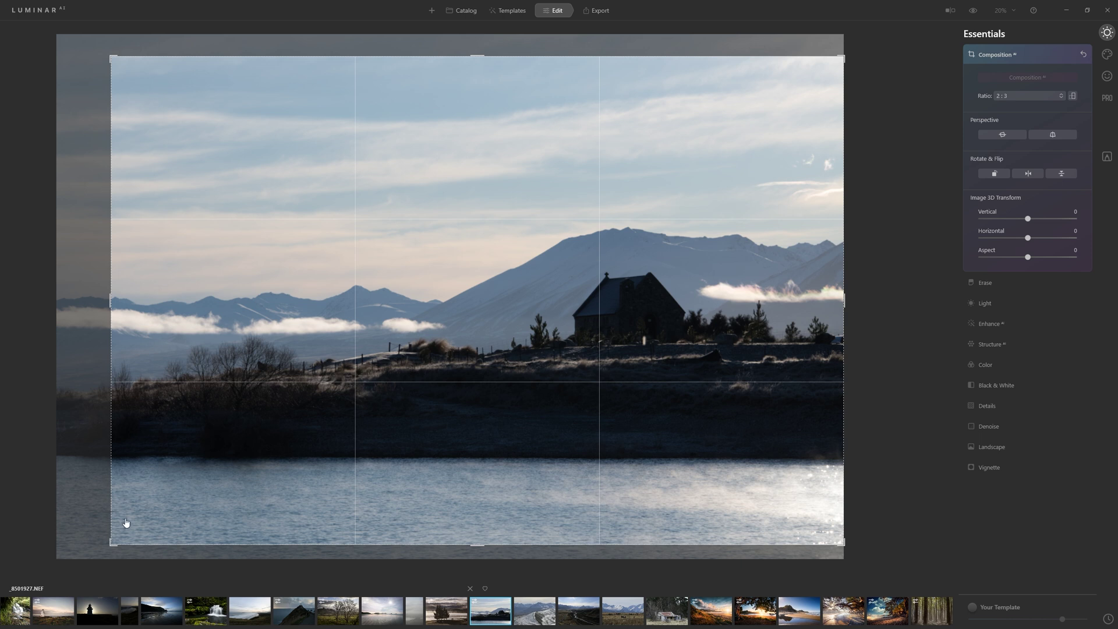
drag(123, 527, 103, 549)
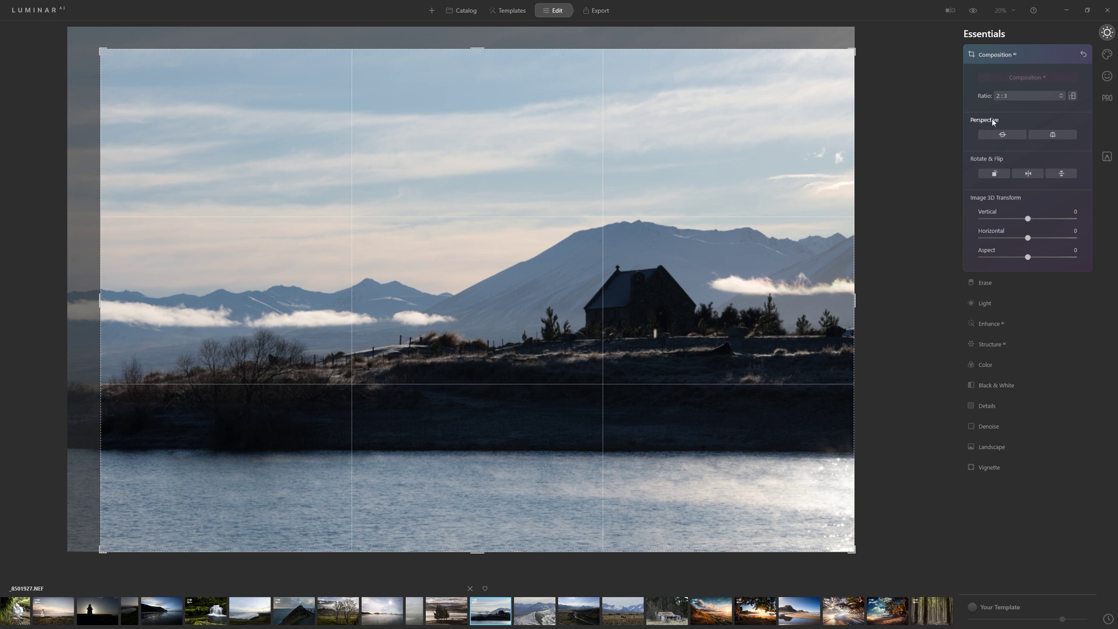
click(1008, 136)
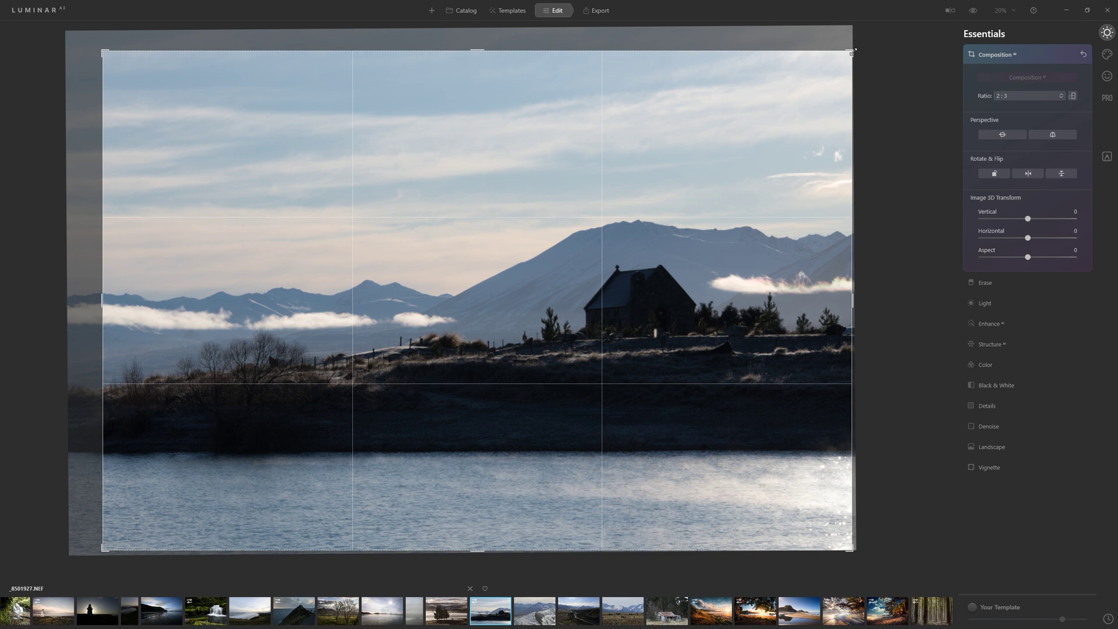
Step: Readjust the 2:3 crop box so it spans the image's full top and bottom
drag(852, 51, 840, 60)
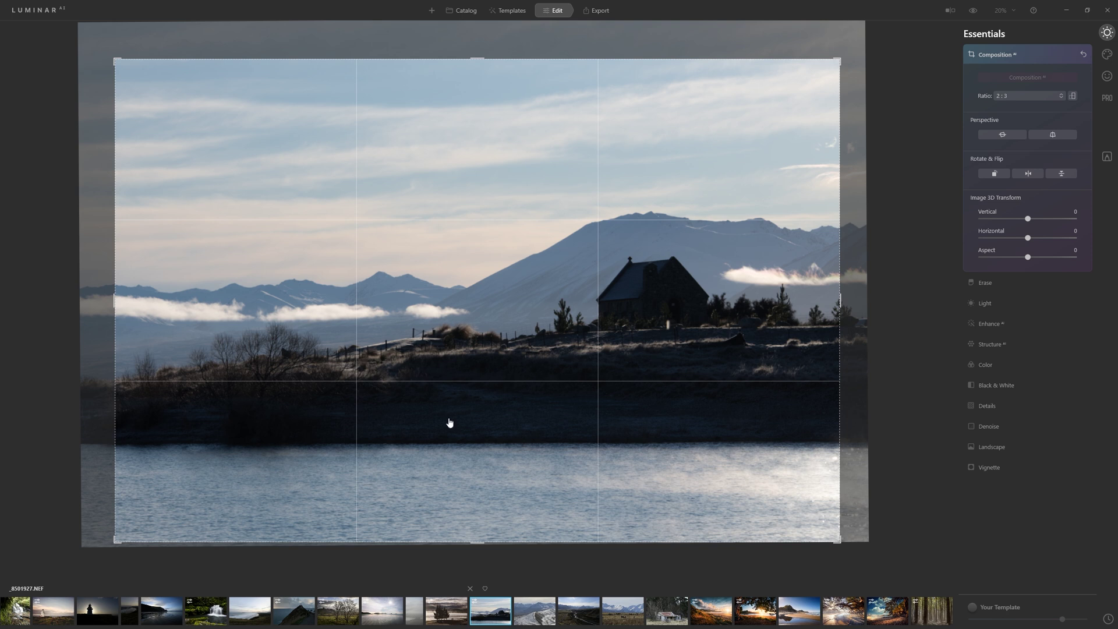
drag(515, 540, 502, 489)
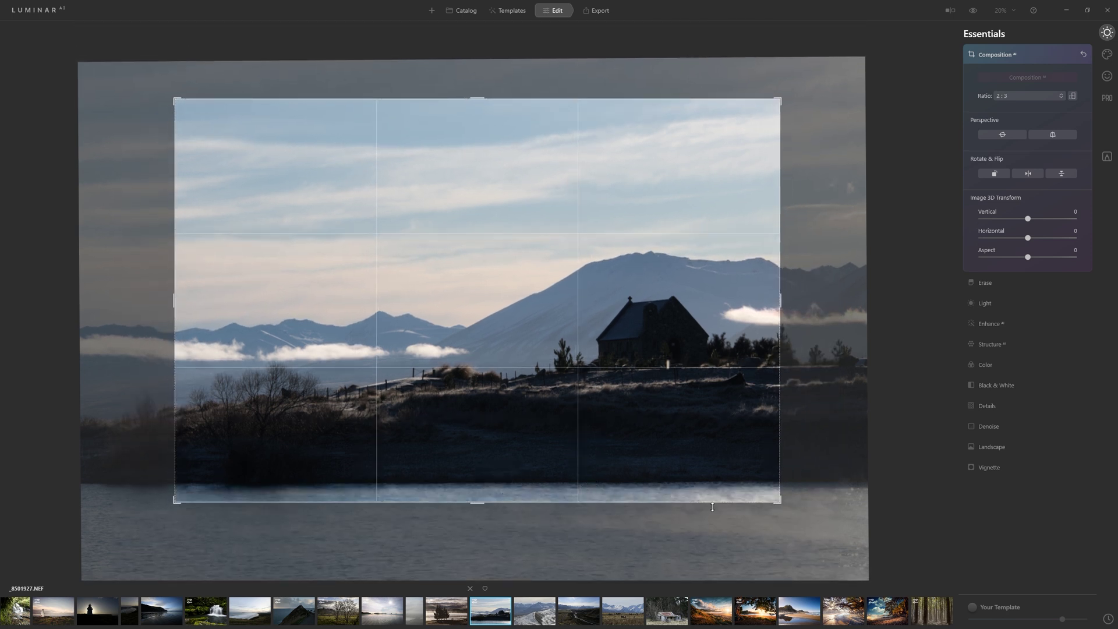
drag(712, 506, 713, 527)
drag(624, 55, 615, 41)
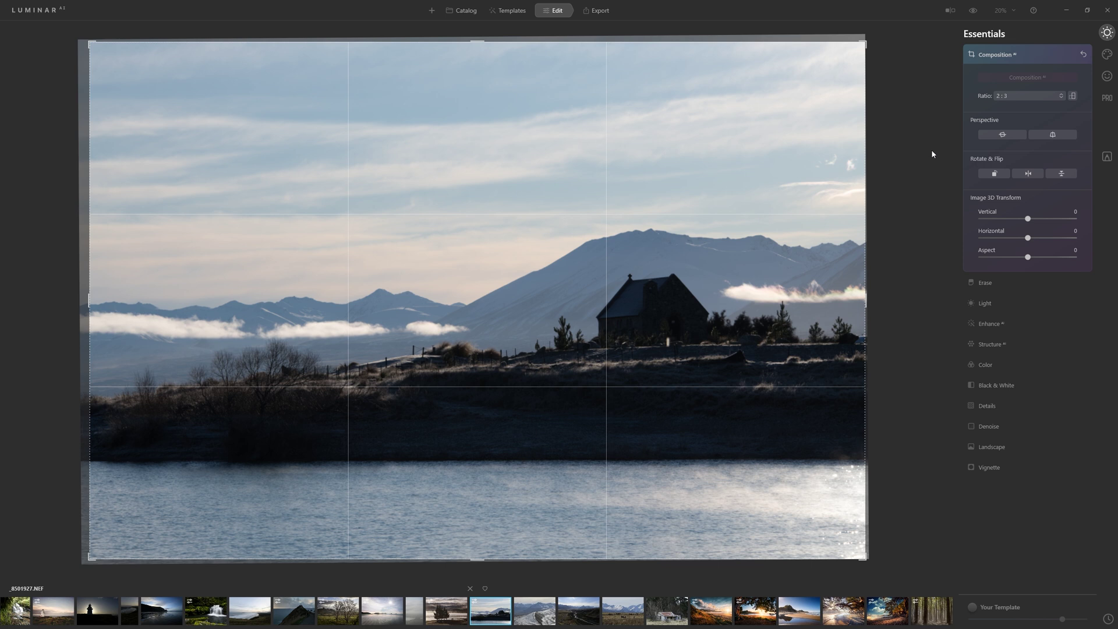
click(984, 306)
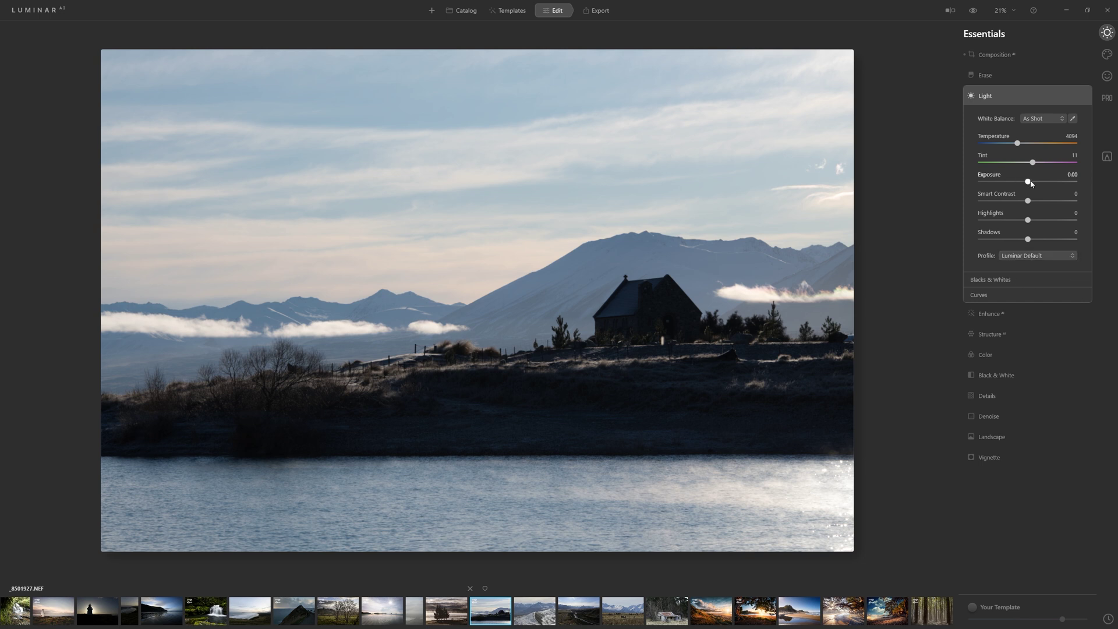
Step: Set Exposure 1.07, Shadows 28, Highlights -59 and Smart Contrast -16 in Light
drag(1028, 181, 1041, 184)
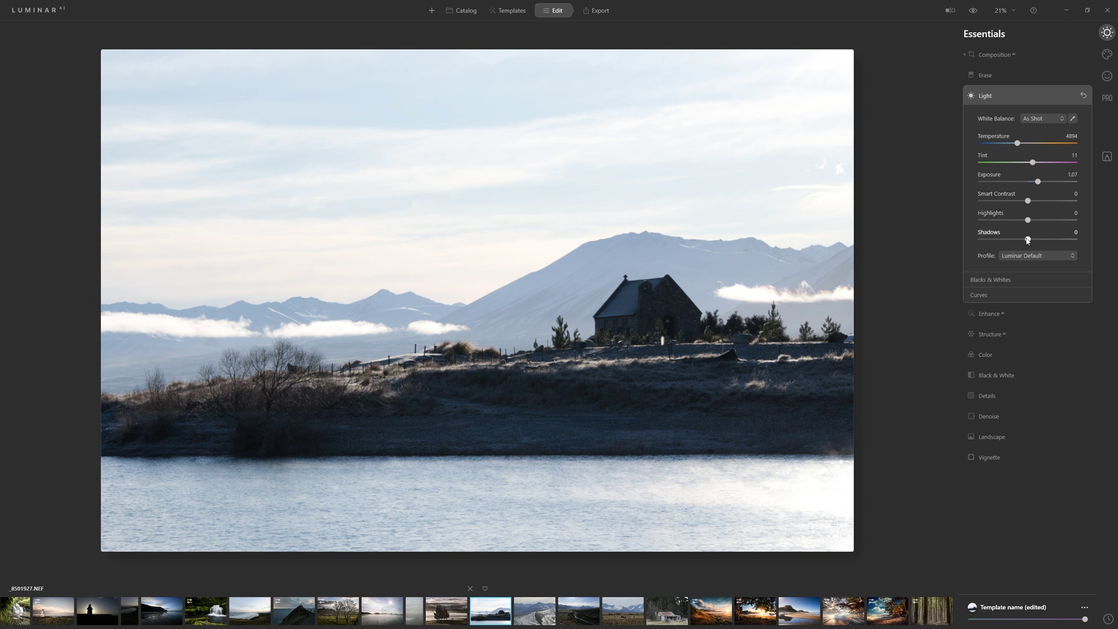
drag(1028, 239, 1043, 247)
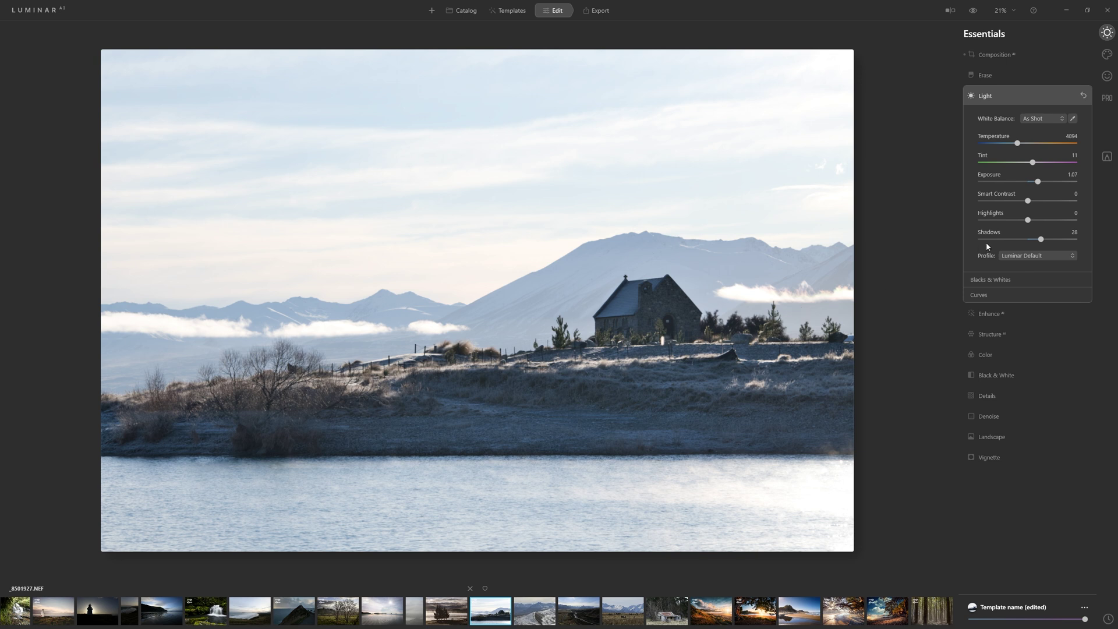
drag(1026, 224, 1000, 224)
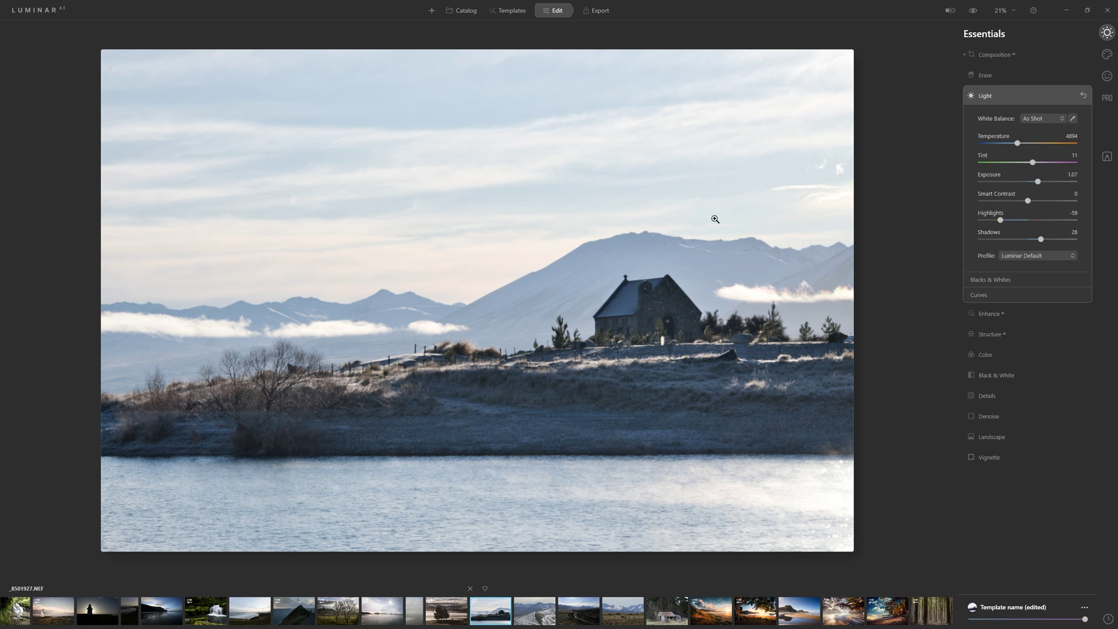
mouse_move(1028, 202)
mouse_down()
mouse_move(1081, 208)
mouse_move(998, 212)
mouse_move(1010, 213)
mouse_up()
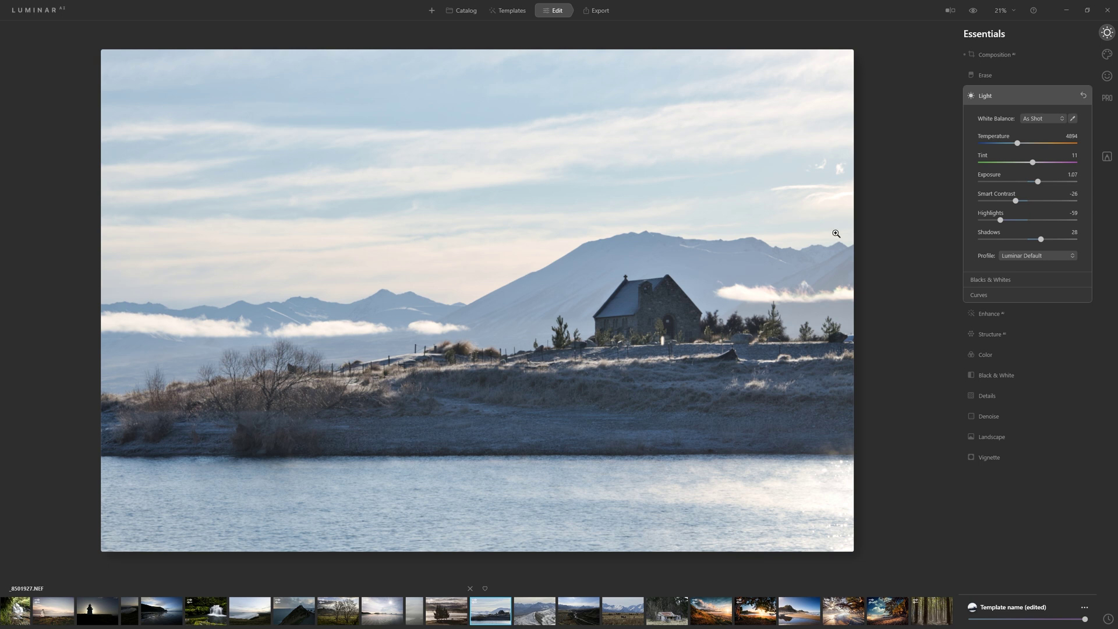
drag(1014, 201, 973, 209)
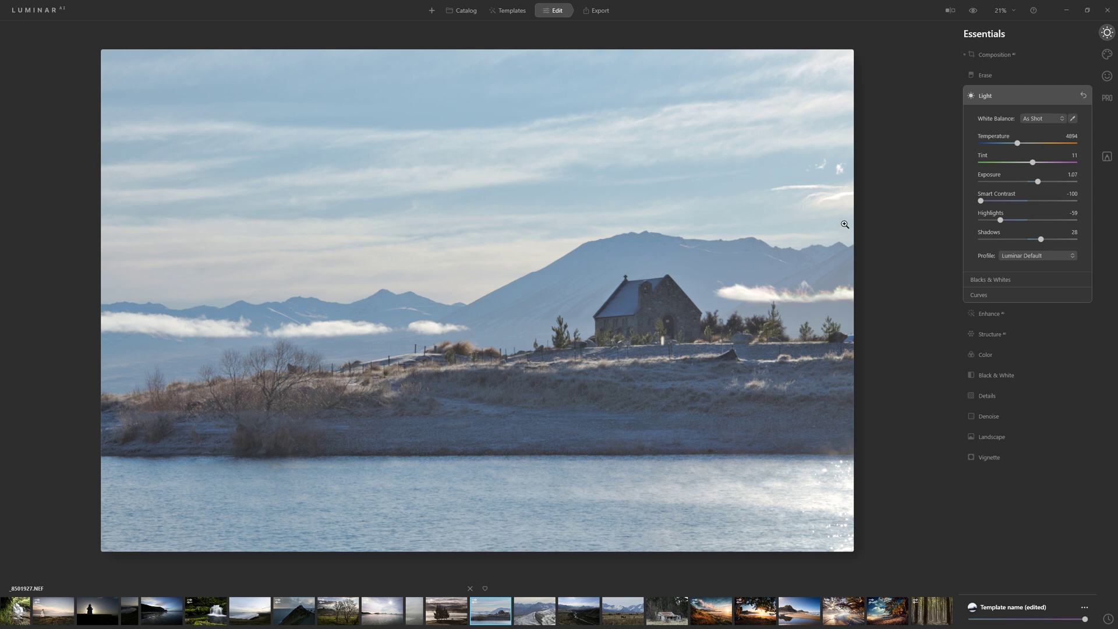
drag(980, 201, 1020, 204)
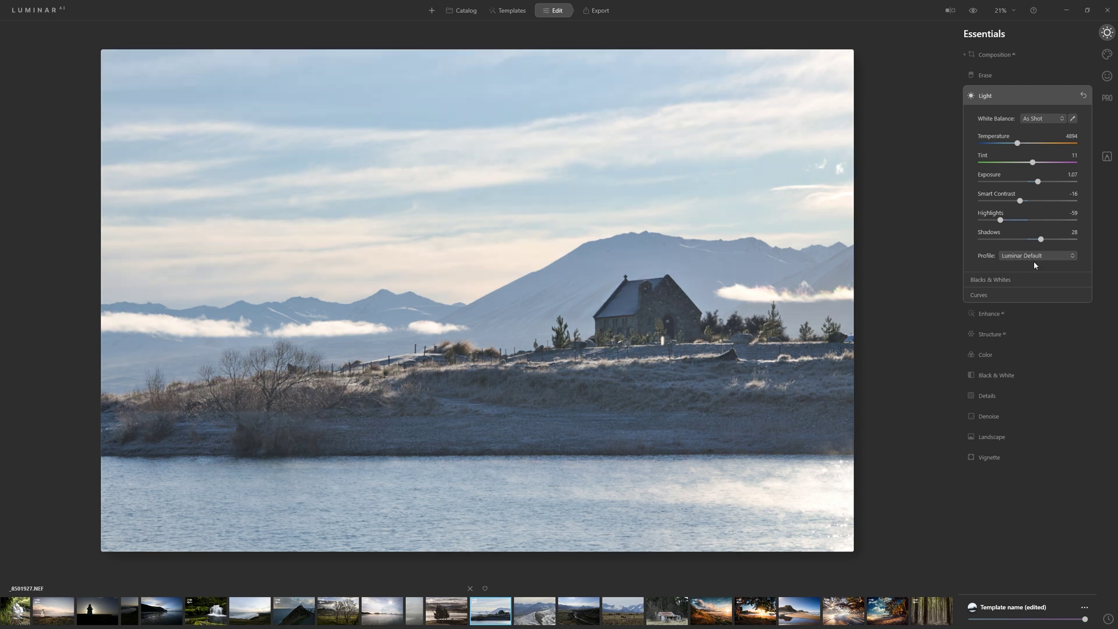
click(1030, 256)
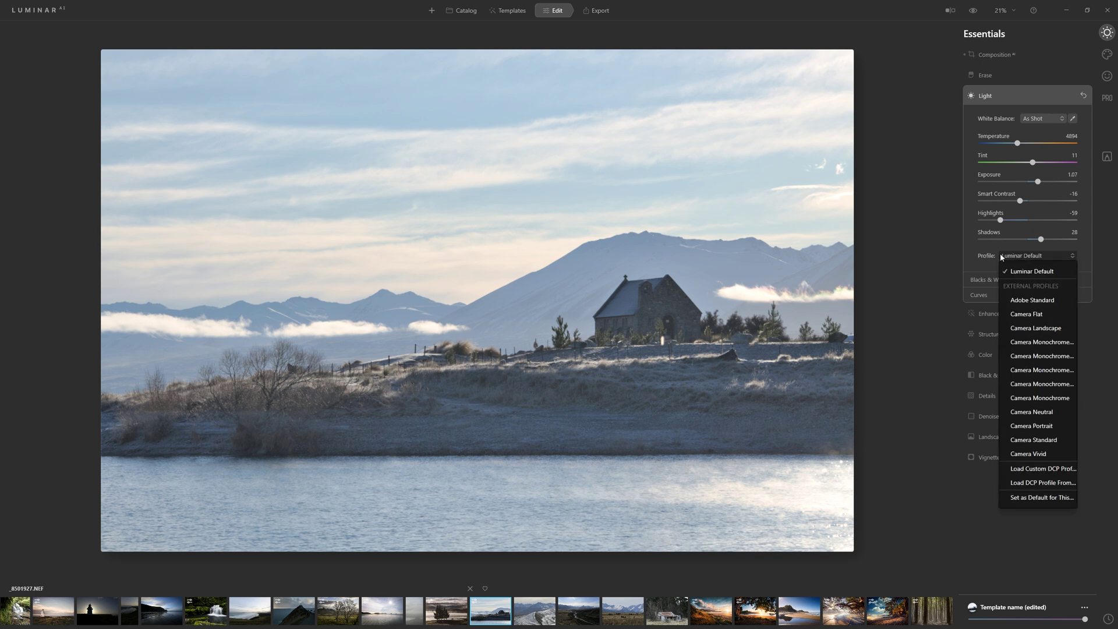
Step: Try the Camera Flat and Camera Landscape profiles, then settle on Camera Standard
click(1050, 313)
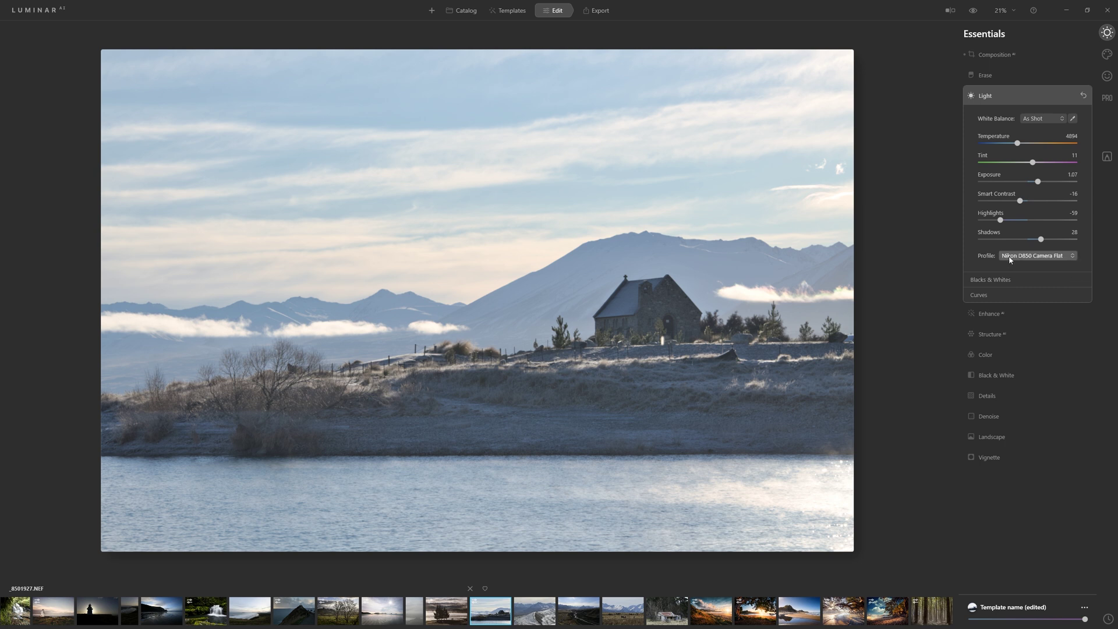
click(1052, 258)
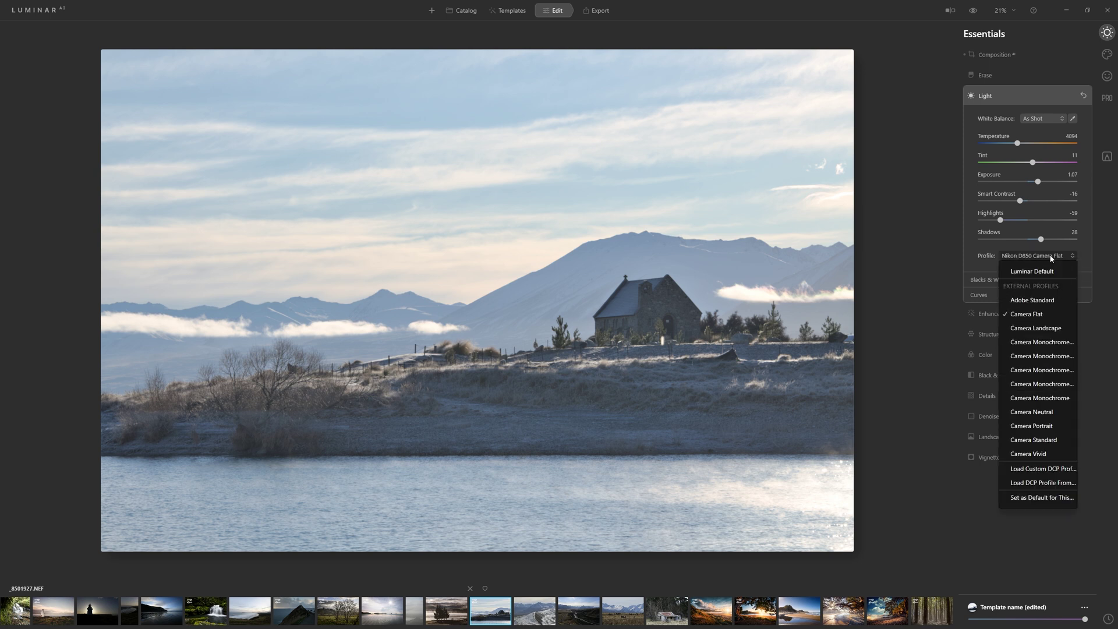
click(1048, 329)
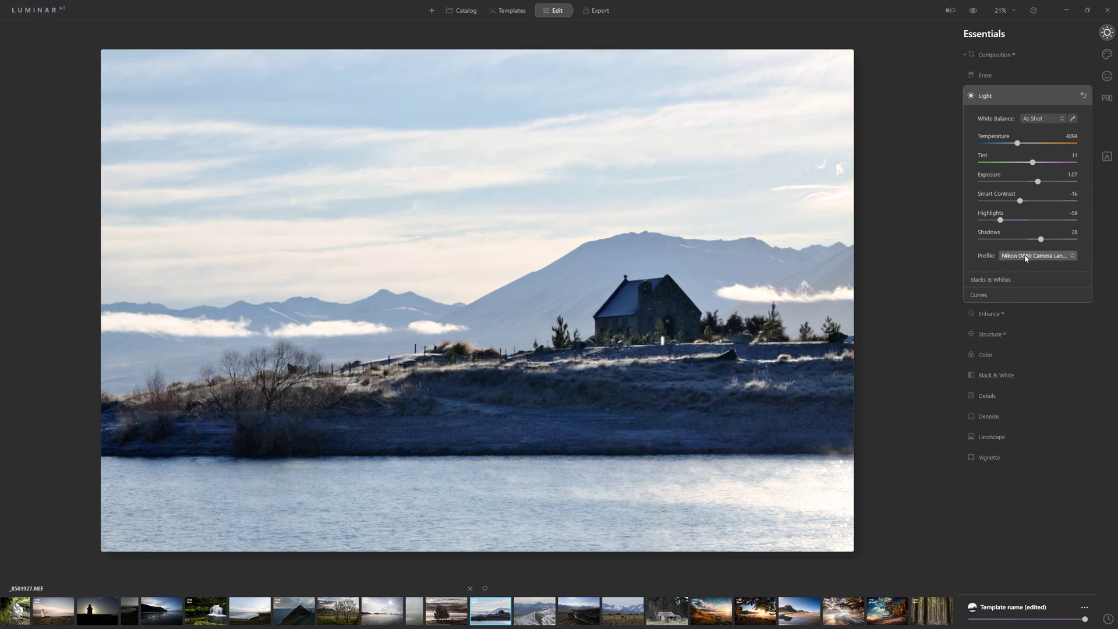
click(1046, 258)
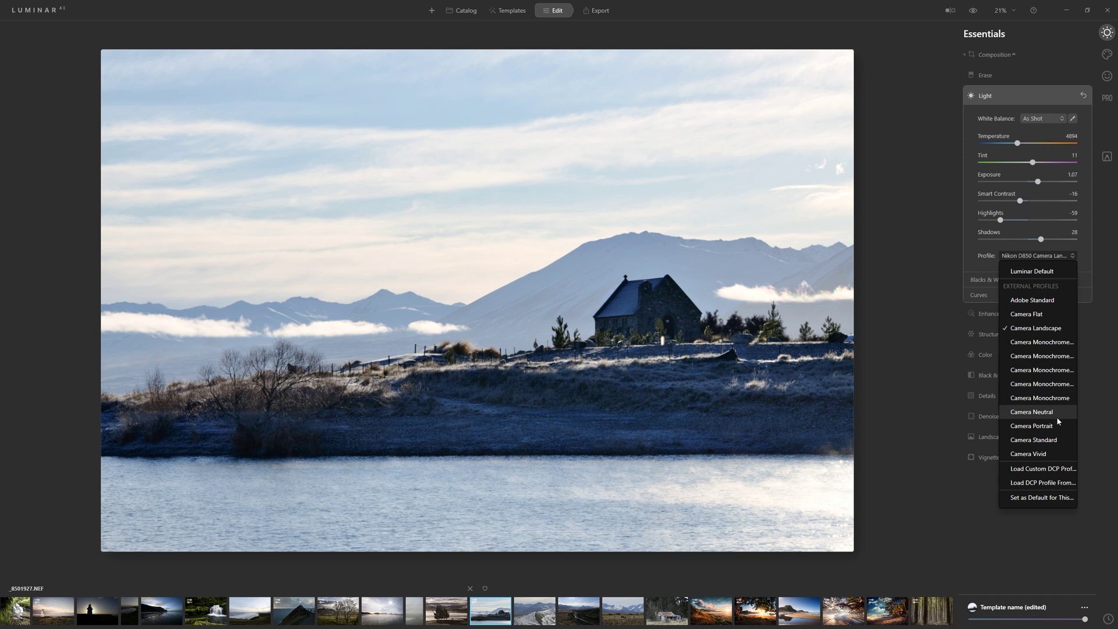
click(1058, 441)
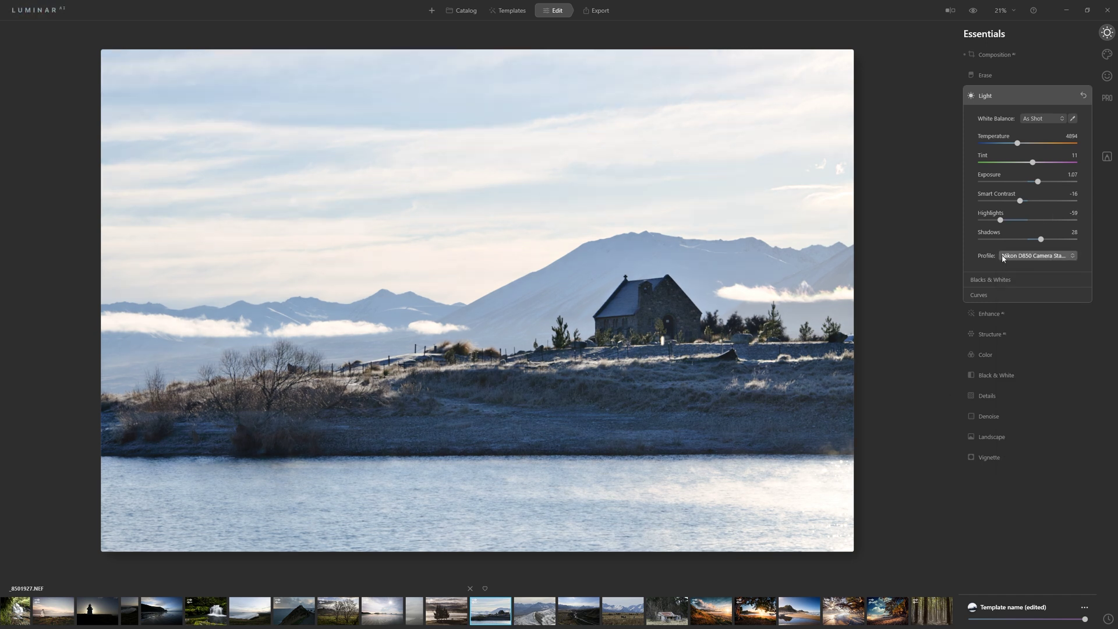
Step: Set Enhance AI Accent to about 26 after trying stronger values
click(986, 96)
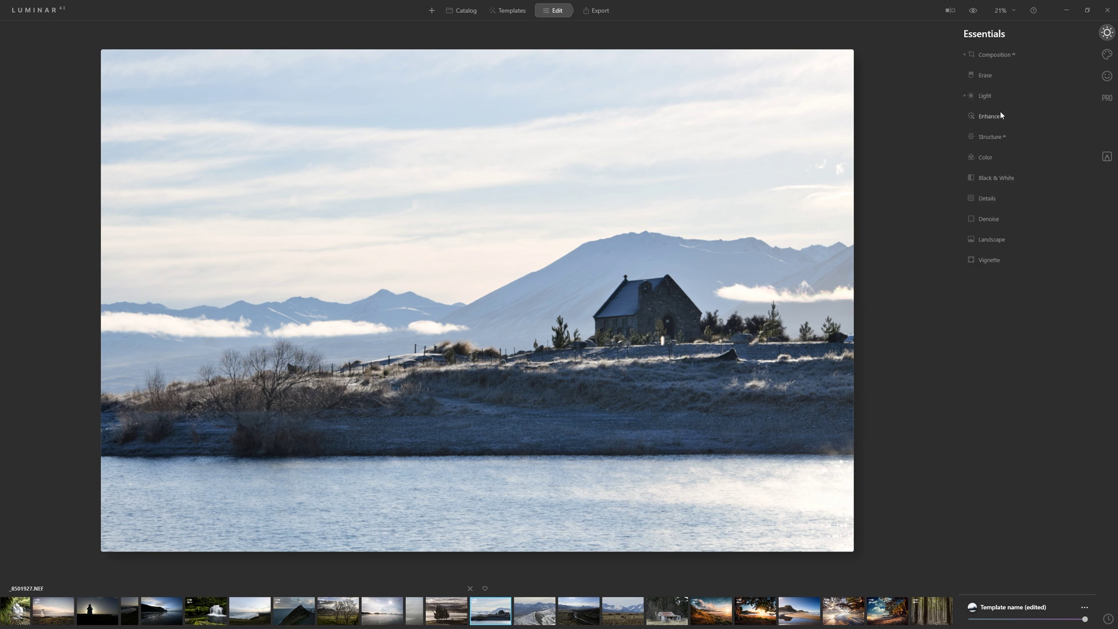
click(993, 116)
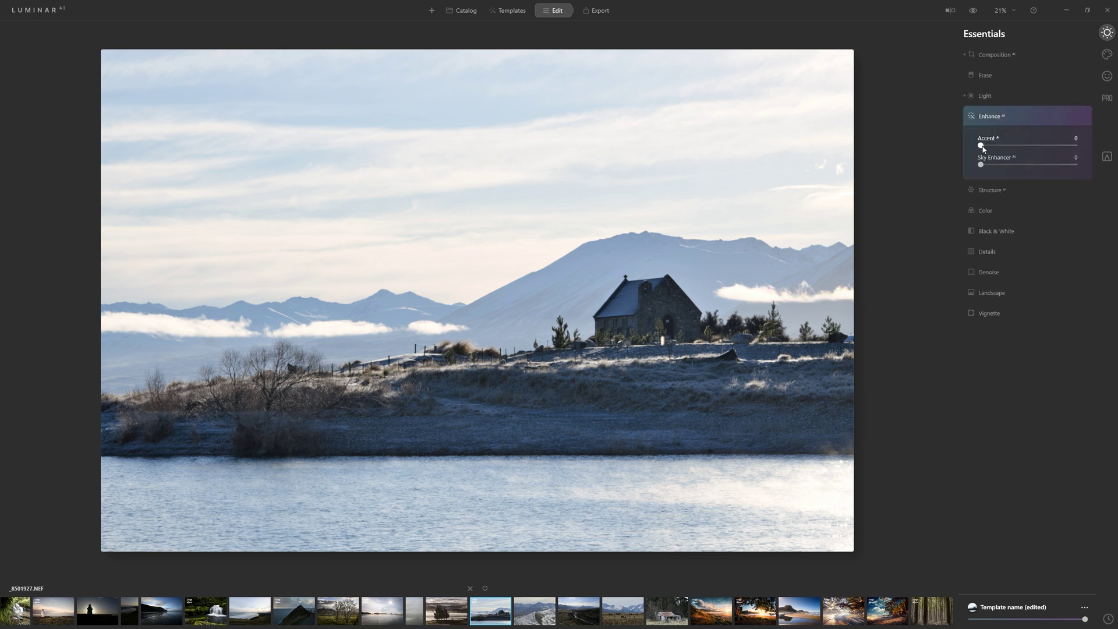
drag(982, 146, 1025, 152)
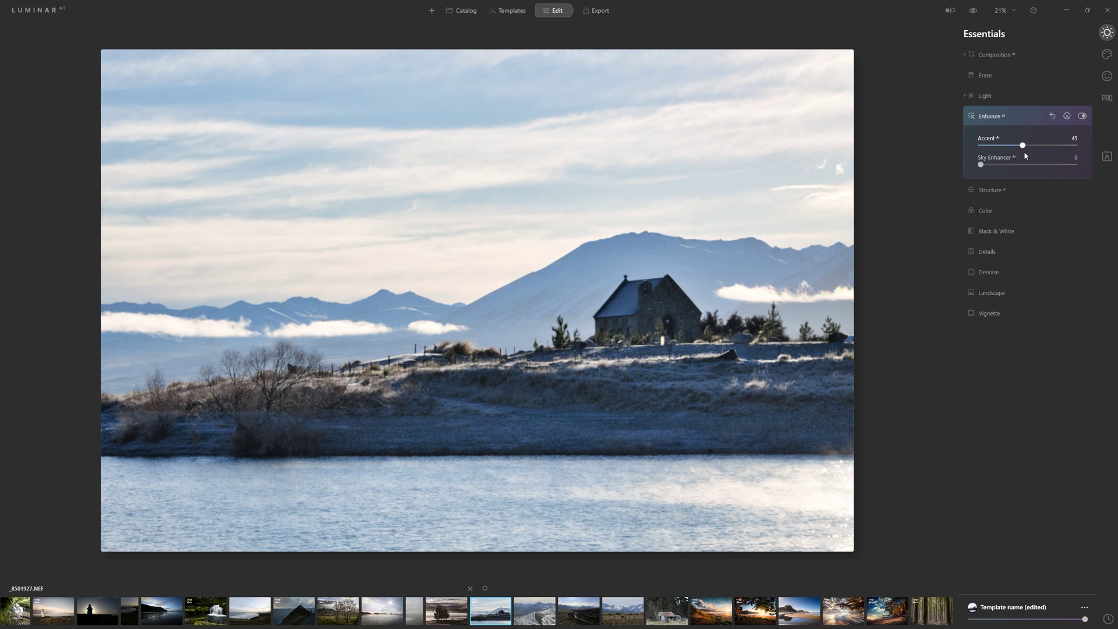
drag(1014, 155, 1043, 161)
double_click(997, 155)
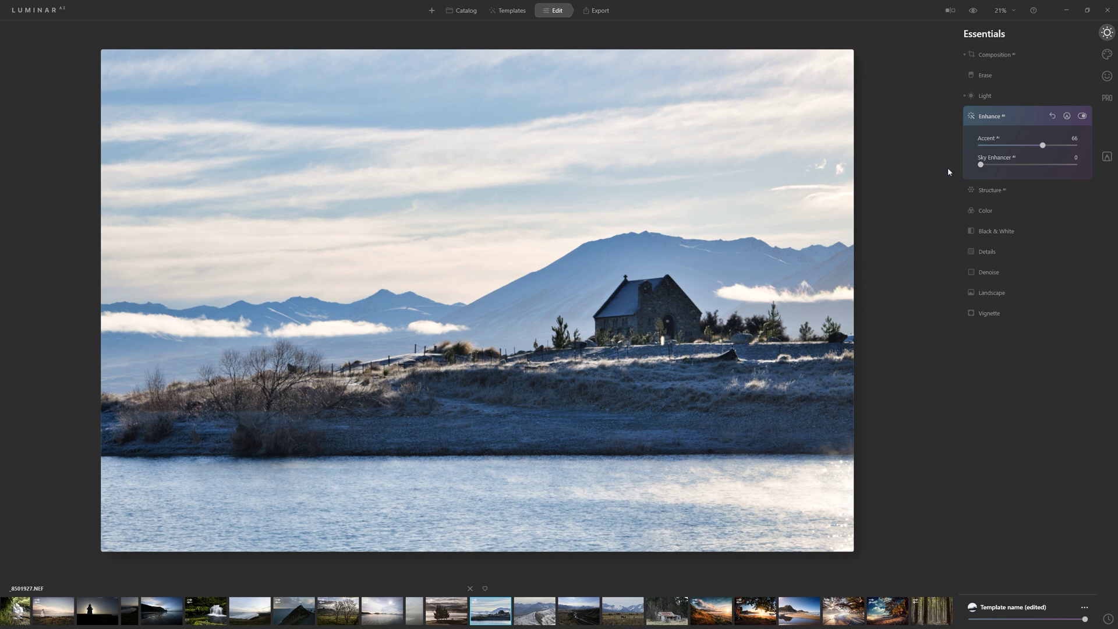
drag(1046, 149, 1008, 159)
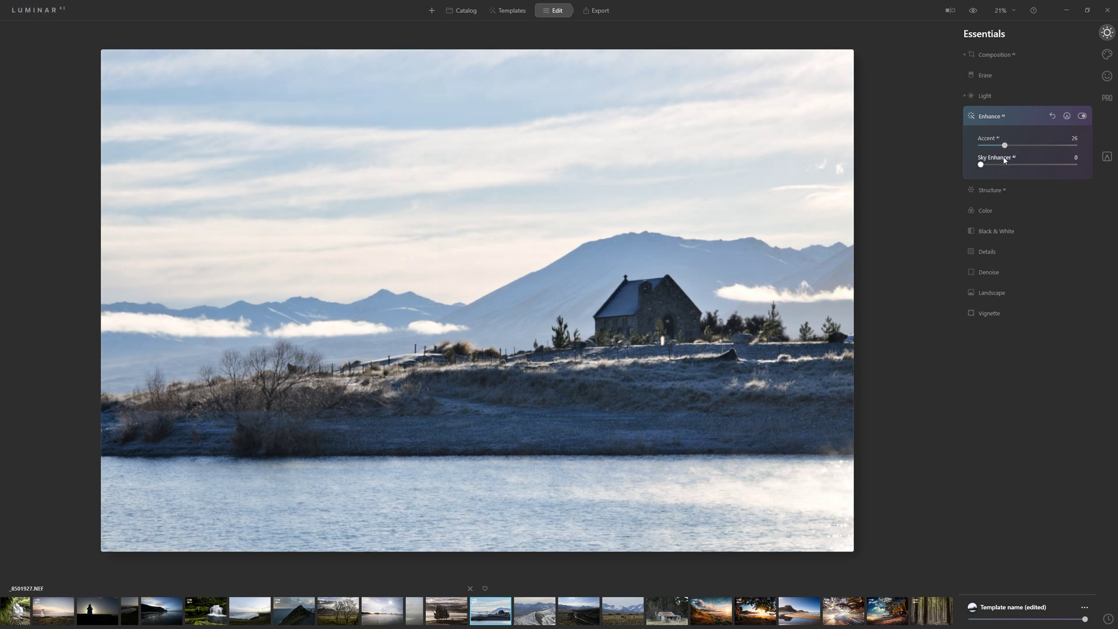
click(981, 192)
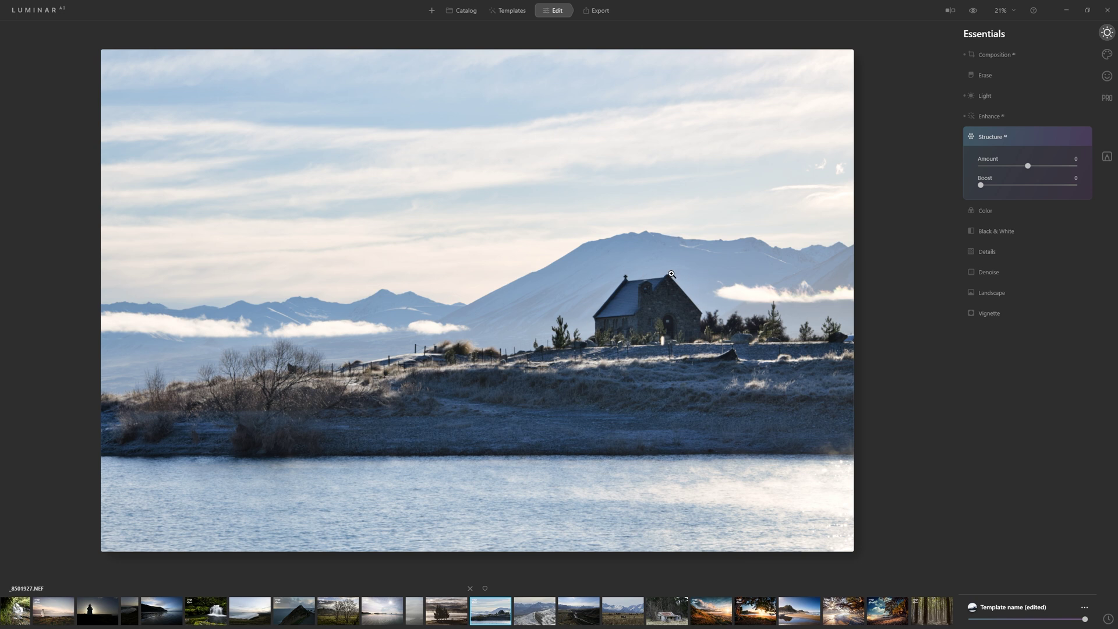
Step: Raise Structure Amount to 100, lower it to 15, and toggle Structure off and on to compare
click(1109, 157)
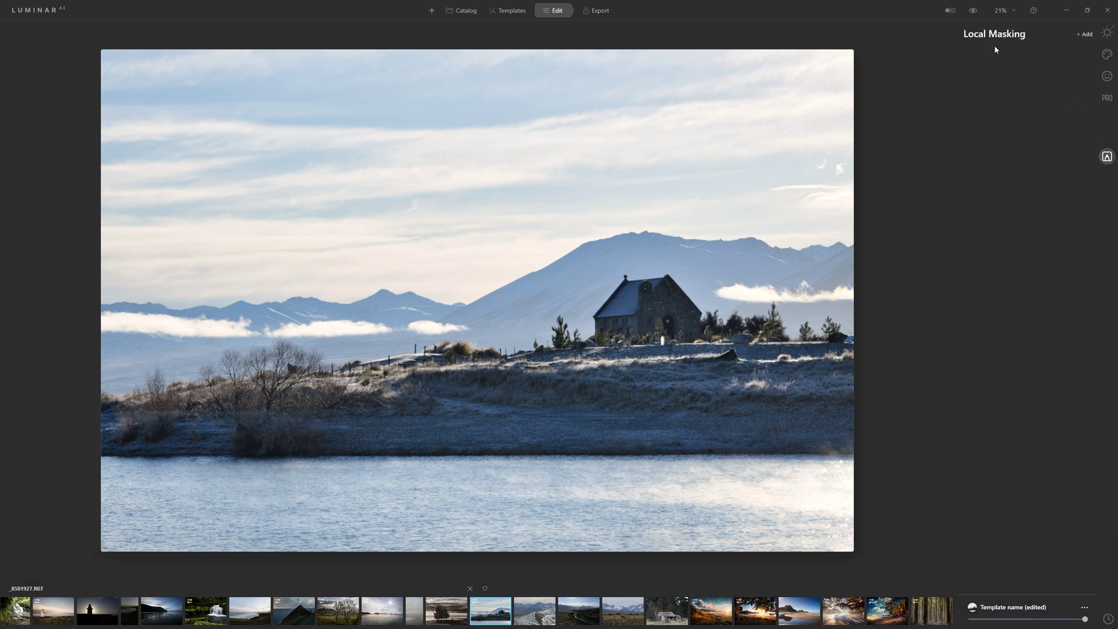
click(1108, 33)
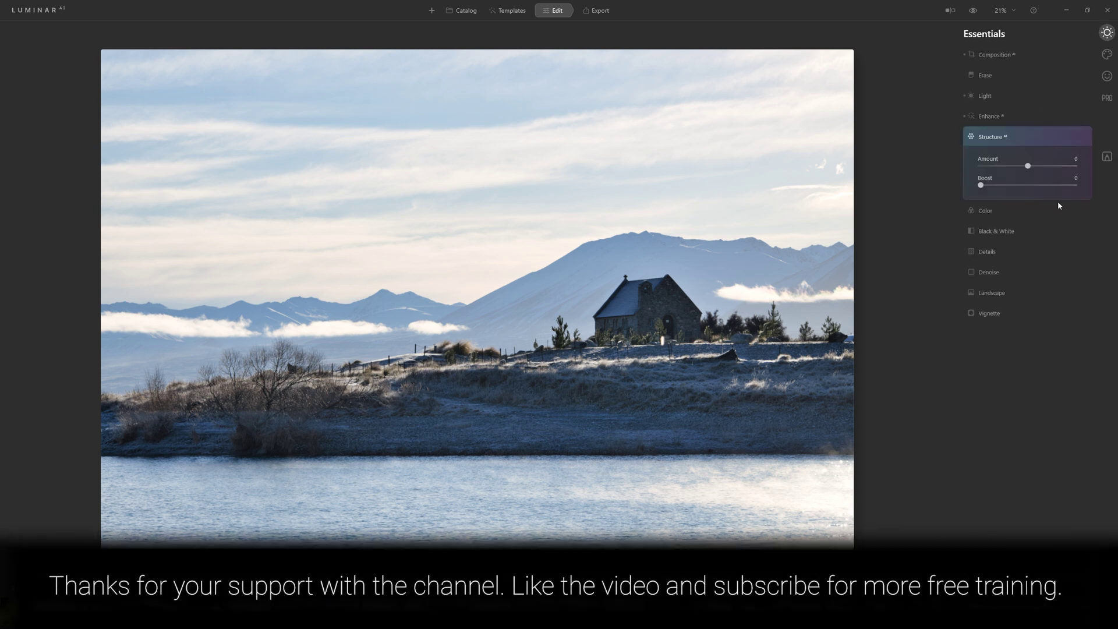
drag(1026, 166, 1086, 168)
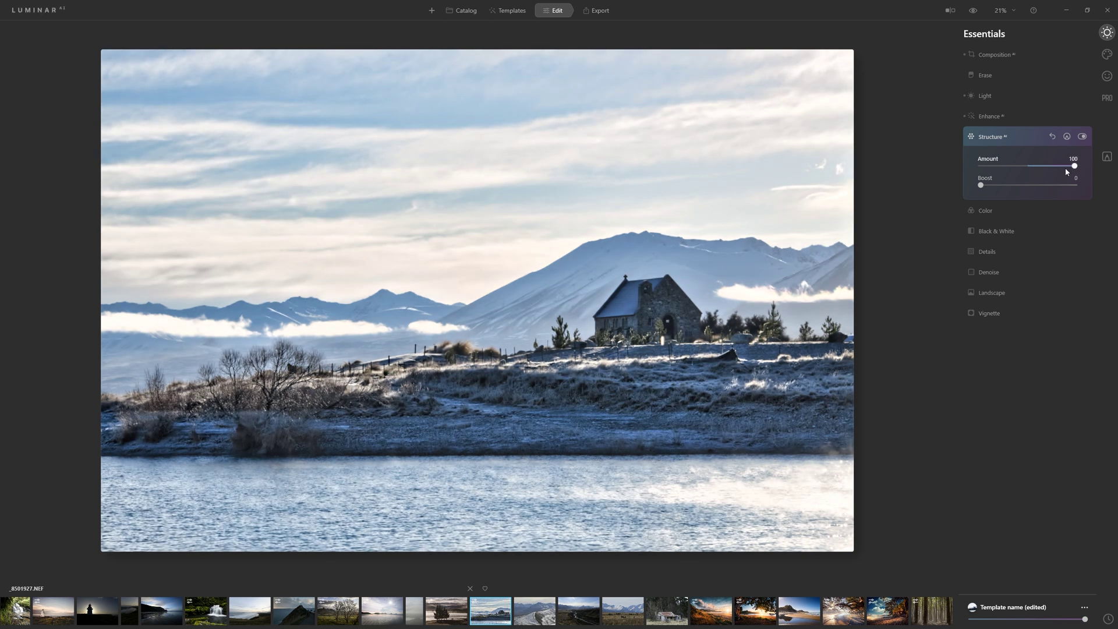
click(1074, 168)
drag(1076, 170, 1038, 172)
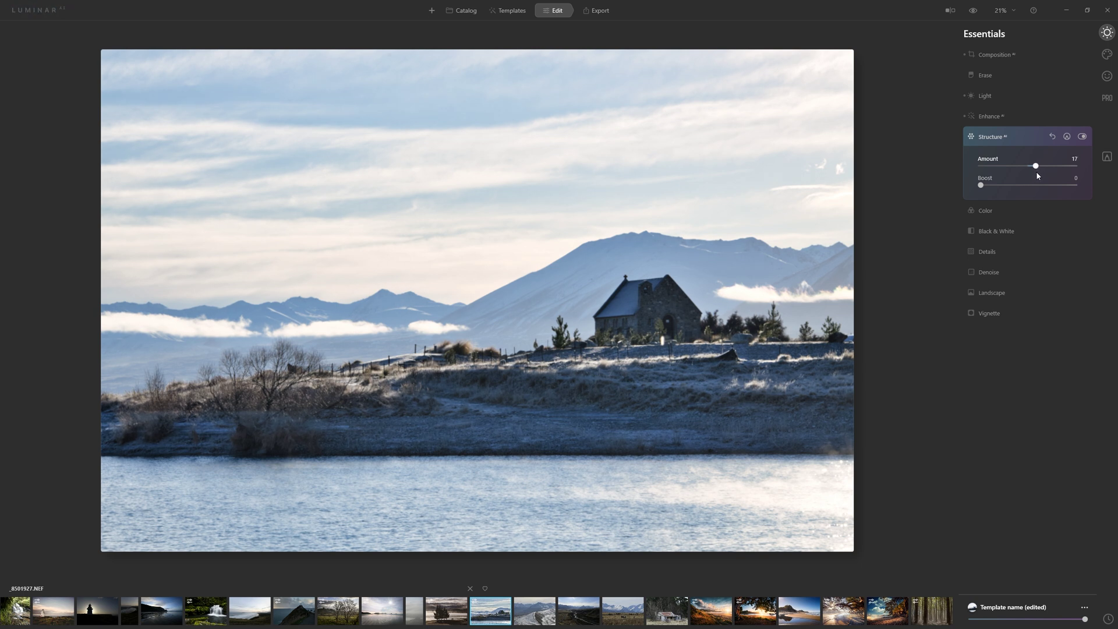
drag(1037, 174, 1036, 173)
click(1082, 137)
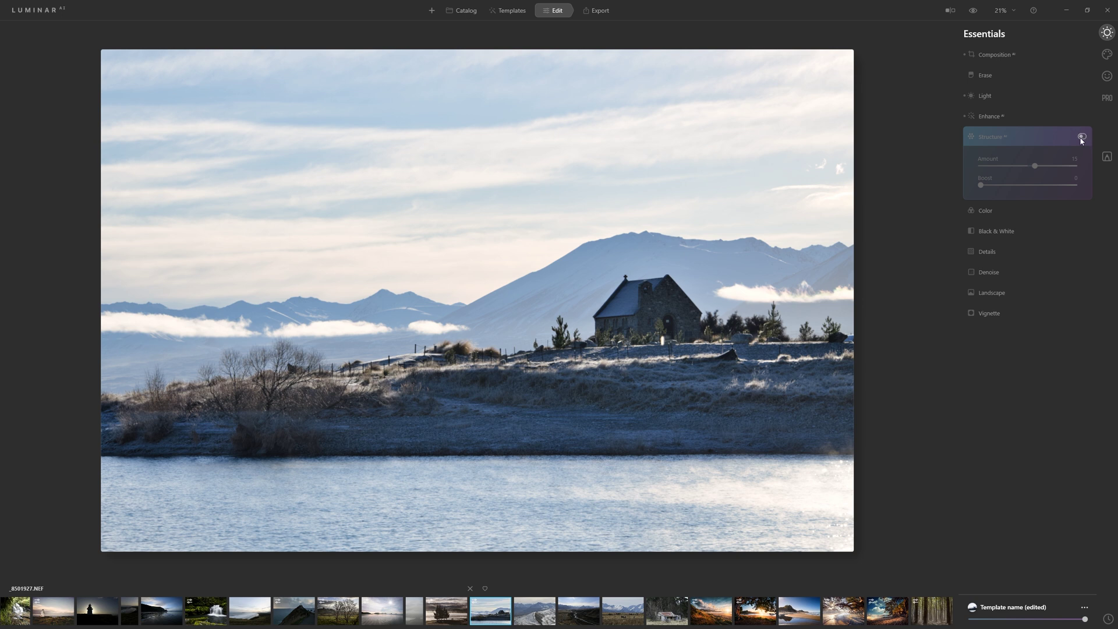
click(1082, 139)
Step: Drag Light Temperature down to 4164 and Tint to 19 for a Custom white balance
click(984, 95)
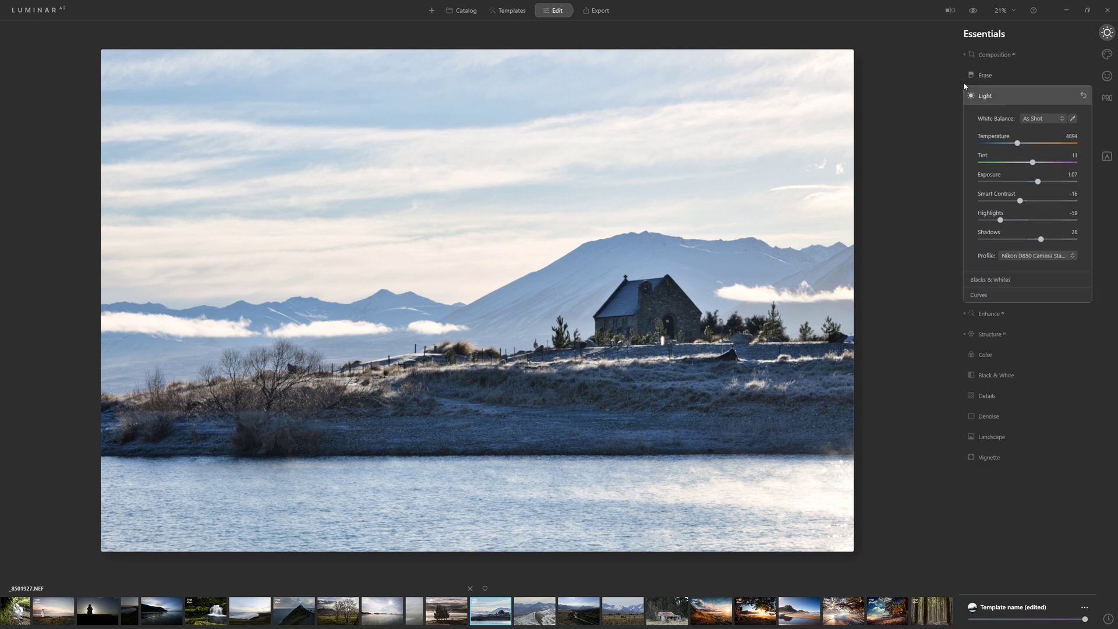
drag(1019, 147, 1036, 167)
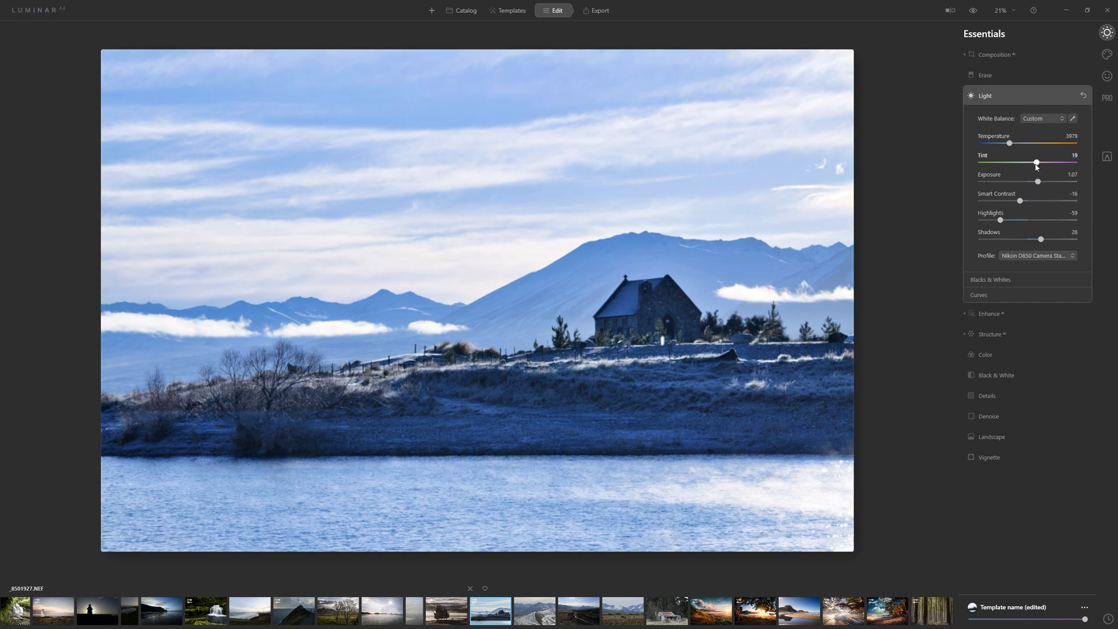
click(1012, 144)
click(986, 355)
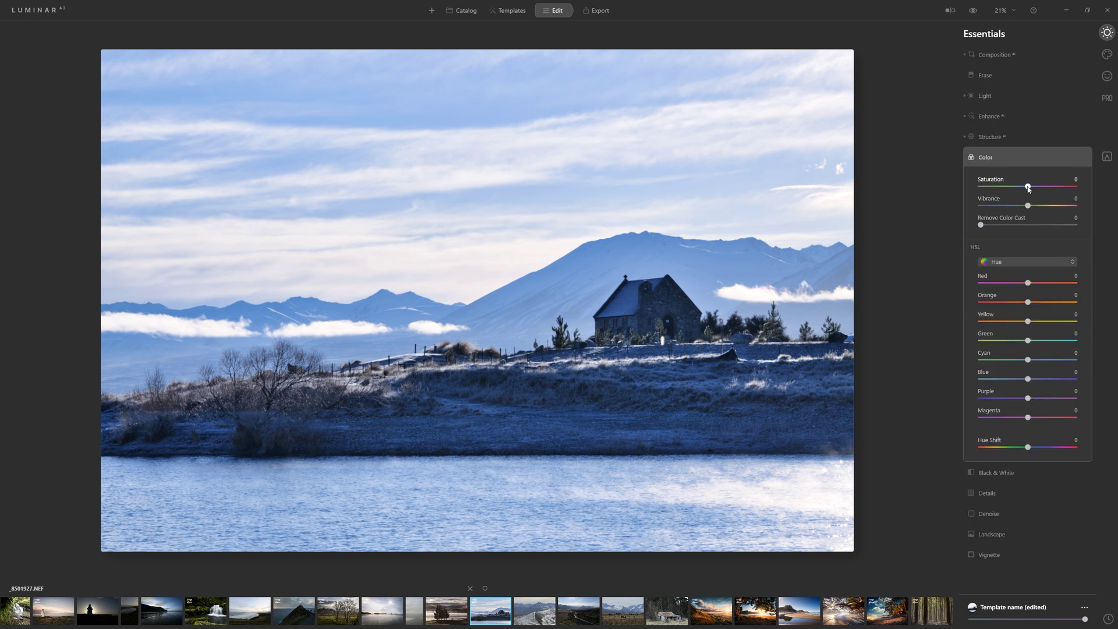
Step: Lower overall Saturation to -22 and shift the Blue HSL hue to -7
drag(1029, 187, 1017, 187)
drag(1029, 382, 1013, 379)
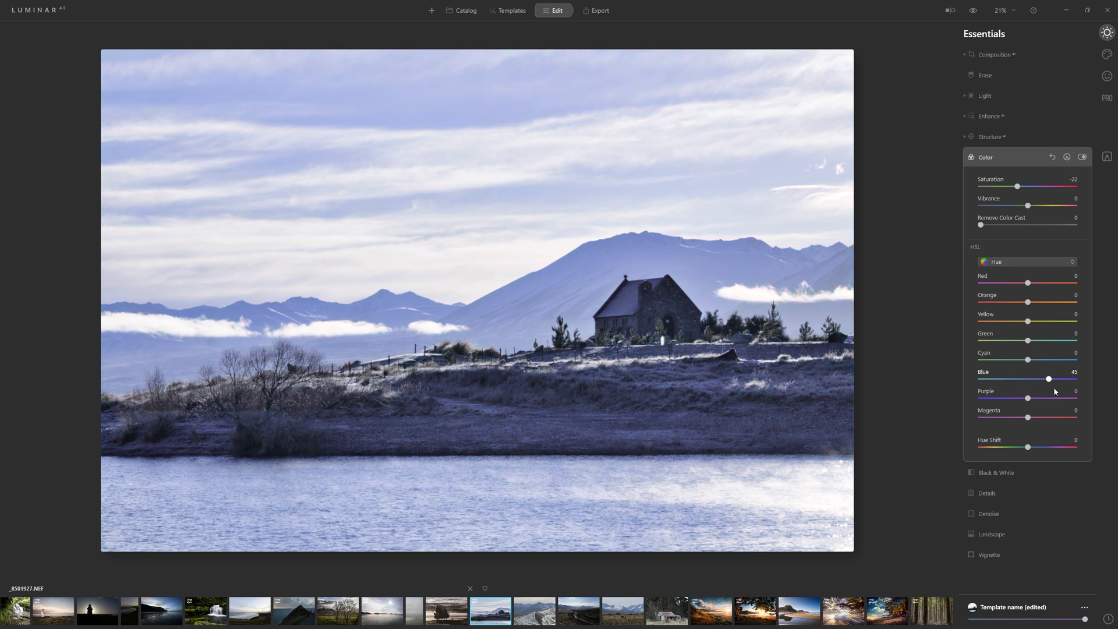
drag(1014, 379, 1069, 396)
drag(1025, 386, 1025, 382)
Step: Desaturate the blues to -22 in HSL Saturation, then test Blue luminance
click(1010, 263)
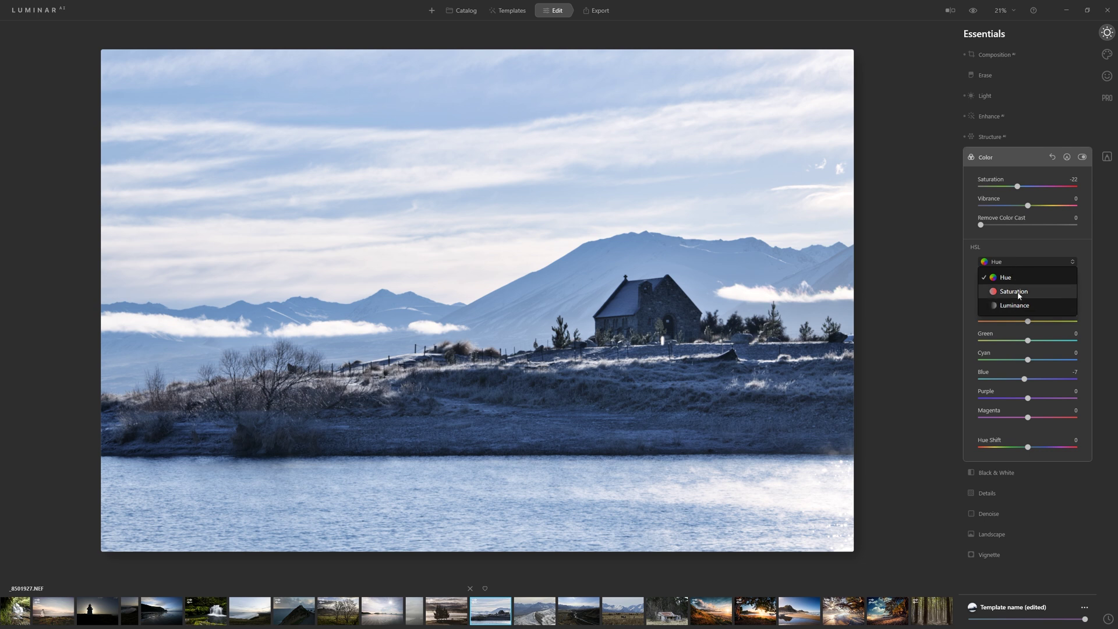
click(1013, 291)
mouse_move(1030, 383)
mouse_down()
mouse_move(1004, 380)
mouse_move(1055, 389)
mouse_move(991, 376)
mouse_move(1092, 397)
mouse_move(1018, 382)
mouse_up()
click(1015, 265)
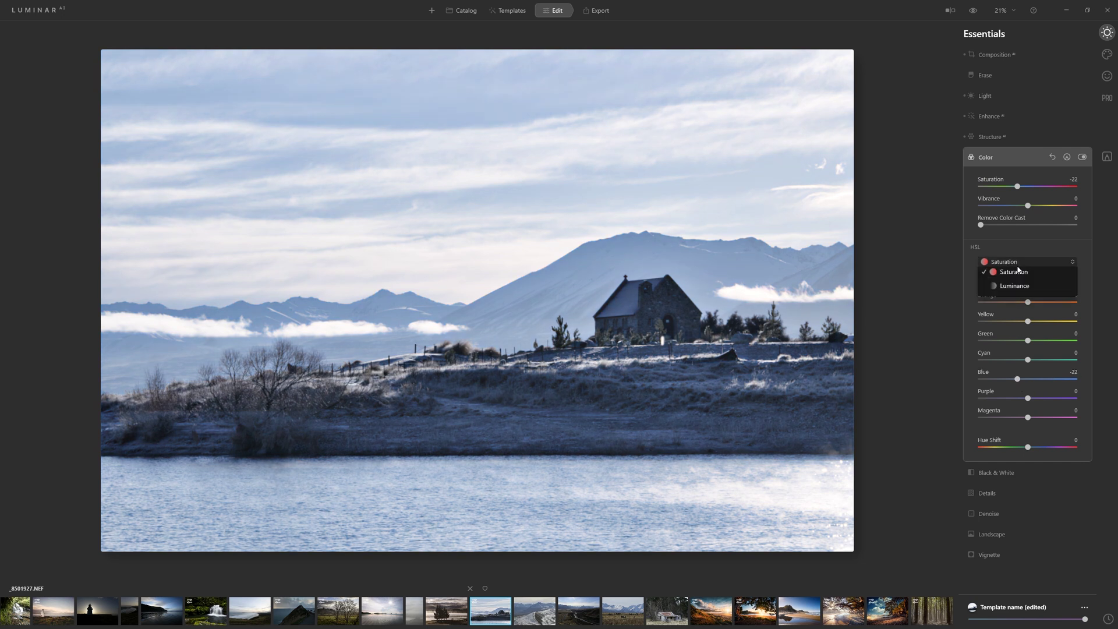
click(1018, 307)
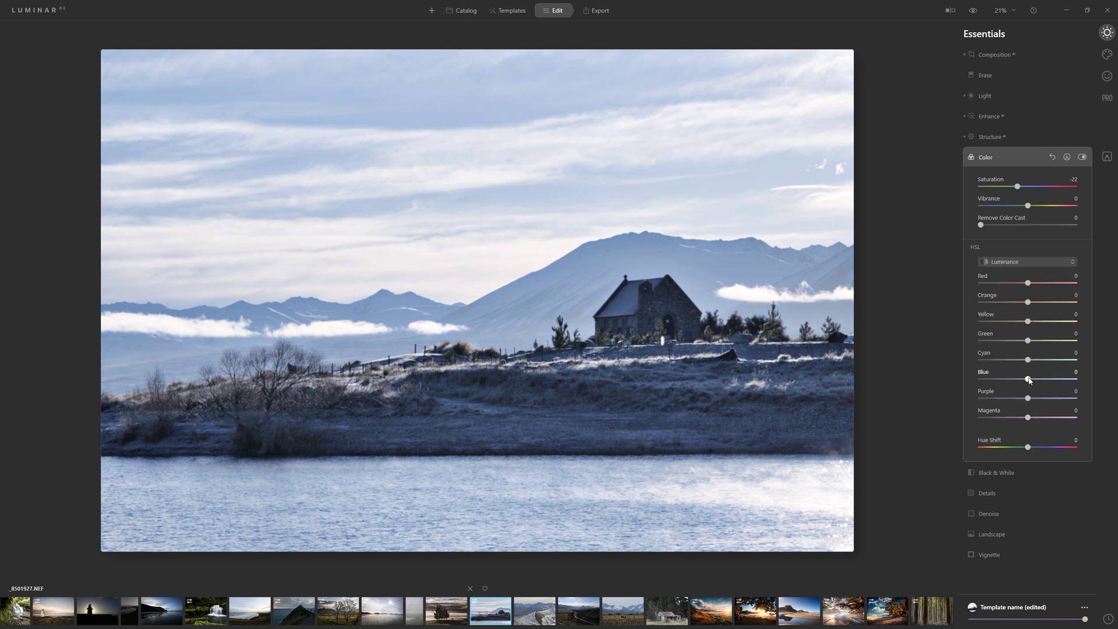
mouse_move(1029, 380)
mouse_down()
mouse_move(967, 376)
mouse_move(1073, 379)
mouse_move(1039, 389)
mouse_up()
click(950, 10)
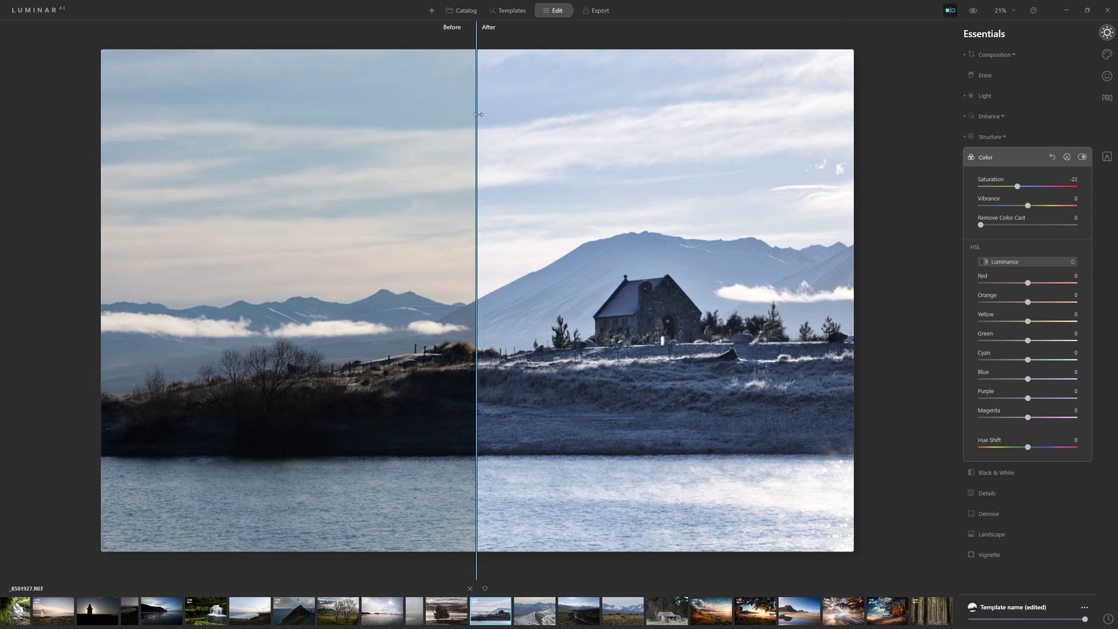
Step: Sweep the Before/After divider across the church to compare the edit with the original
drag(478, 114, 640, 314)
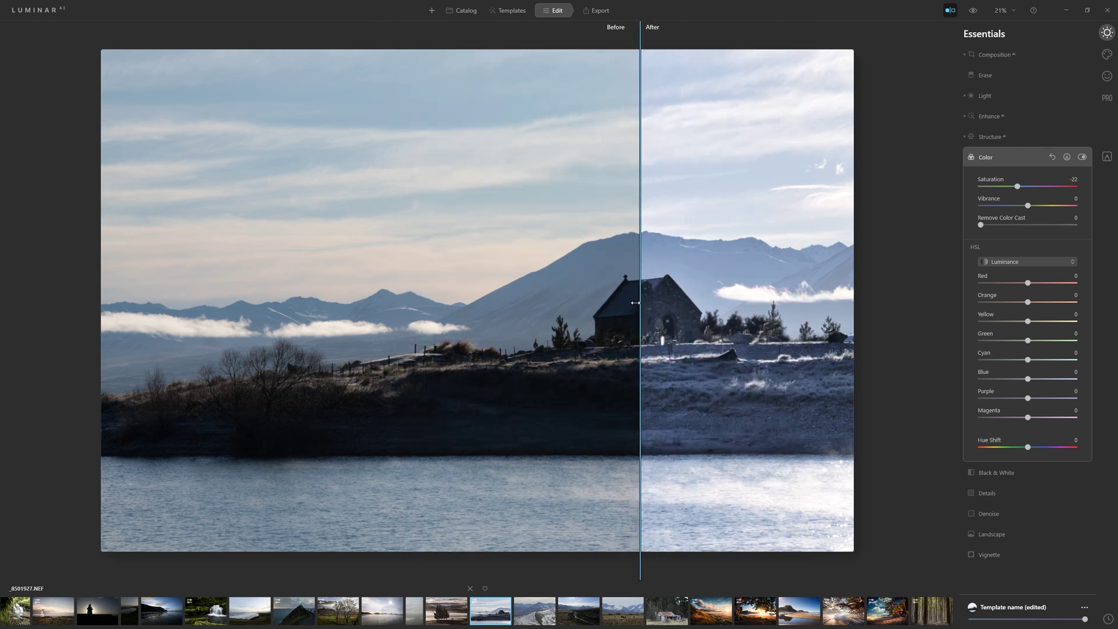
drag(635, 303, 657, 349)
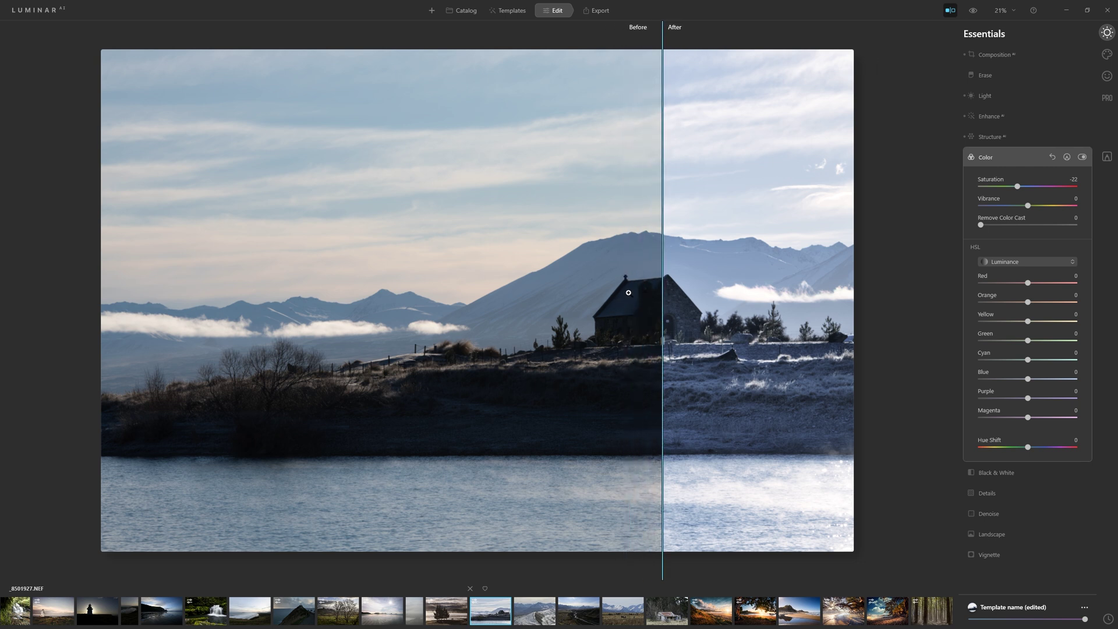
drag(661, 276, 536, 282)
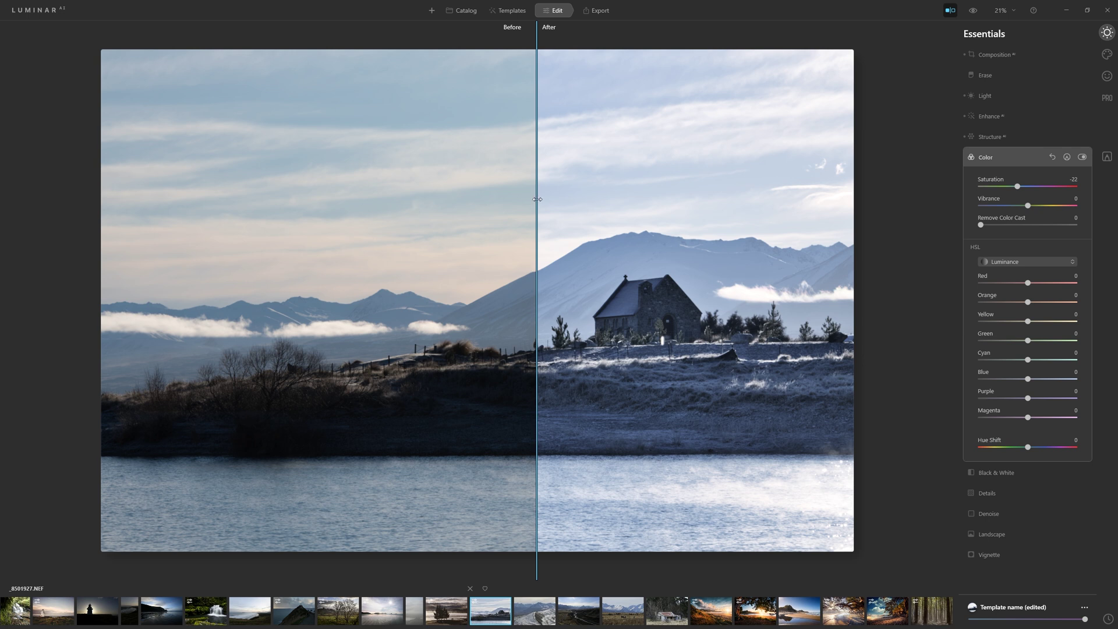
drag(536, 199, 465, 194)
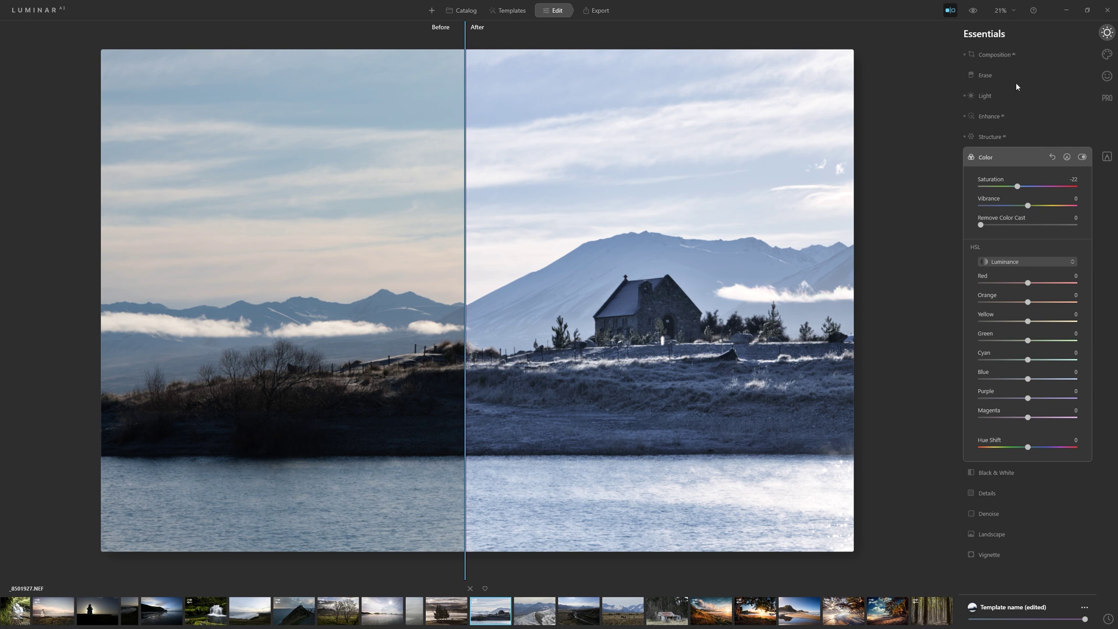
click(1107, 54)
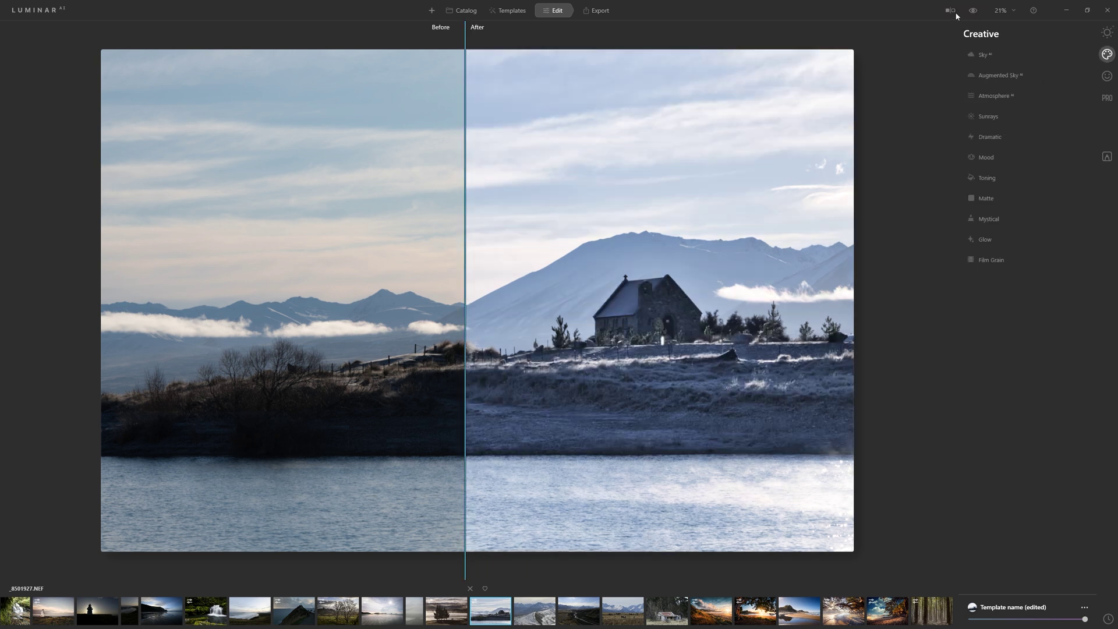
Step: Turn off the Before/After view and raise the Atmosphere Amount and Depth
click(949, 11)
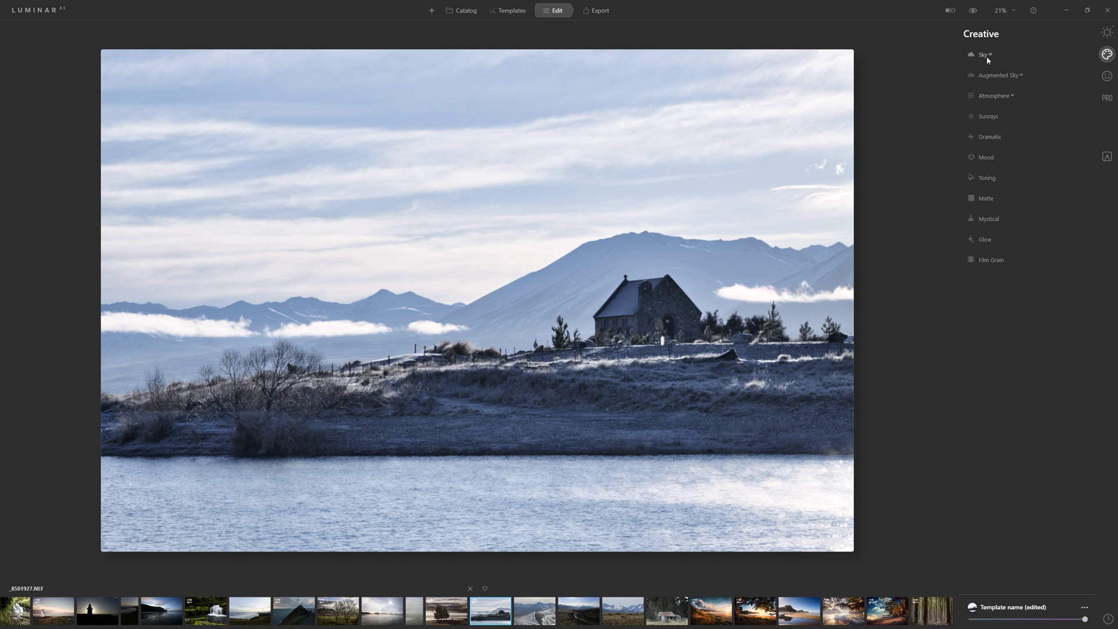
click(997, 95)
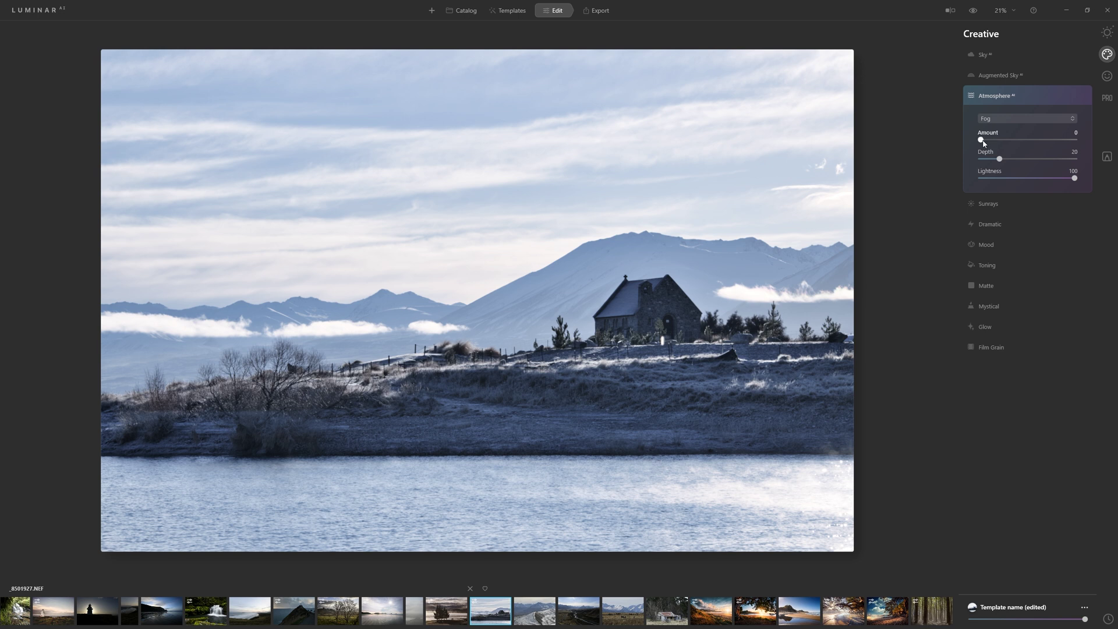
drag(981, 140, 1074, 140)
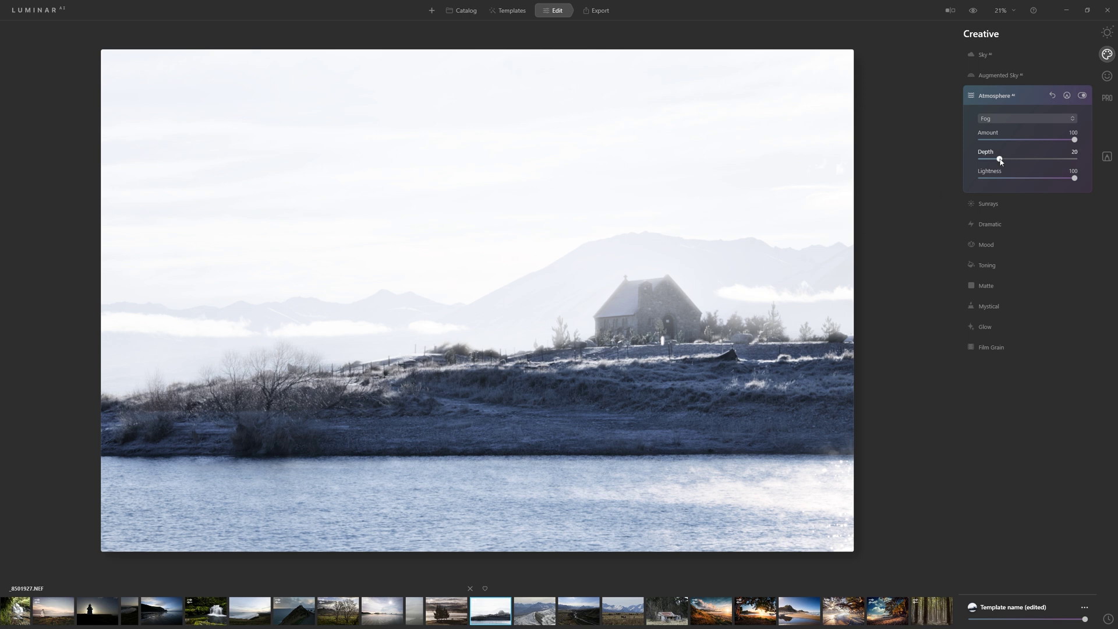
mouse_move(1001, 160)
mouse_down()
mouse_move(1055, 167)
mouse_move(1015, 166)
mouse_up()
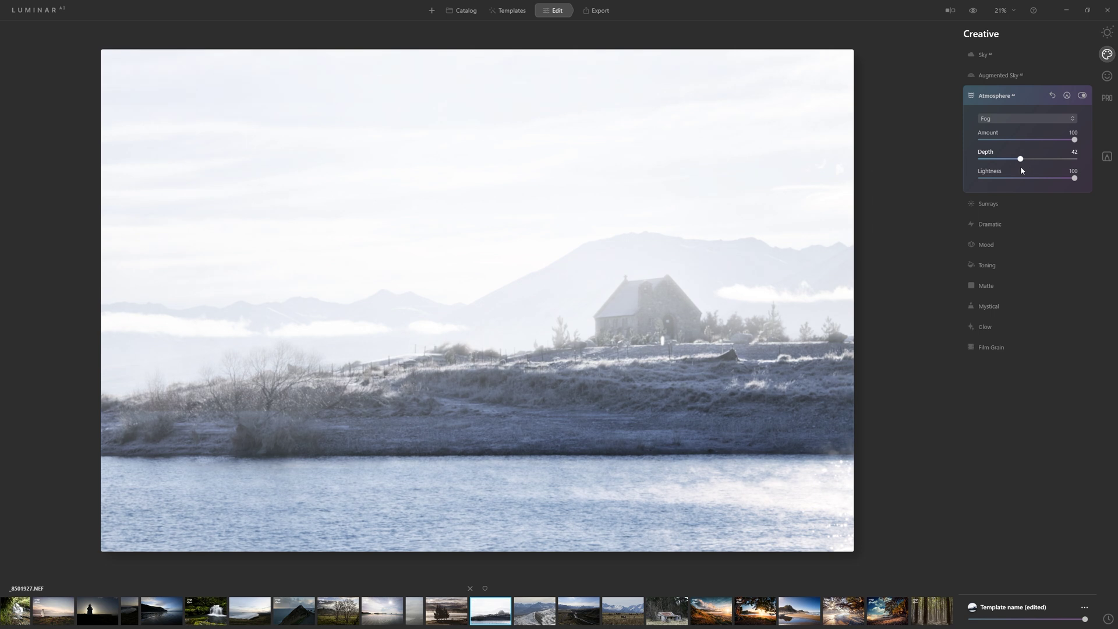
Step: Switch the atmosphere to Layered Fog with Depth 60 and Amount 43, comparing it on and off
click(1012, 120)
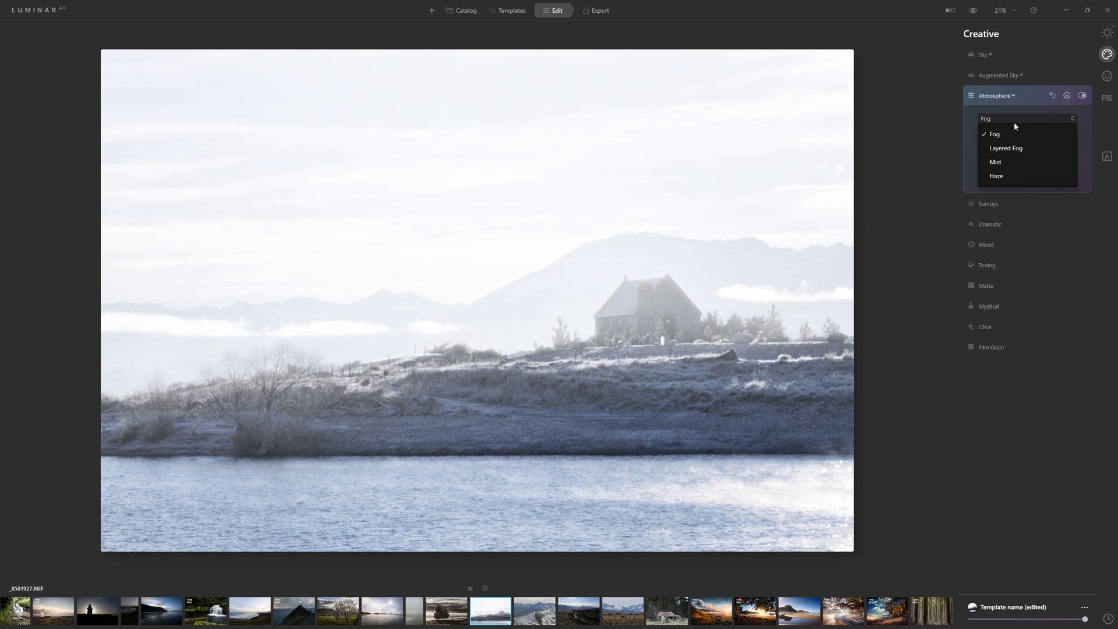
click(1016, 149)
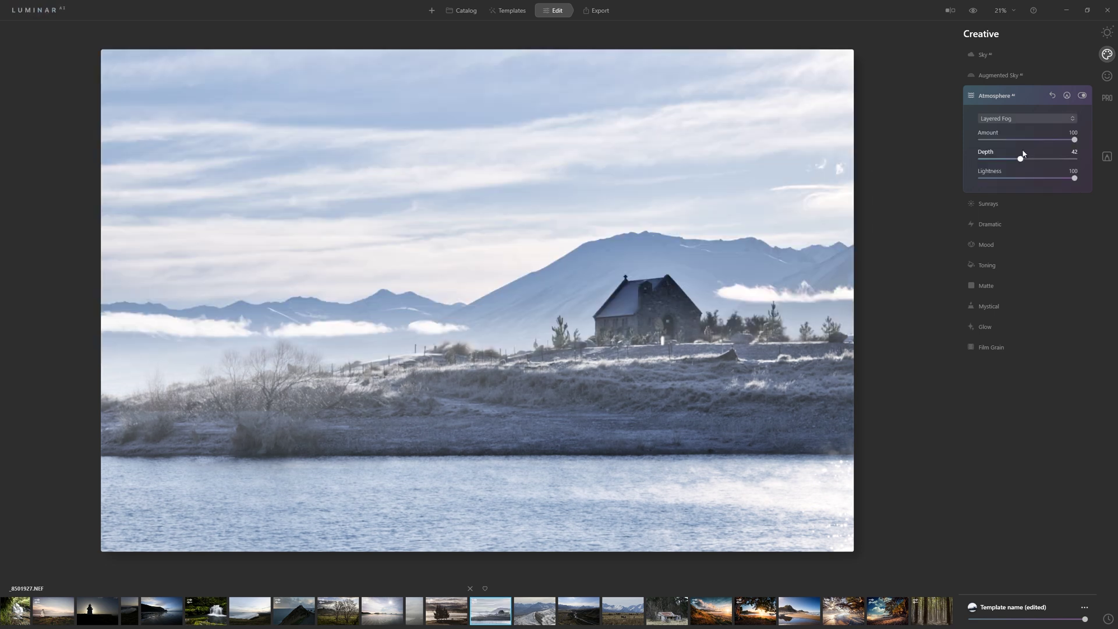
drag(1023, 155, 1039, 172)
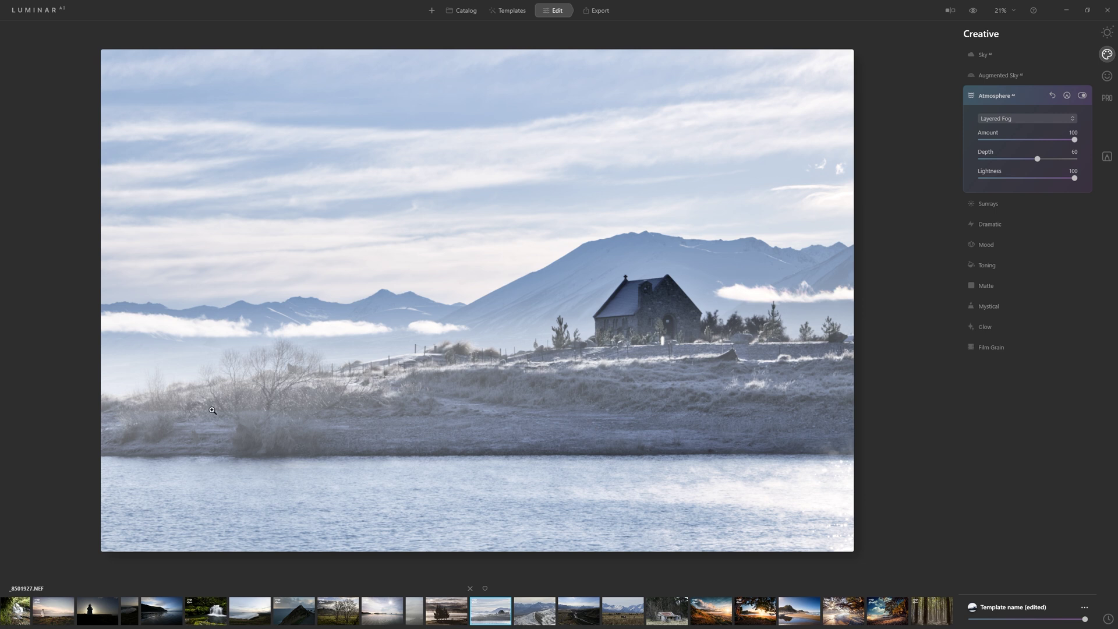
drag(1074, 139, 1016, 153)
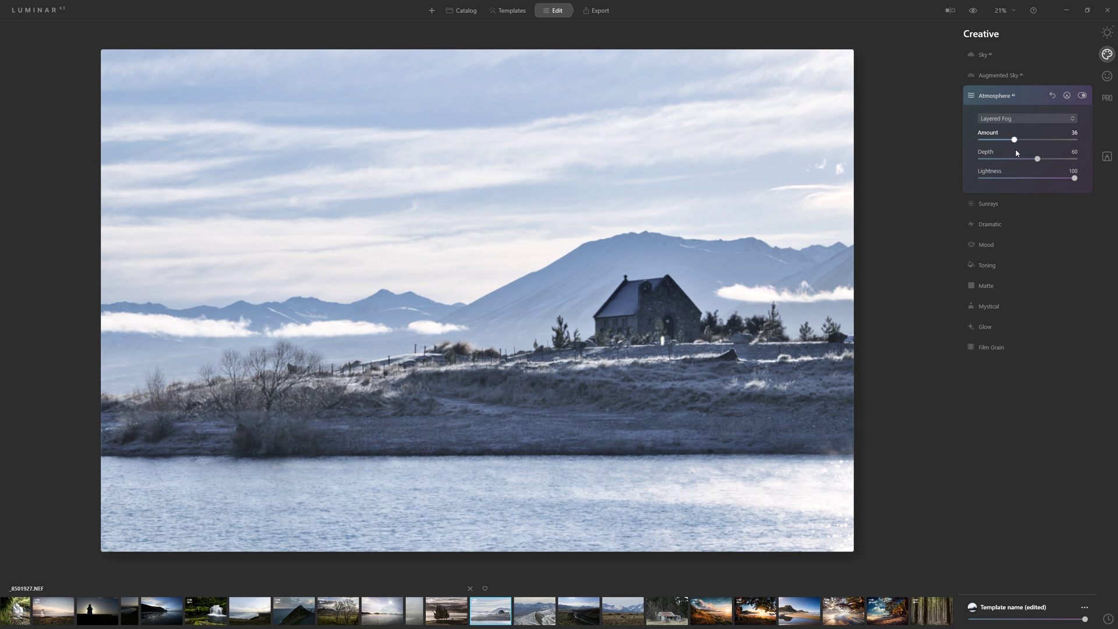
click(1082, 96)
click(1082, 96)
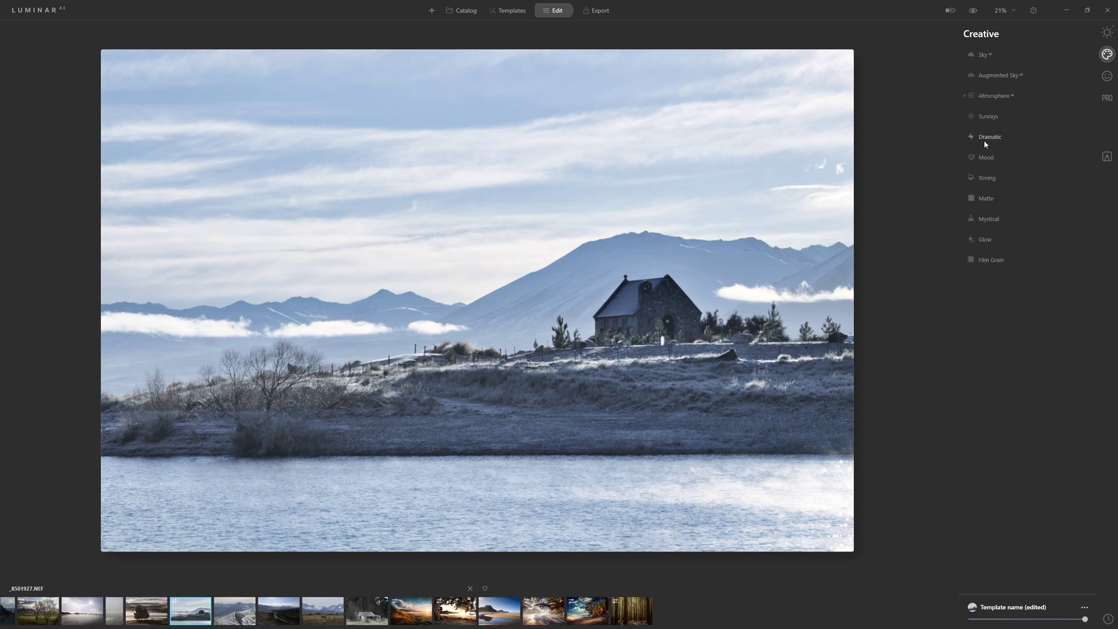
Step: Expand Dramatic and set its Amount to 100 after comparing it against 0
click(983, 140)
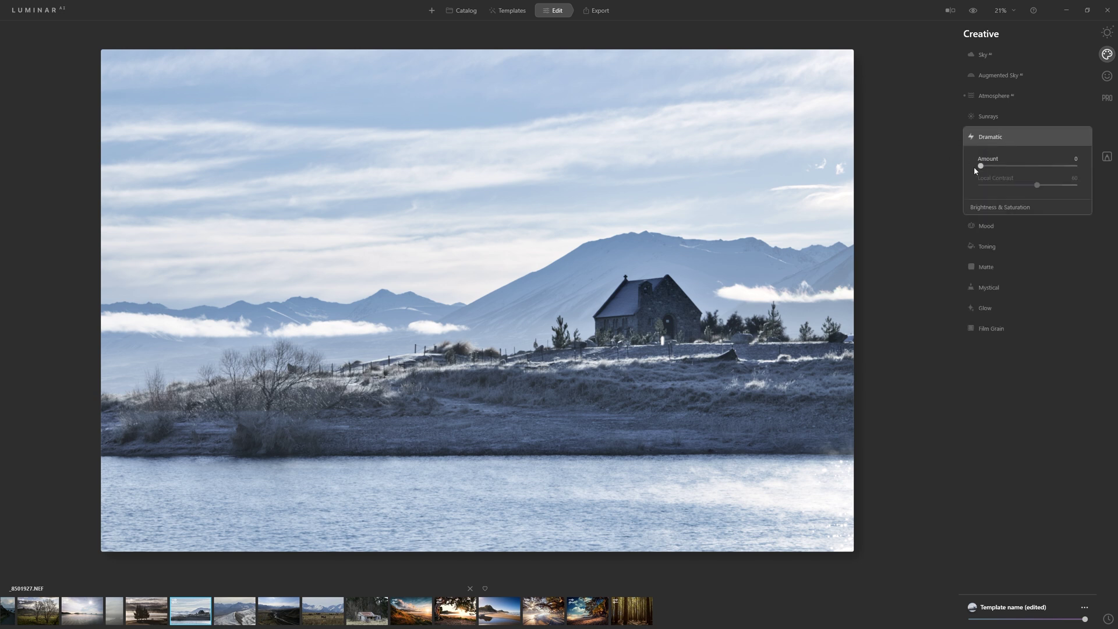
drag(983, 169, 1098, 160)
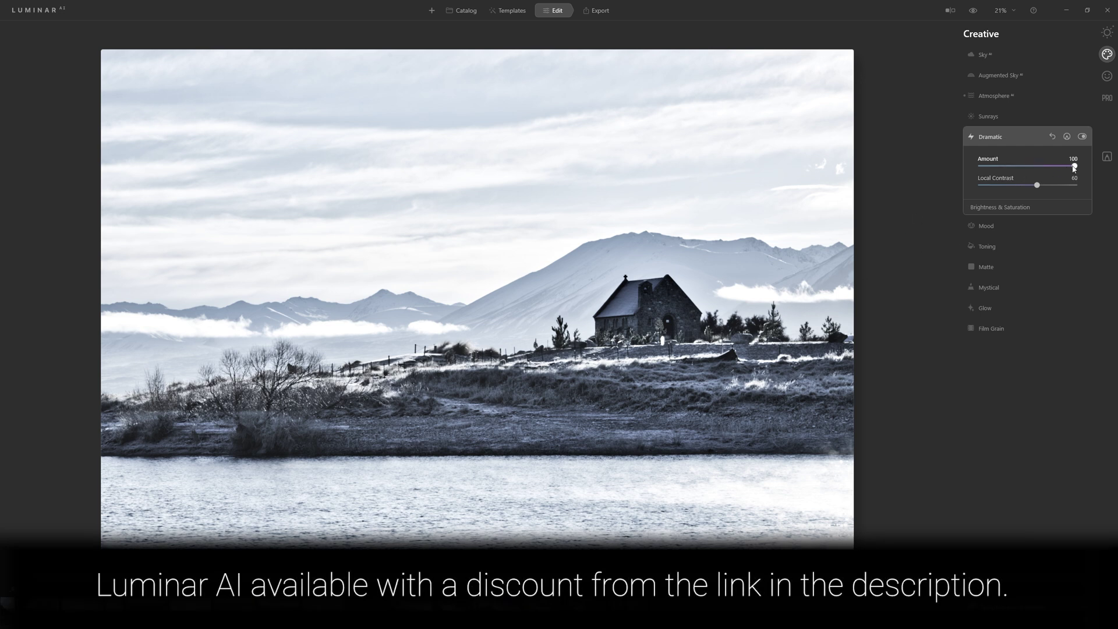
drag(1074, 166, 955, 186)
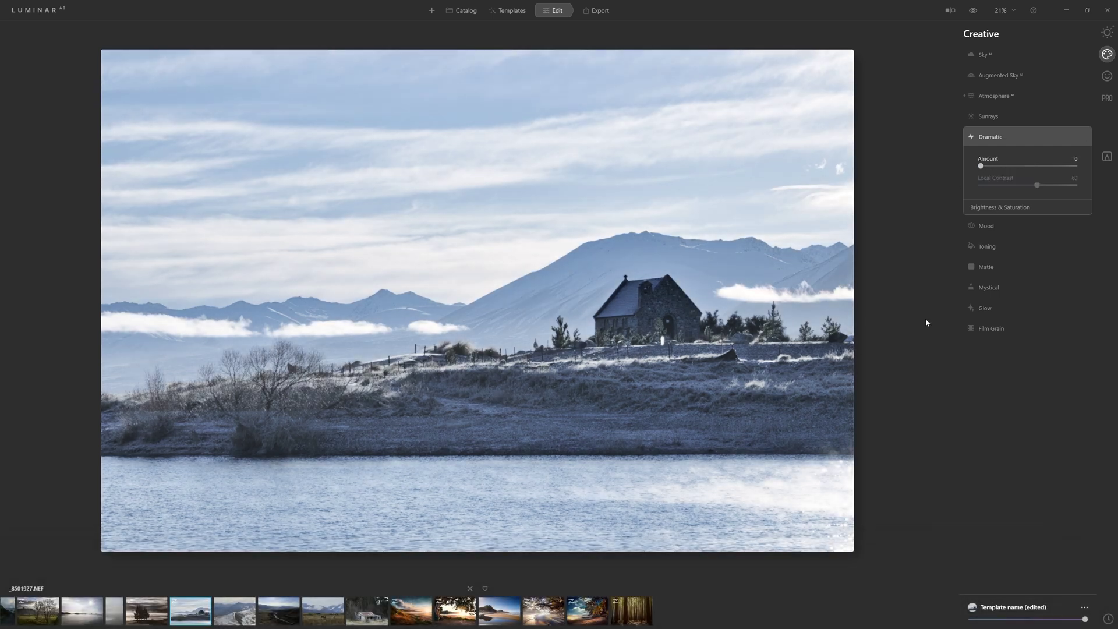
drag(981, 166, 1075, 165)
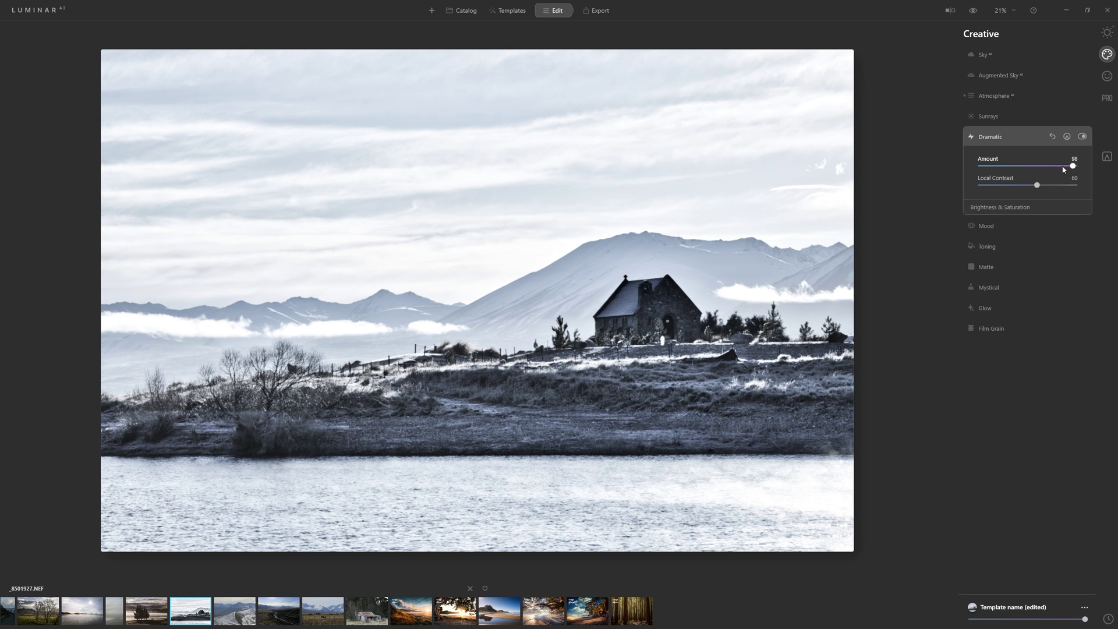
drag(1063, 169, 1095, 176)
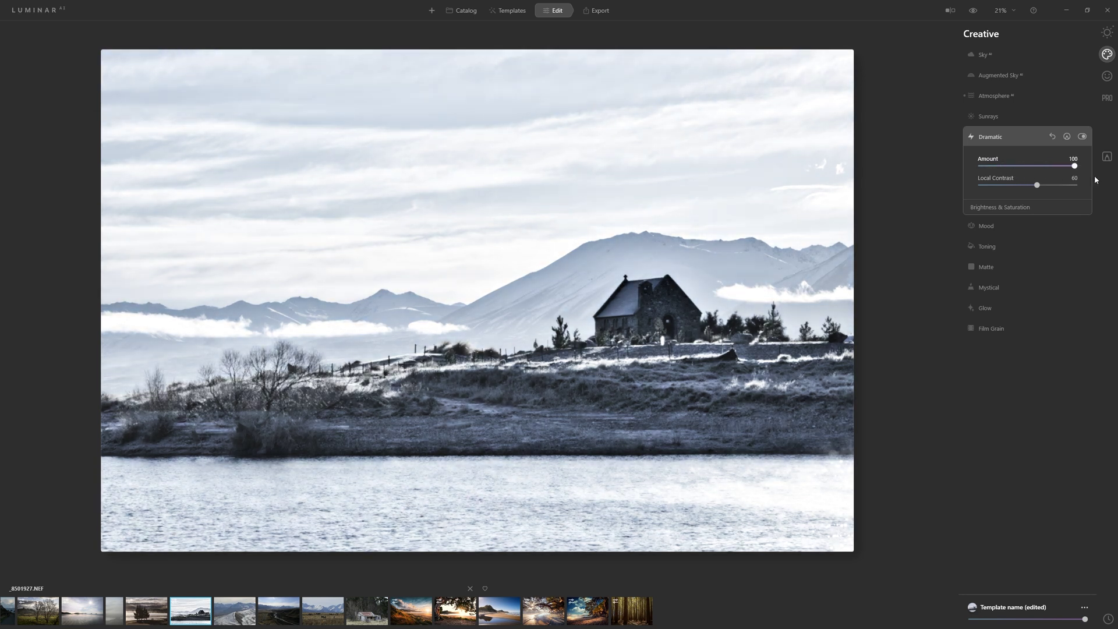
click(1067, 137)
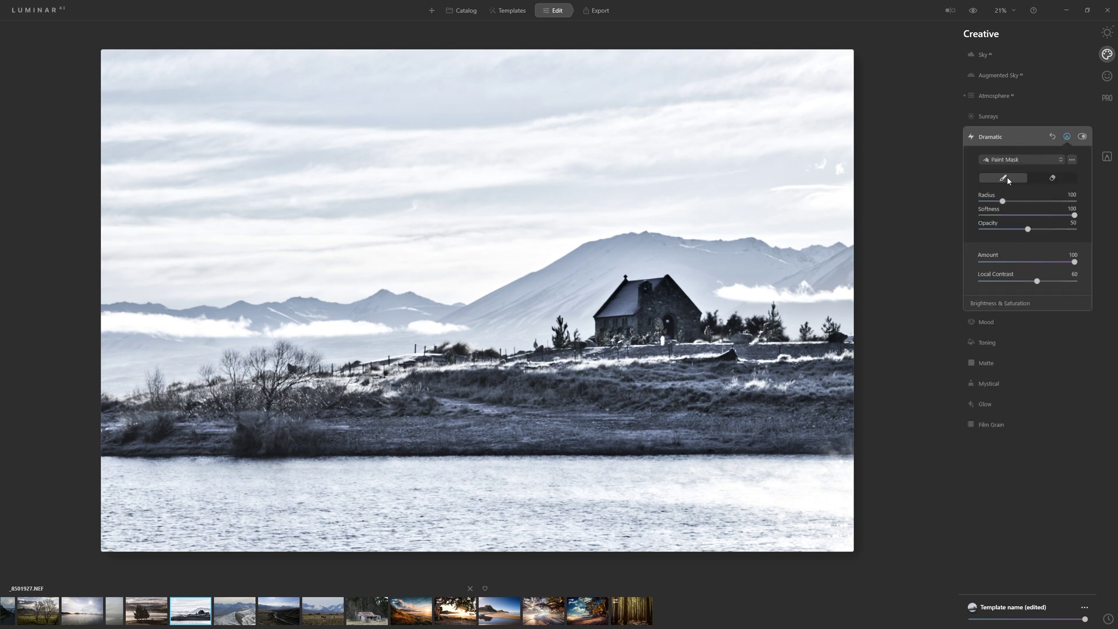
Step: Paint the Dramatic mask over the land strip, church and shoreline with a radius-220 brush
key(bracketright)
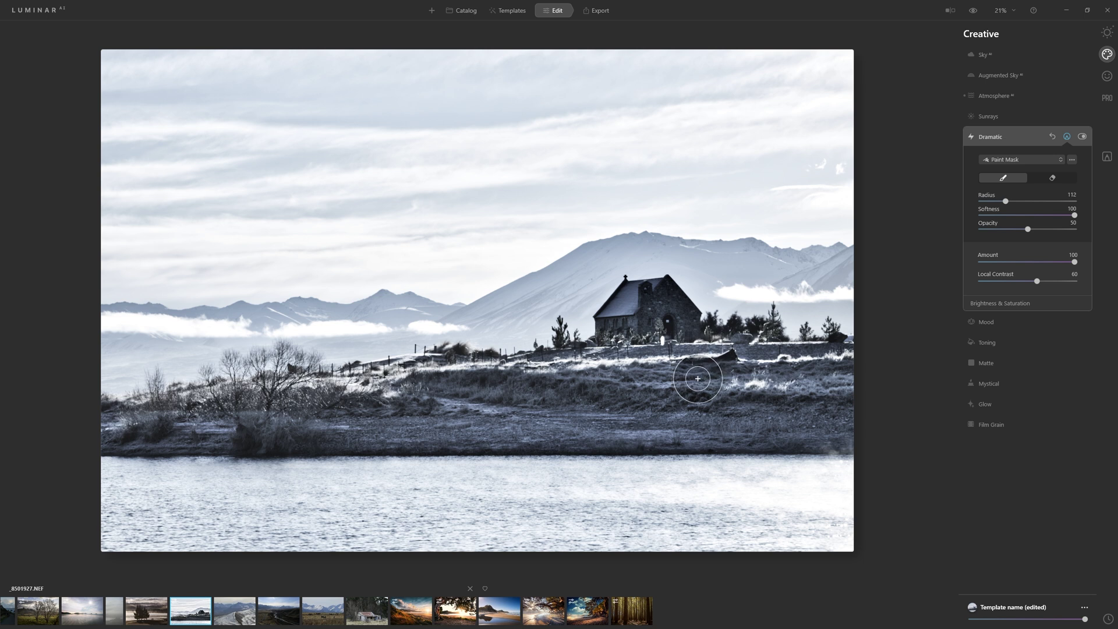
key(bracketright)
key(bracketright)
key(bracketright)
key(bracketright)
key(bracketright)
key(bracketright)
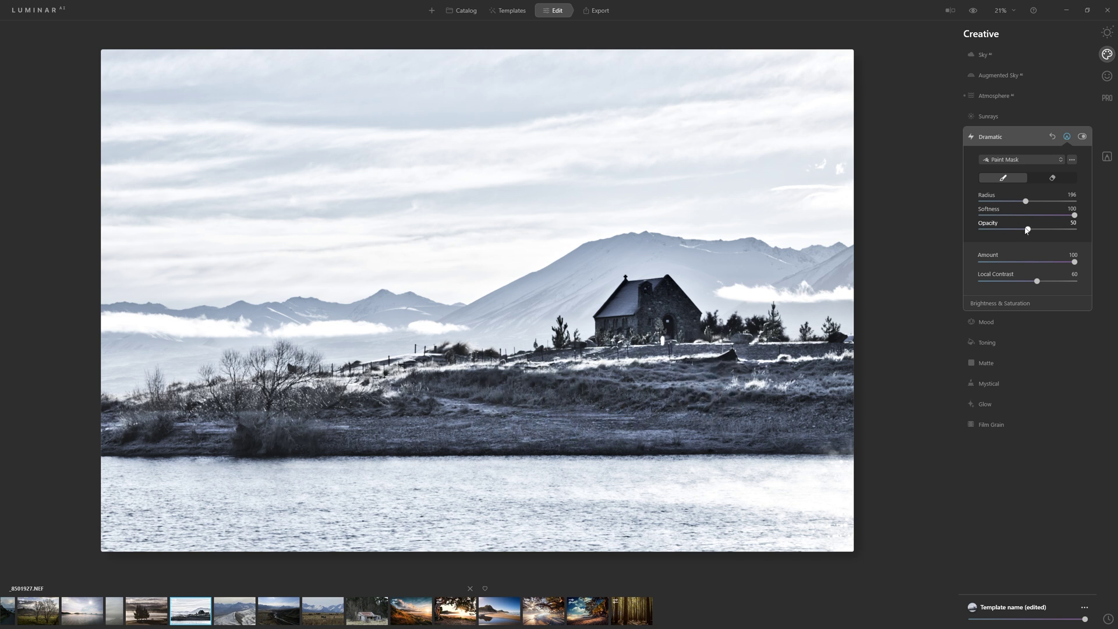
mouse_move(846, 387)
mouse_down()
mouse_move(142, 411)
mouse_move(150, 424)
mouse_up()
mouse_move(706, 394)
mouse_down()
mouse_move(870, 402)
mouse_move(681, 388)
mouse_move(662, 304)
mouse_move(658, 356)
mouse_move(632, 328)
mouse_move(668, 324)
mouse_move(657, 382)
mouse_move(834, 389)
mouse_move(449, 401)
mouse_move(235, 419)
mouse_move(113, 436)
mouse_up()
key([)
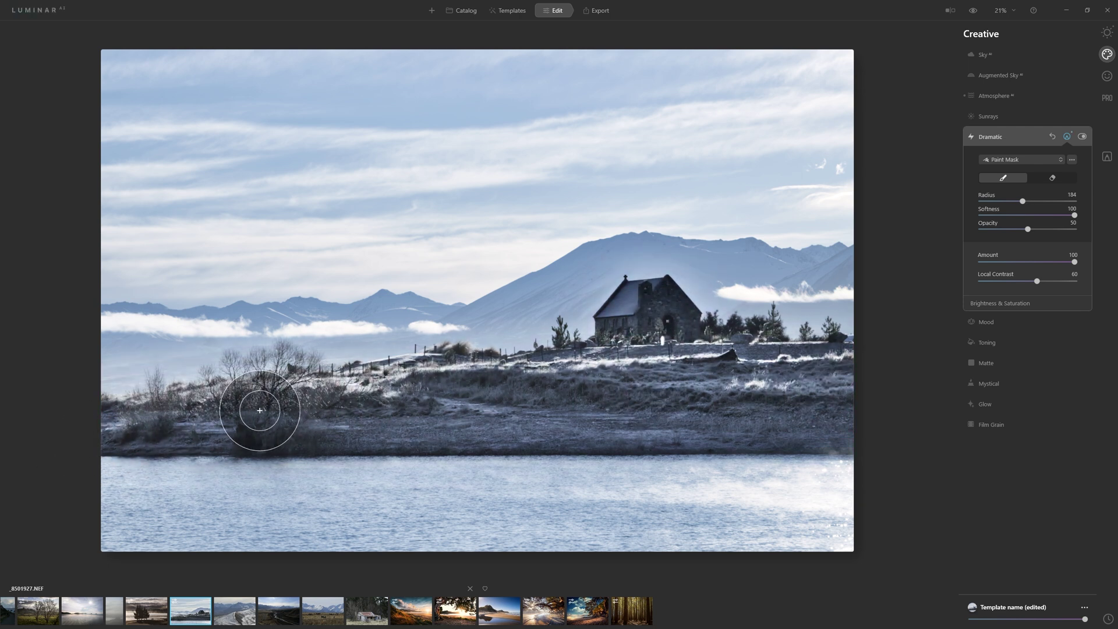
key(bracketright)
key(bracketright)
key(bracketright)
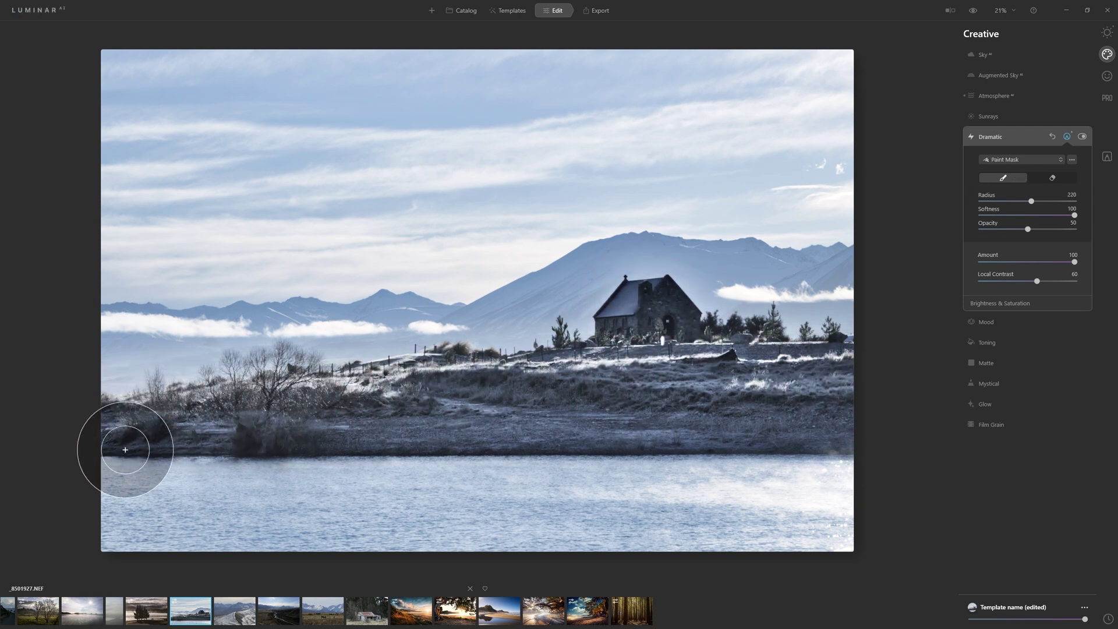
mouse_move(108, 443)
mouse_down()
mouse_move(297, 475)
mouse_move(896, 467)
mouse_up()
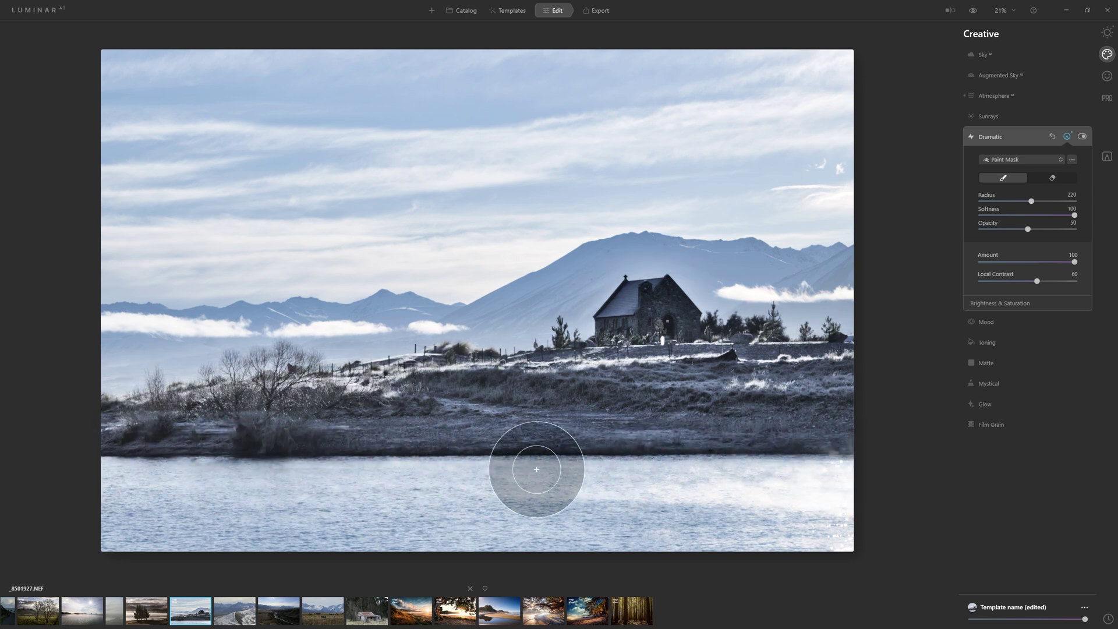
click(1081, 137)
Step: Toggle the masked Dramatic effect off and on to compare the result
click(1082, 136)
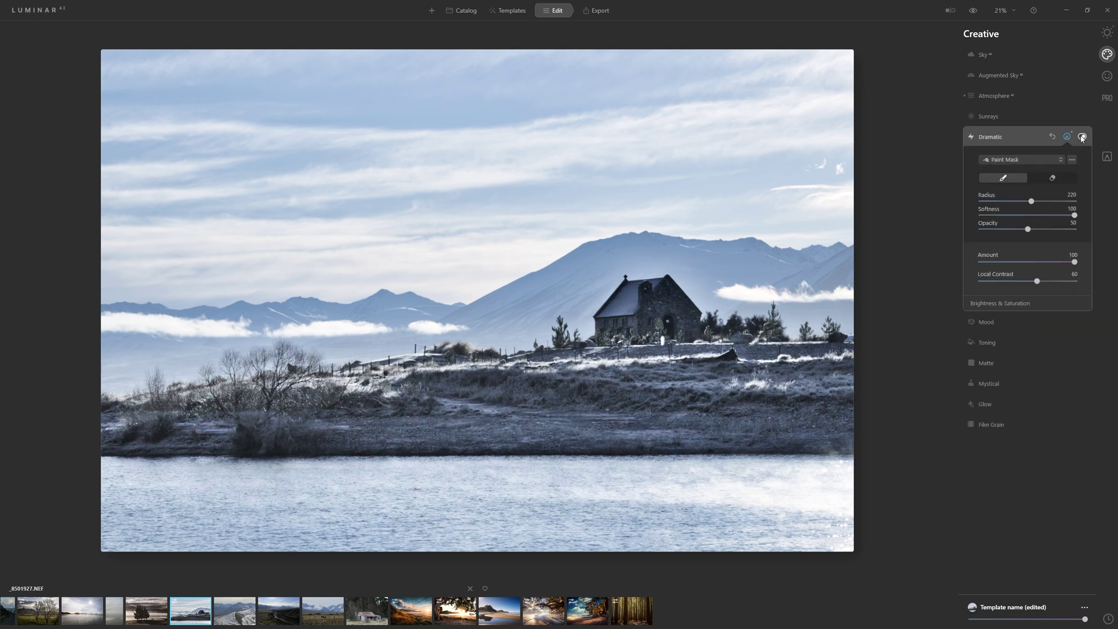
click(1082, 137)
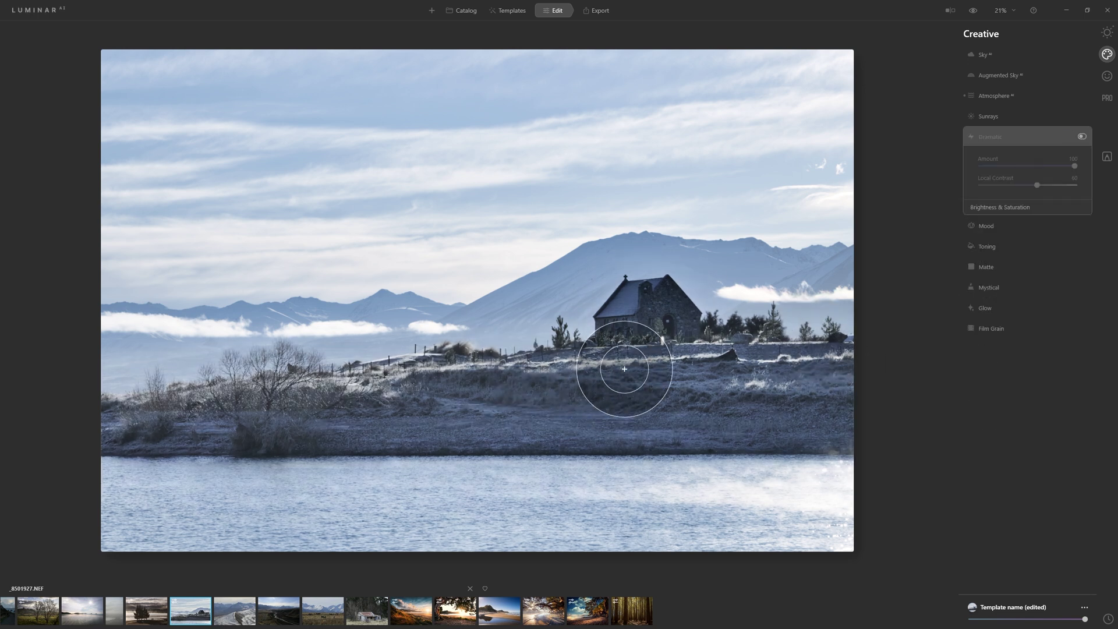
click(1082, 137)
click(1085, 138)
click(1085, 139)
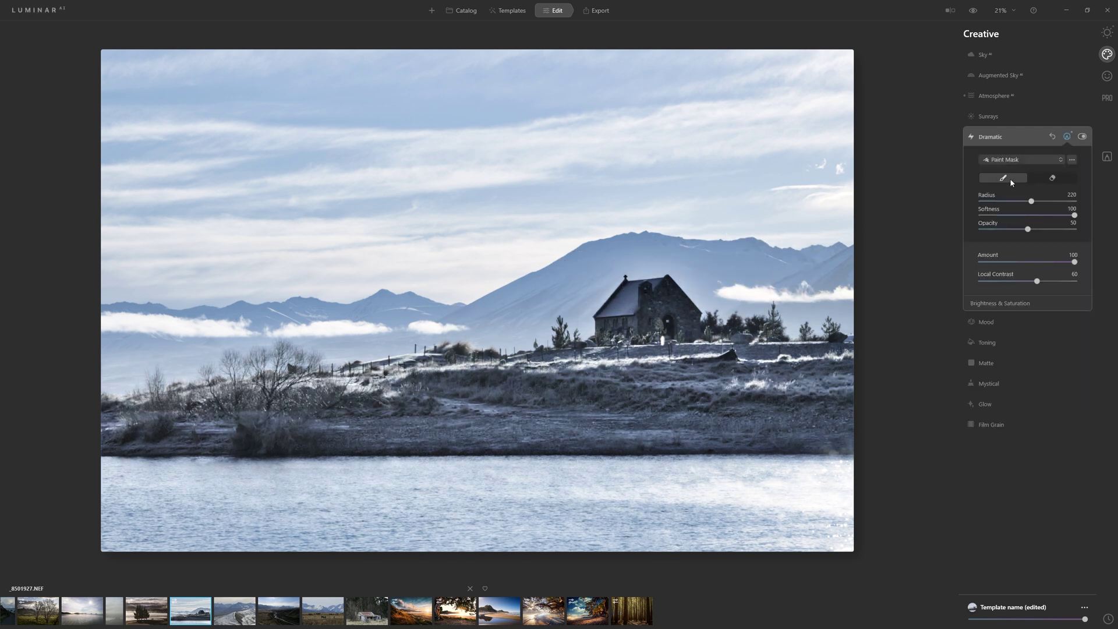
Step: Erase the Dramatic mask around the church, then from the foreground and water at radius 352
click(1052, 178)
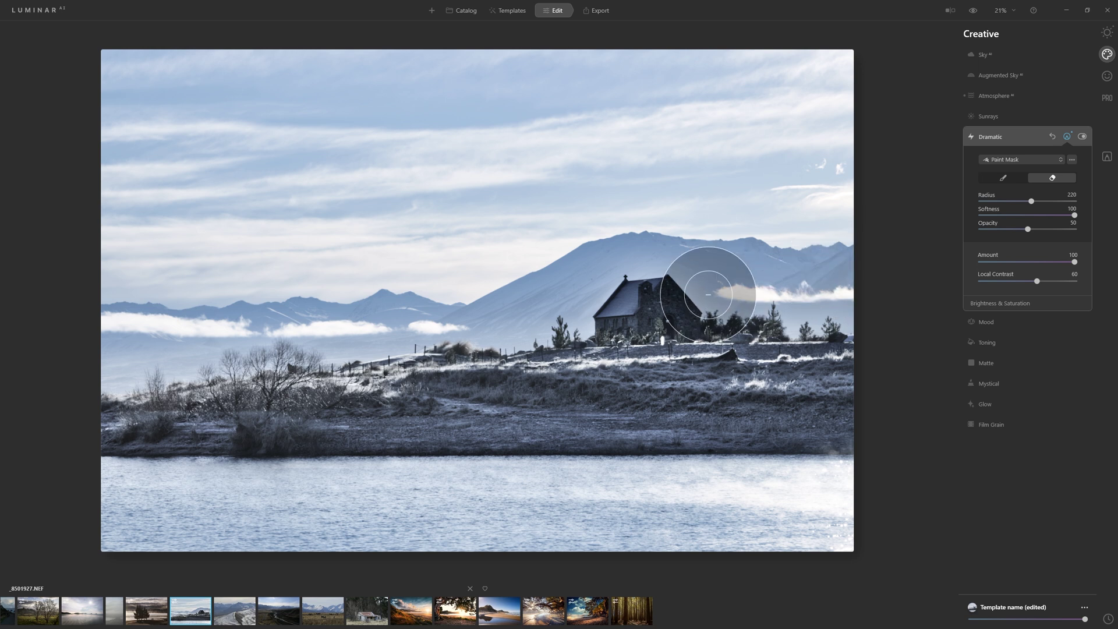
key(bracketleft)
key(bracketleft)
key(bracketleft)
key(bracketleft)
key(bracketleft)
key(bracketleft)
key(bracketleft)
key(bracketleft)
key(bracketleft)
mouse_move(705, 302)
mouse_down()
mouse_move(664, 268)
mouse_move(607, 276)
mouse_up()
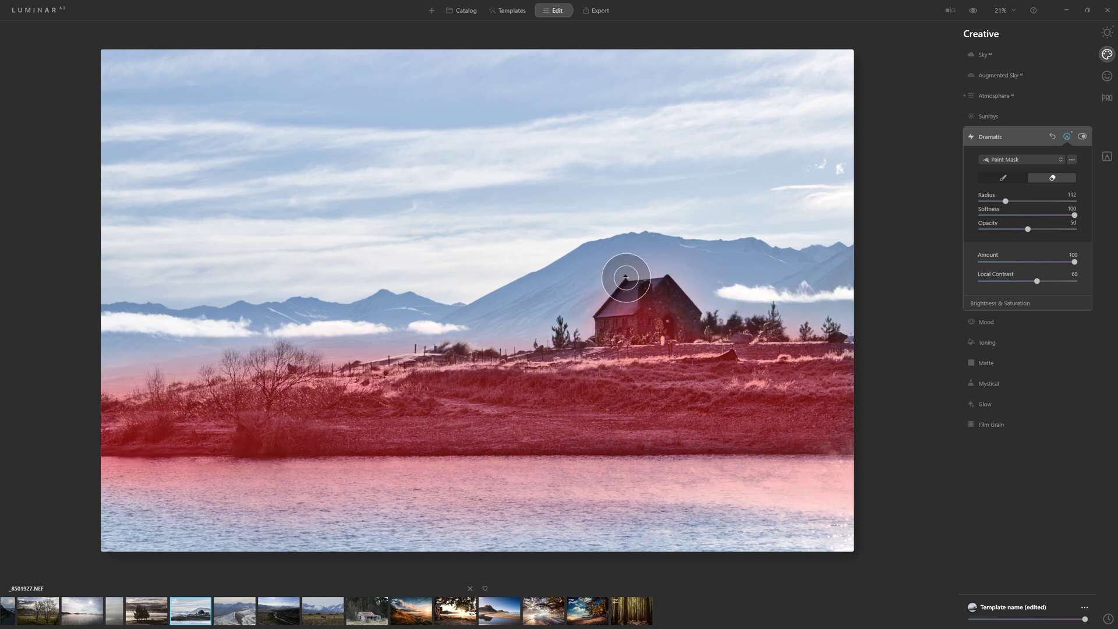
mouse_move(626, 278)
mouse_down()
mouse_move(600, 270)
mouse_move(657, 268)
mouse_up()
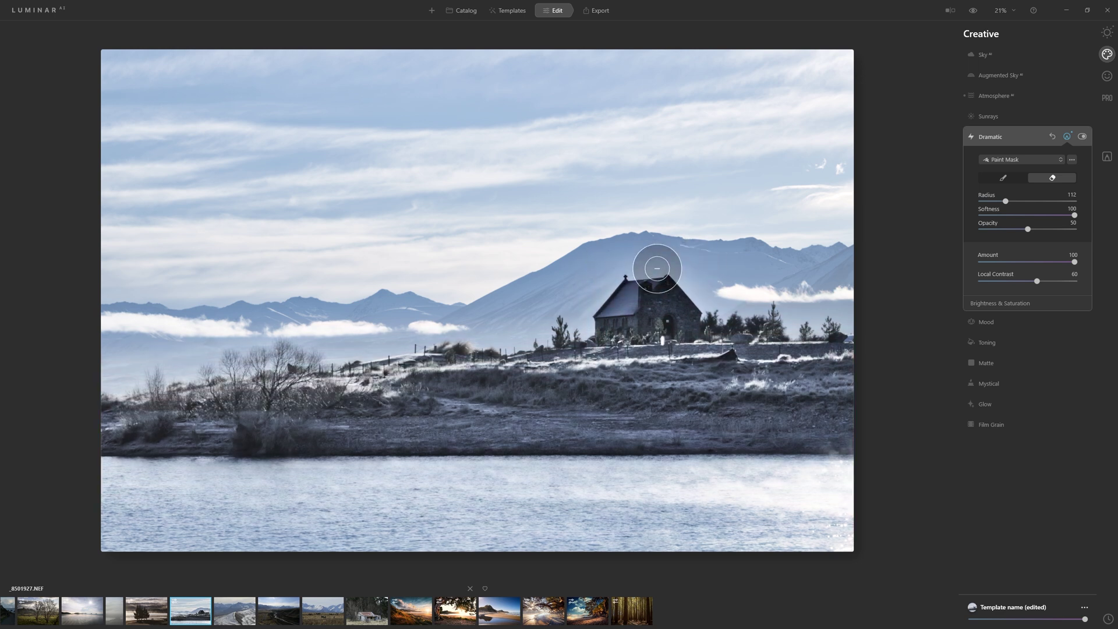
mouse_move(709, 305)
mouse_down()
mouse_move(659, 265)
mouse_move(570, 320)
mouse_up()
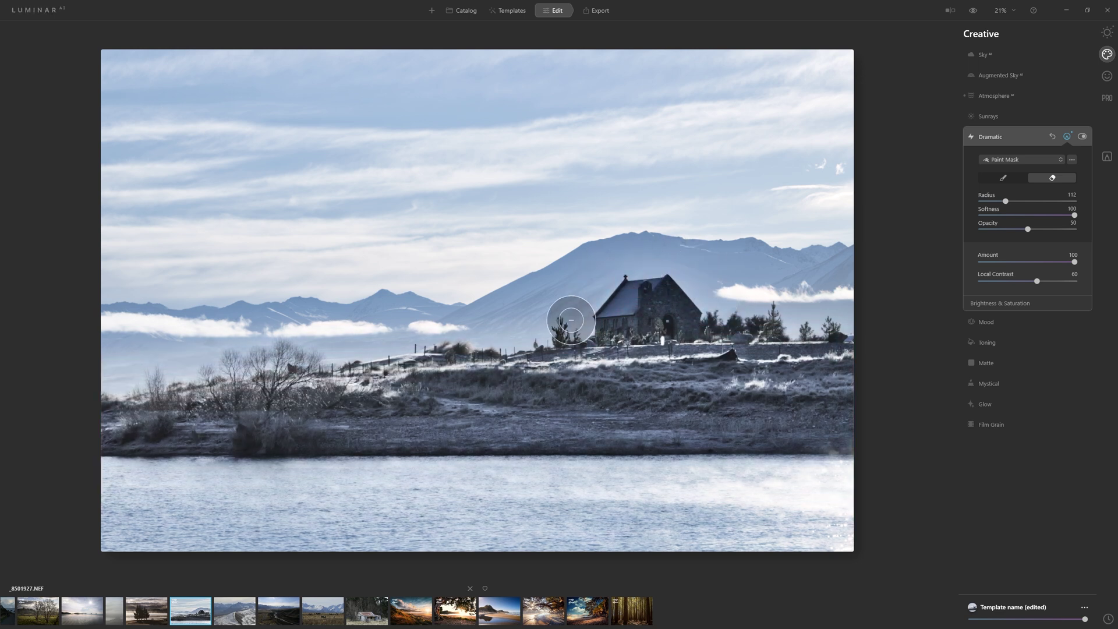
drag(452, 341, 212, 385)
key(bracketright)
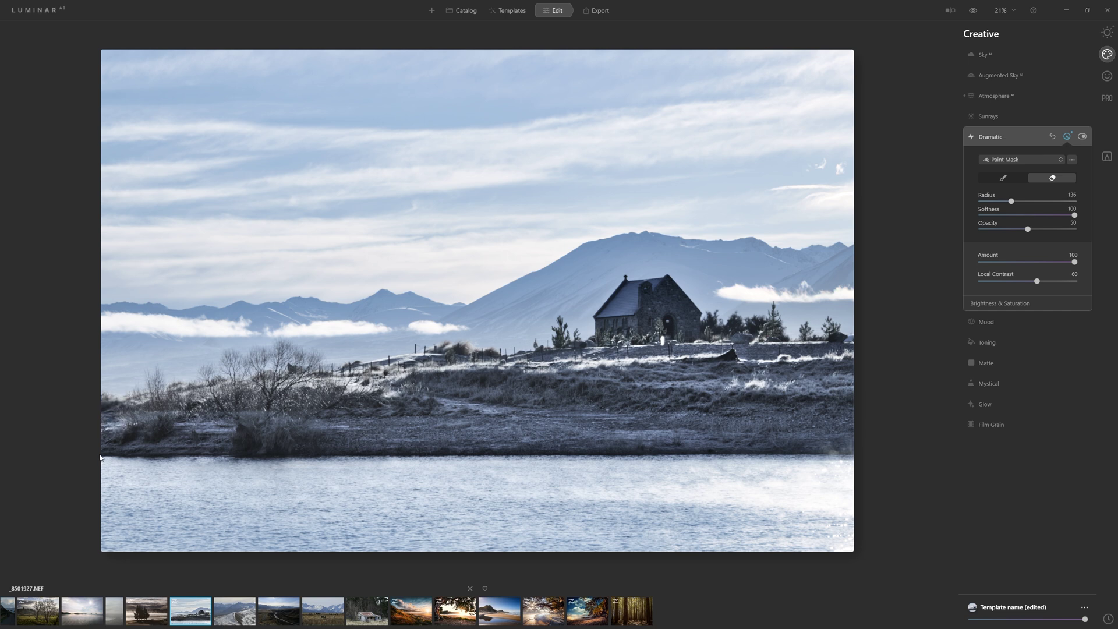
key(bracketright)
key(bracketright)
key(bracketright)
key(bracketright)
key(bracketright)
key(bracketright)
key(bracketright)
key(bracketright)
key(bracketright)
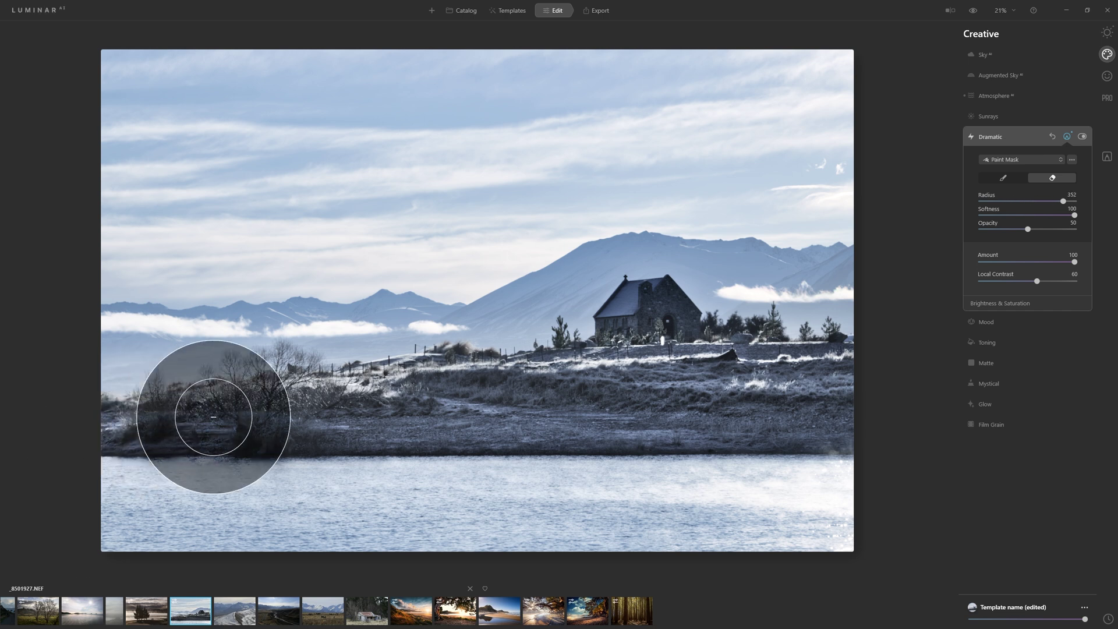
mouse_move(299, 399)
mouse_down()
mouse_move(75, 424)
mouse_move(304, 486)
mouse_move(770, 482)
mouse_move(873, 437)
mouse_move(1006, 504)
mouse_up()
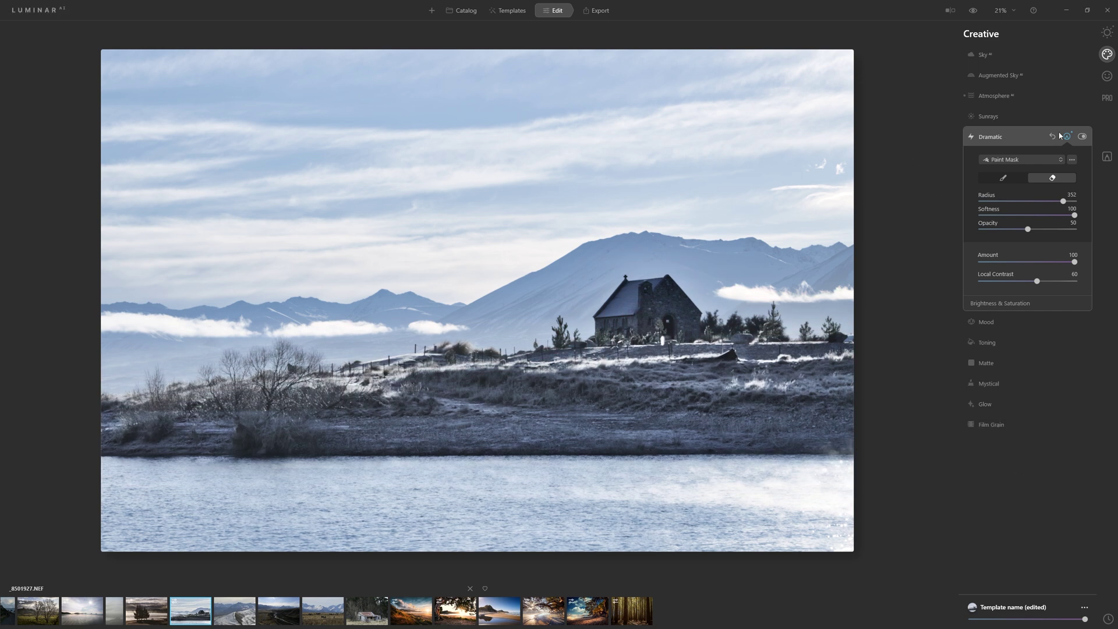
Step: Lower the Dramatic Amount to 38 after comparing it off and on, then collapse Dramatic
click(1087, 137)
click(1087, 138)
drag(1078, 262, 1017, 267)
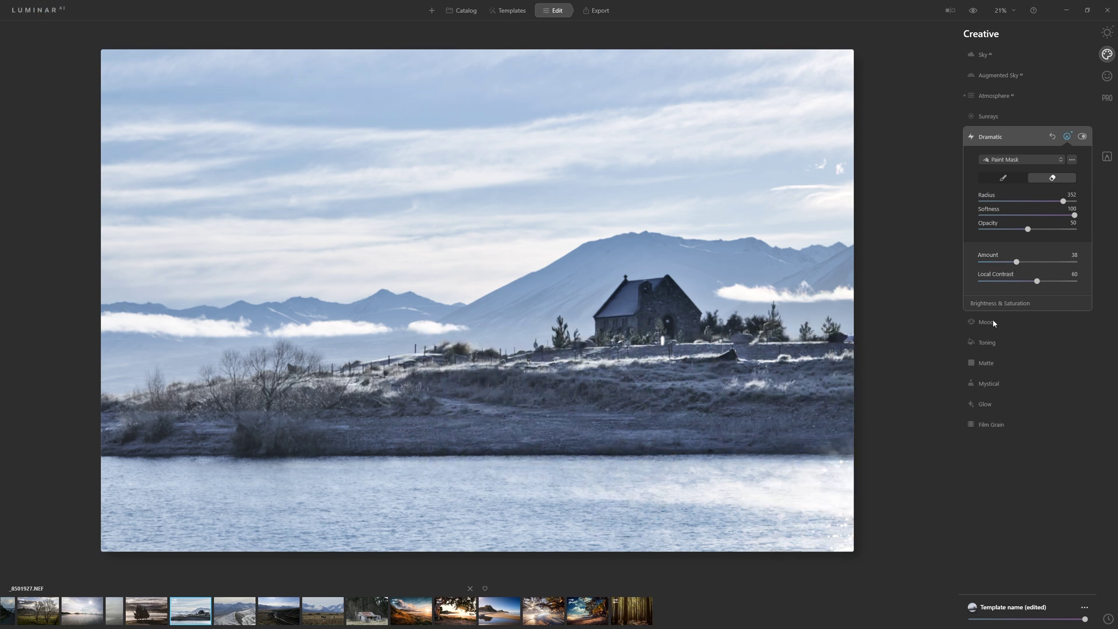
click(1068, 138)
click(1068, 137)
click(975, 129)
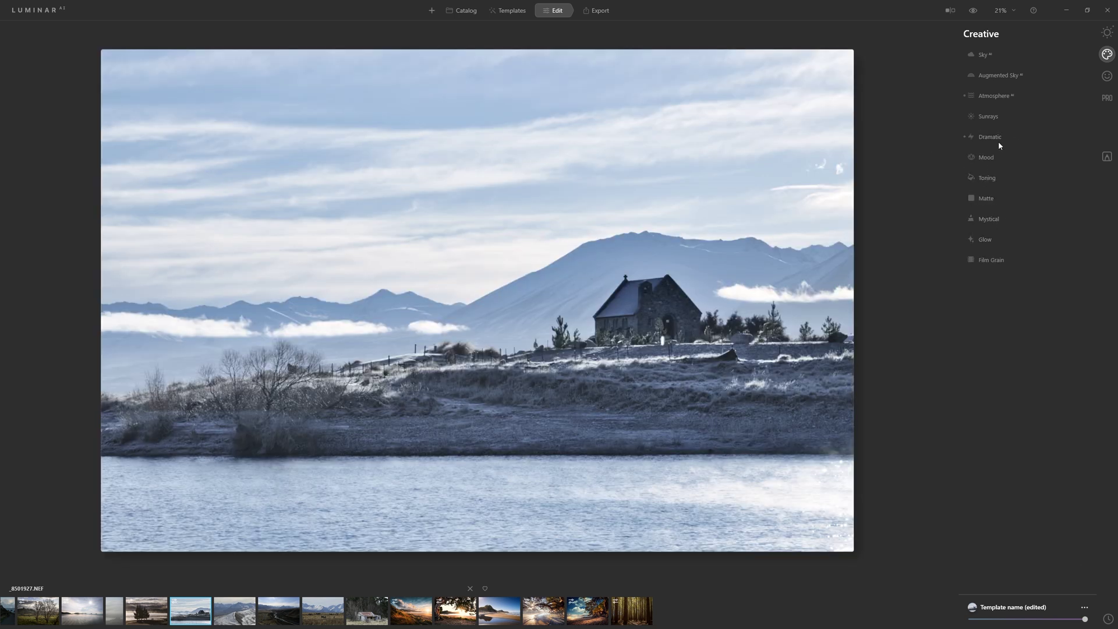
Step: Expand Mystical and set its Amount to 13 for a soft glow
click(997, 221)
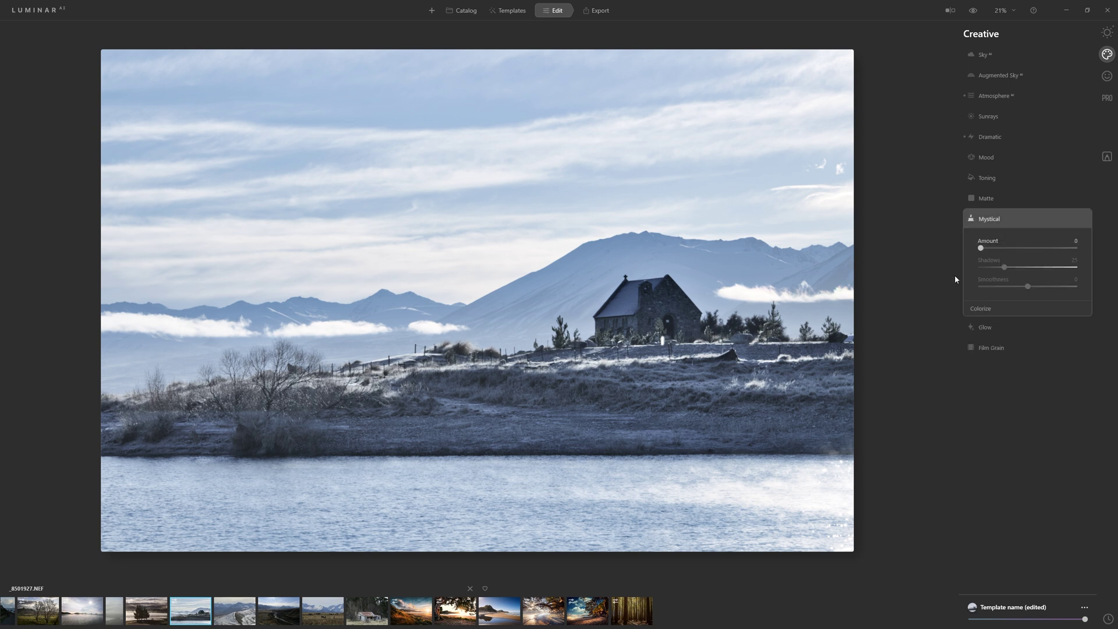
mouse_move(981, 251)
mouse_down()
mouse_move(1085, 252)
mouse_move(960, 248)
mouse_move(994, 250)
mouse_up()
Step: Open the Local Masking panel from the Professional tools
click(1107, 76)
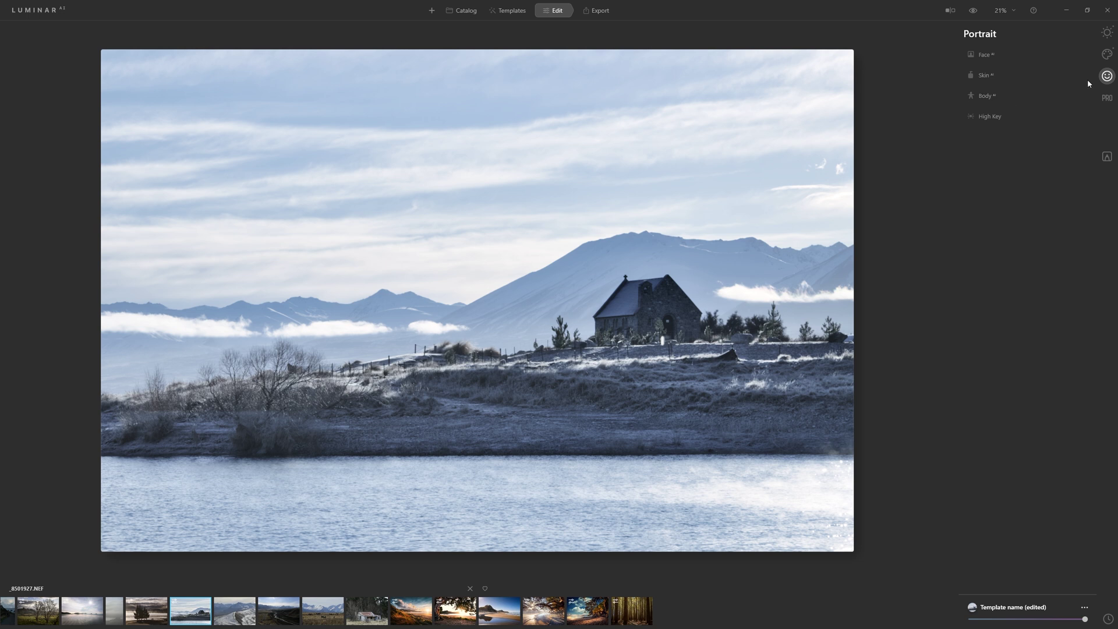
click(1106, 98)
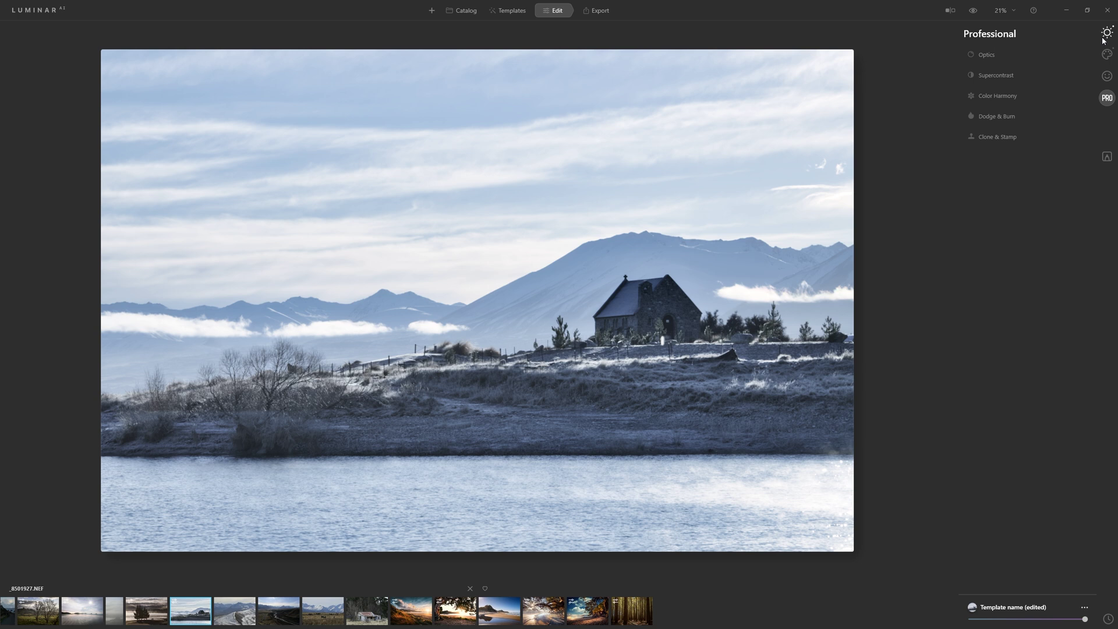
click(1108, 163)
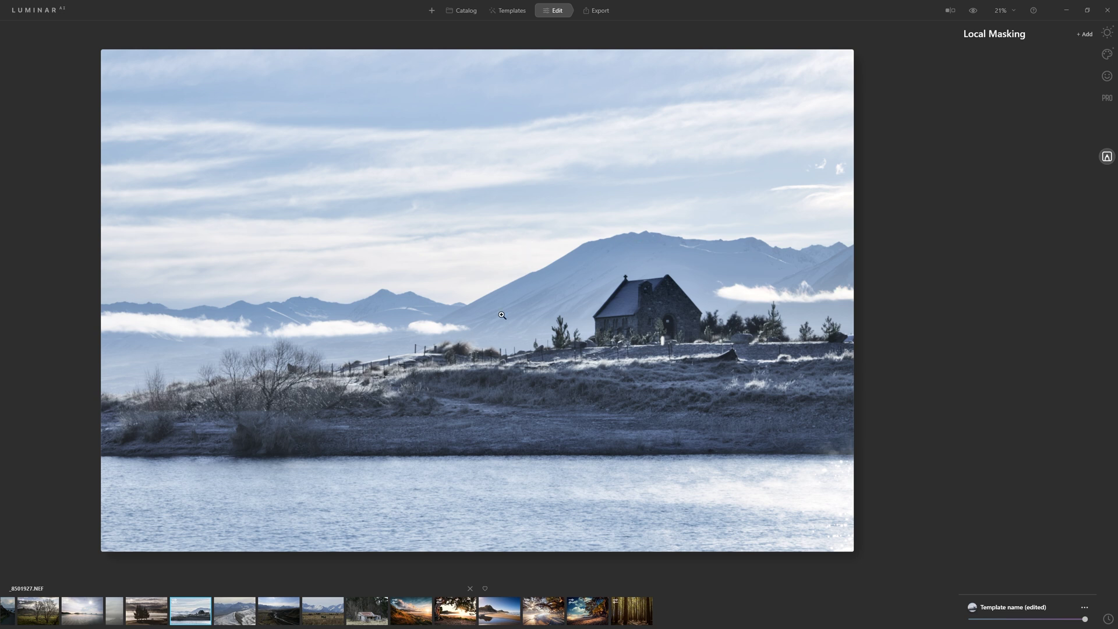
Step: Add a Basic mask layer with Exposure 0.28, Shadows 24 and AI Structure 52, then compare it
click(1084, 34)
click(1078, 52)
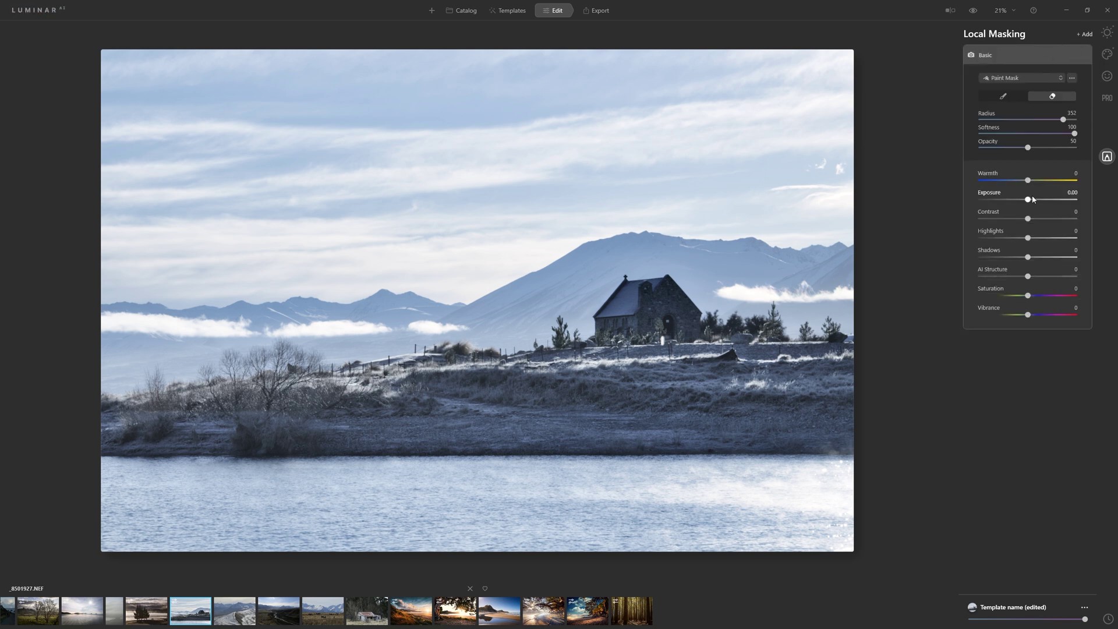
drag(1028, 202, 1017, 204)
double_click(1018, 200)
drag(1028, 276, 1053, 283)
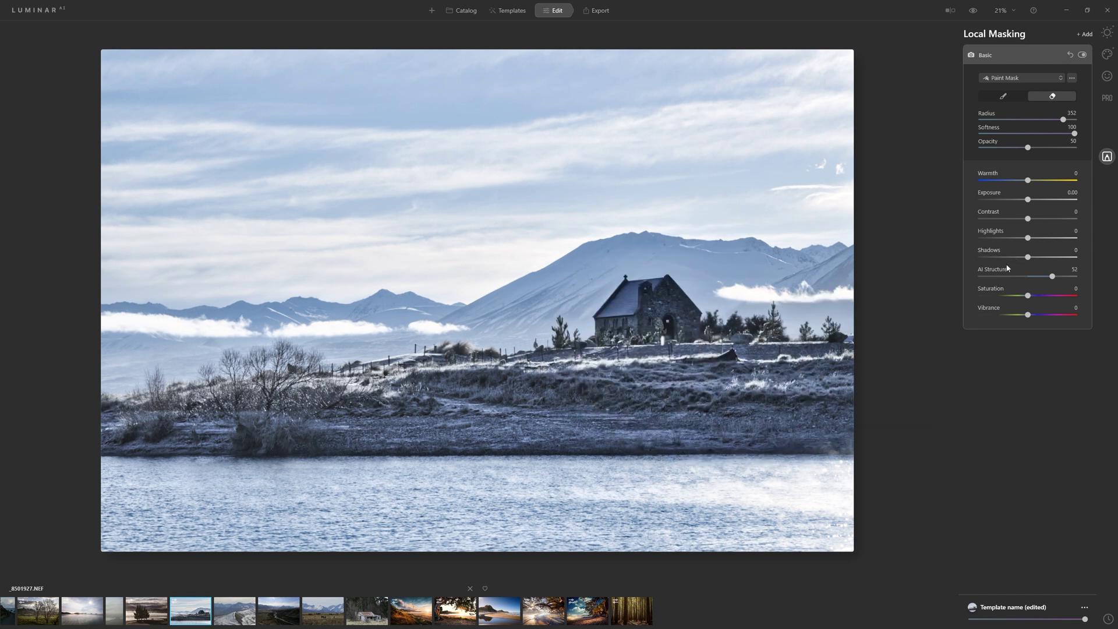
drag(1028, 258, 1041, 262)
drag(1030, 199, 1032, 199)
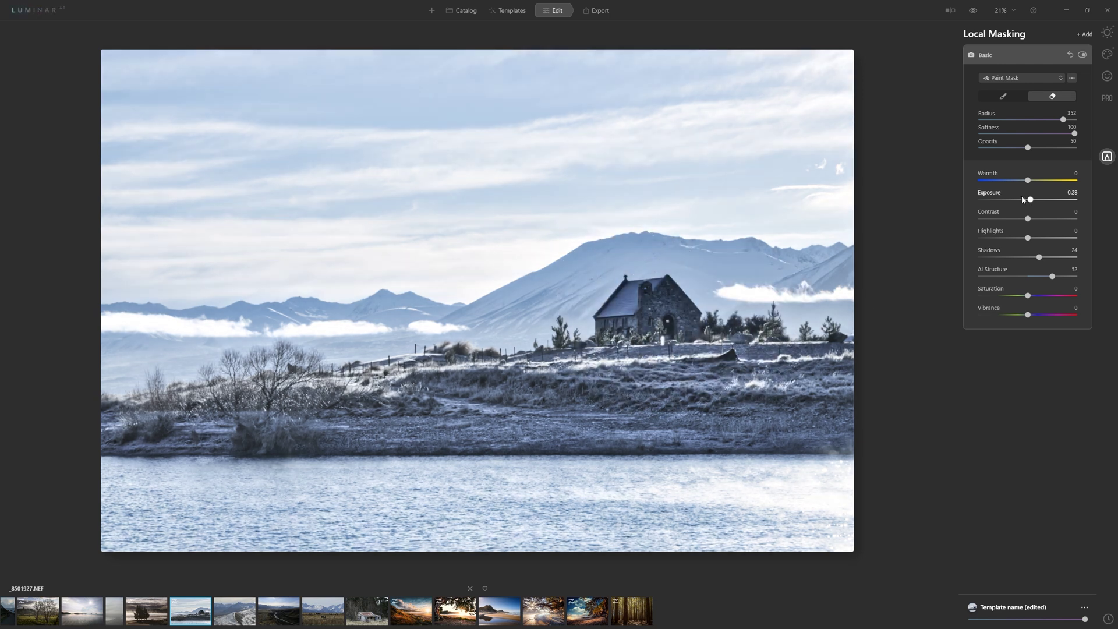
click(1082, 55)
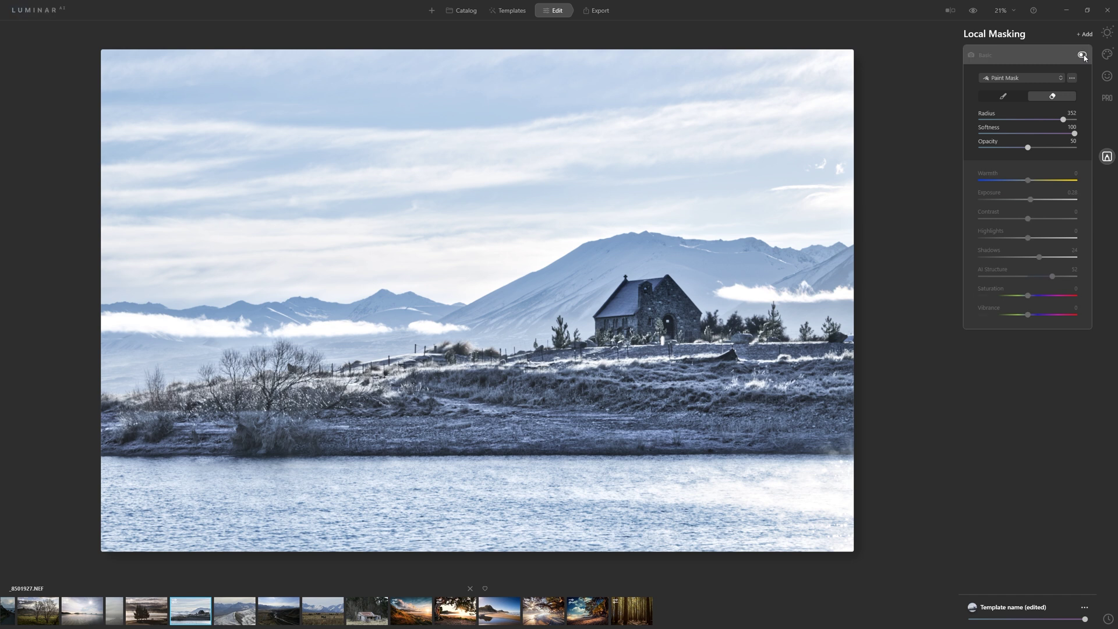
click(1082, 55)
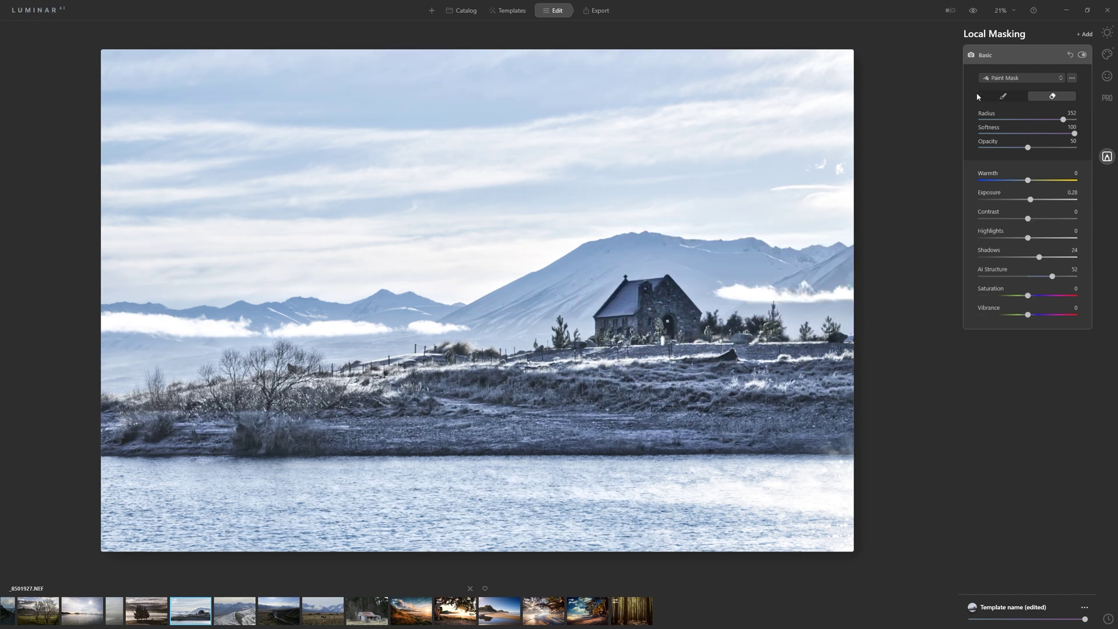
Step: Paint the Basic adjustment over the foreground and church with an Opacity 28 brush, radius 172
click(1019, 96)
drag(1029, 147, 994, 147)
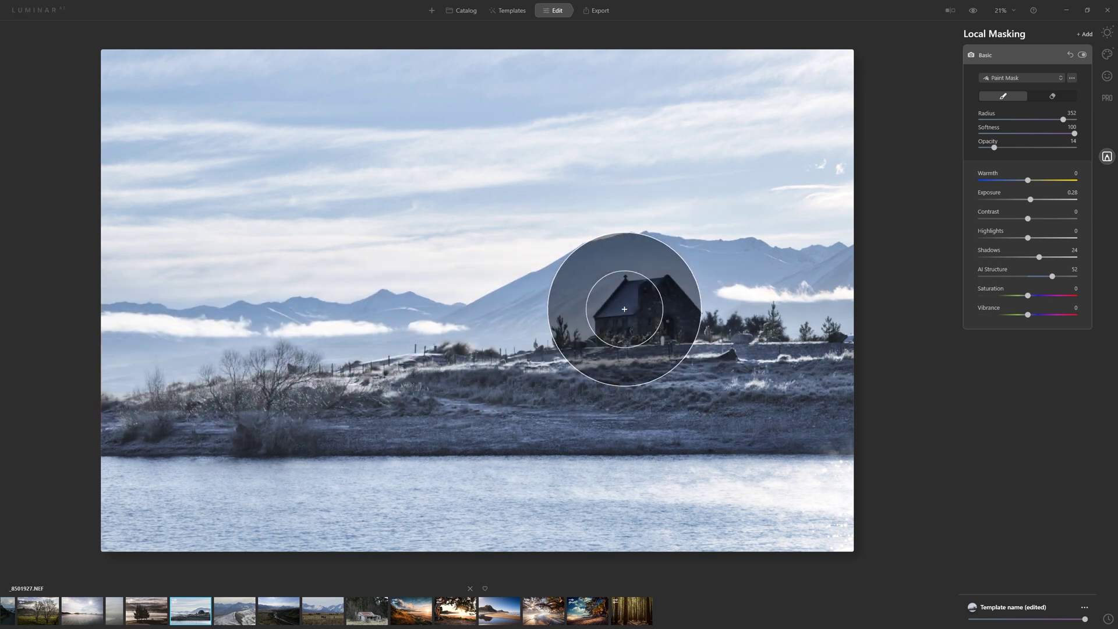
key(bracketleft)
key(bracketleft)
key(bracketleft)
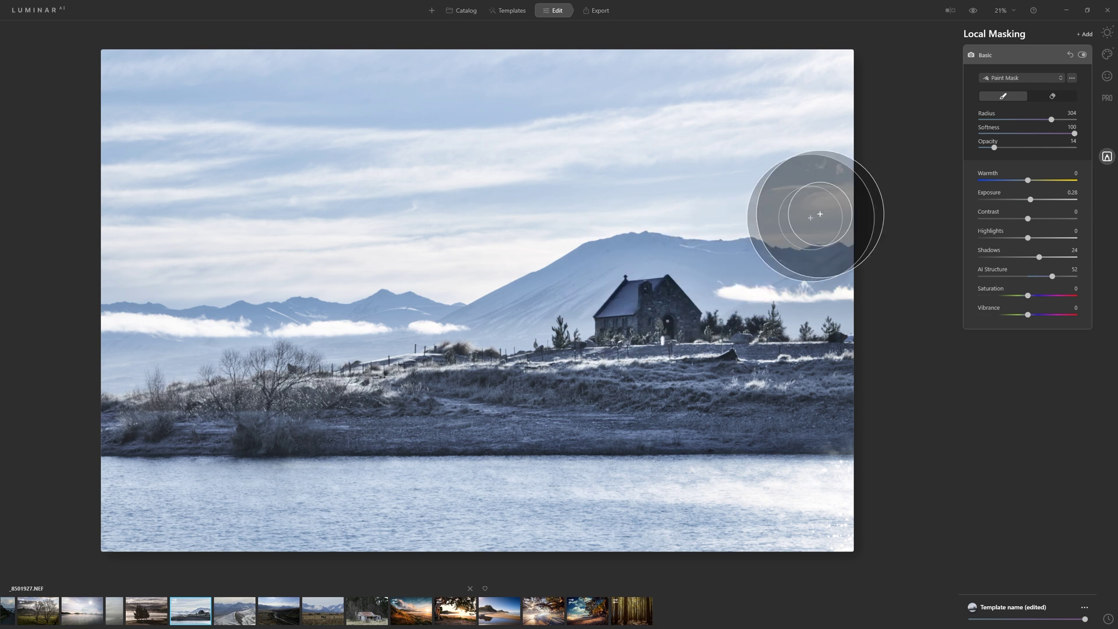
drag(994, 147, 998, 147)
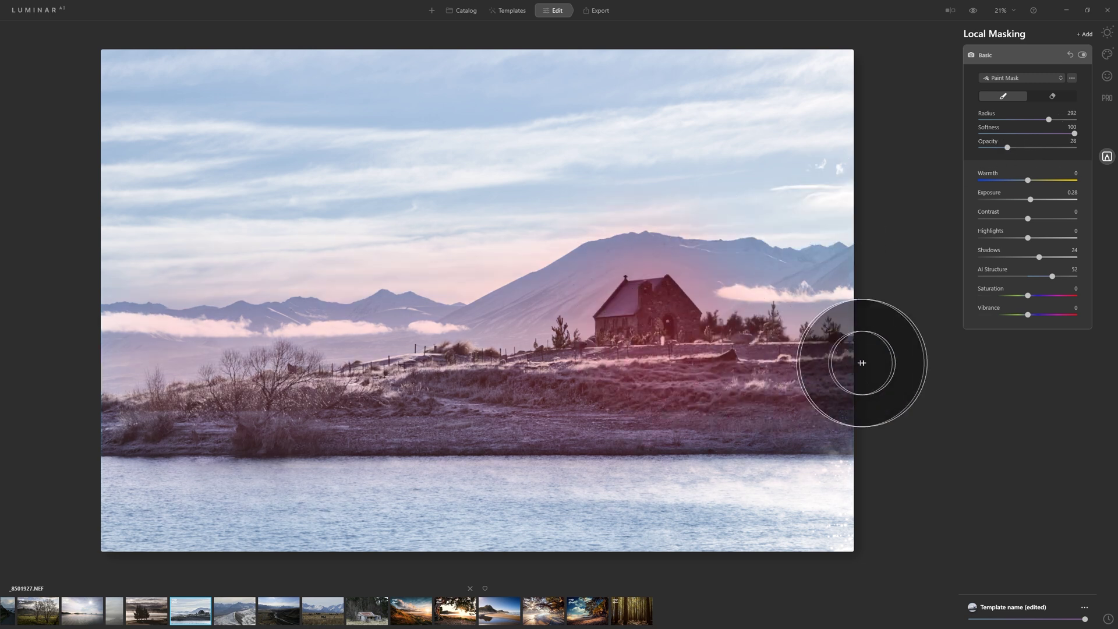
mouse_move(693, 365)
mouse_down()
mouse_move(642, 333)
mouse_move(568, 371)
mouse_move(440, 368)
mouse_move(138, 424)
mouse_up()
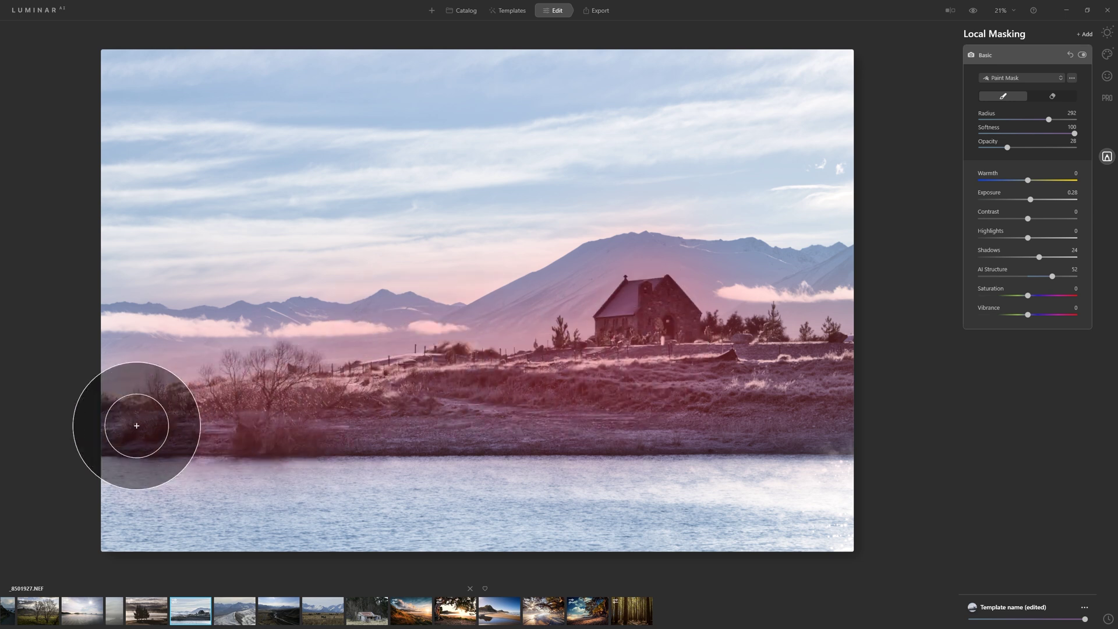
key(bracketleft)
key(bracketleft)
key(bracketleft)
key(bracketleft)
key(bracketleft)
key(bracketleft)
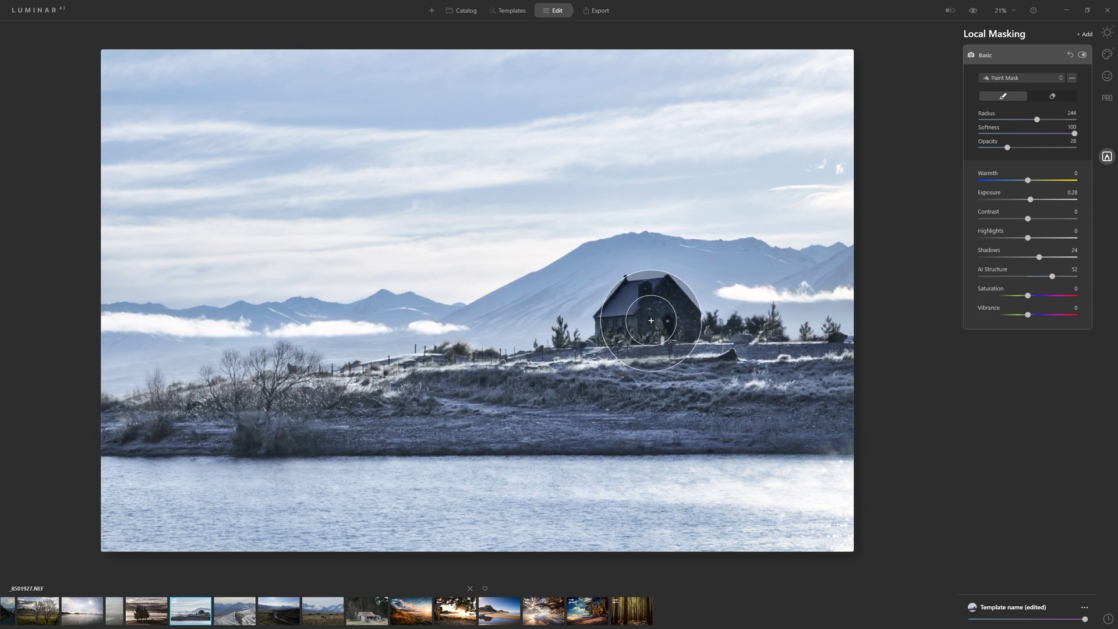
mouse_move(664, 312)
mouse_down()
mouse_move(637, 325)
mouse_move(653, 307)
mouse_move(669, 330)
mouse_move(652, 341)
mouse_move(634, 328)
mouse_move(661, 315)
mouse_move(672, 336)
mouse_move(644, 330)
mouse_up()
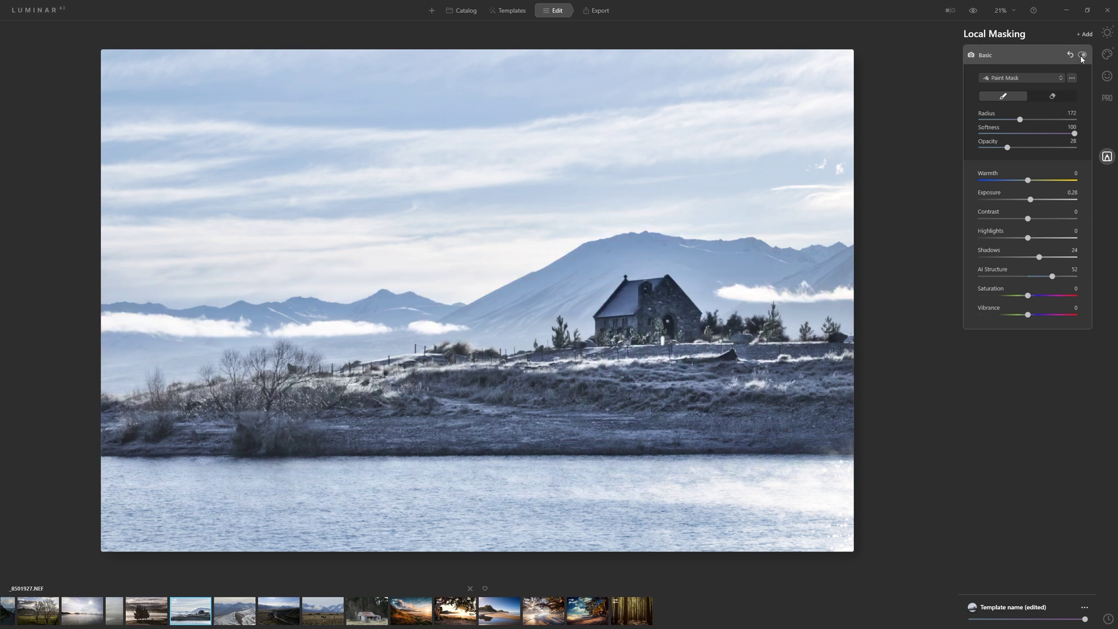
click(1082, 56)
click(1083, 55)
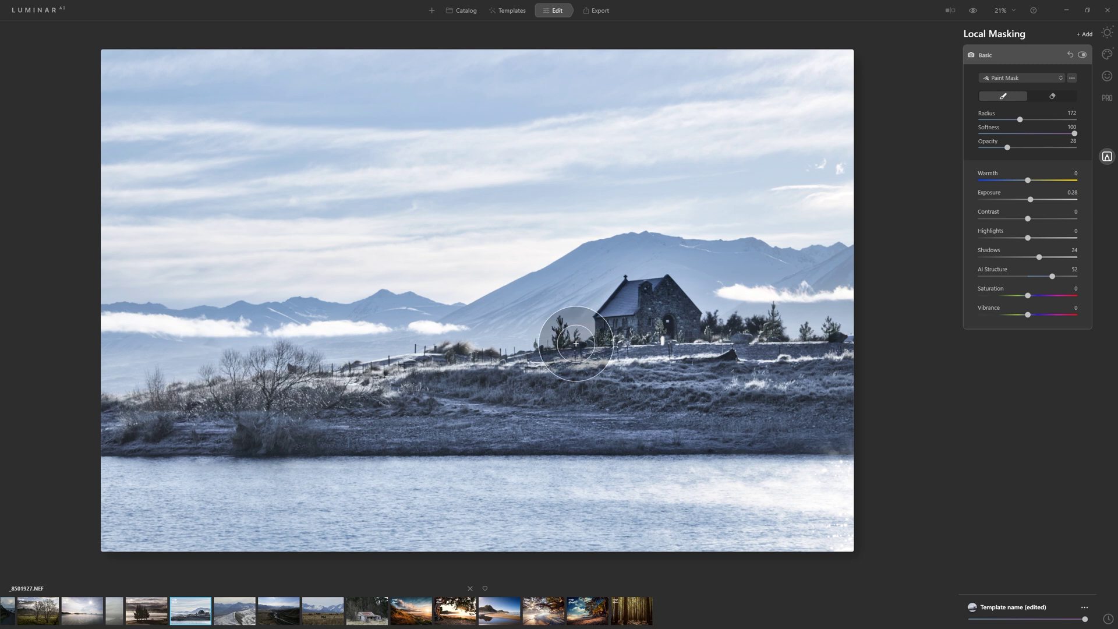
Step: Erase the Basic adjustment from the left-shore trees using a radius-364 eraser
click(1053, 96)
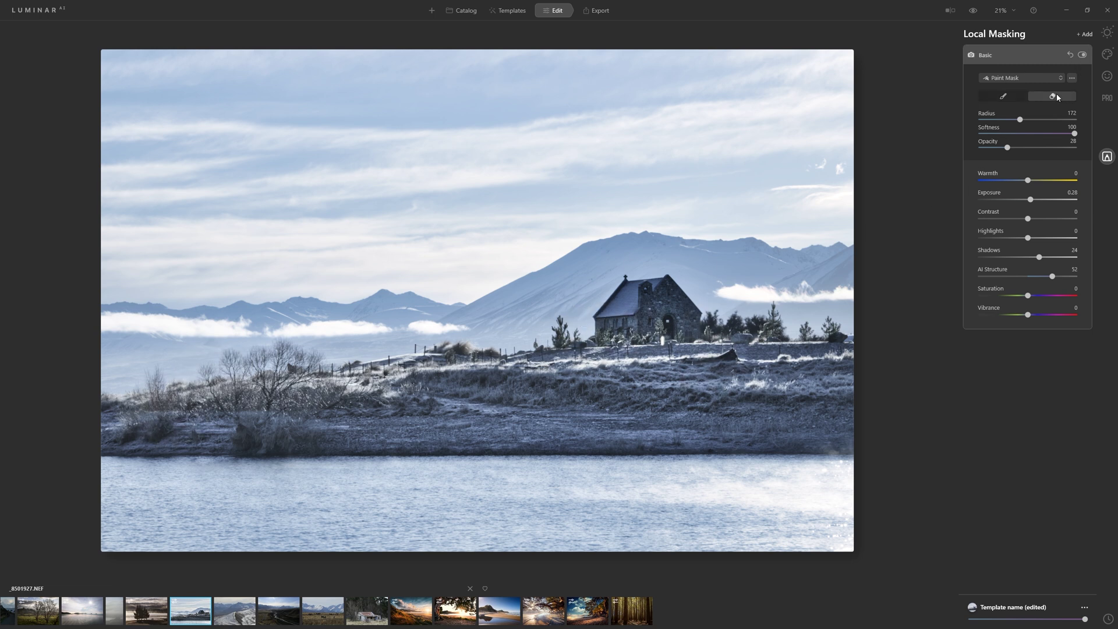
key(bracketright)
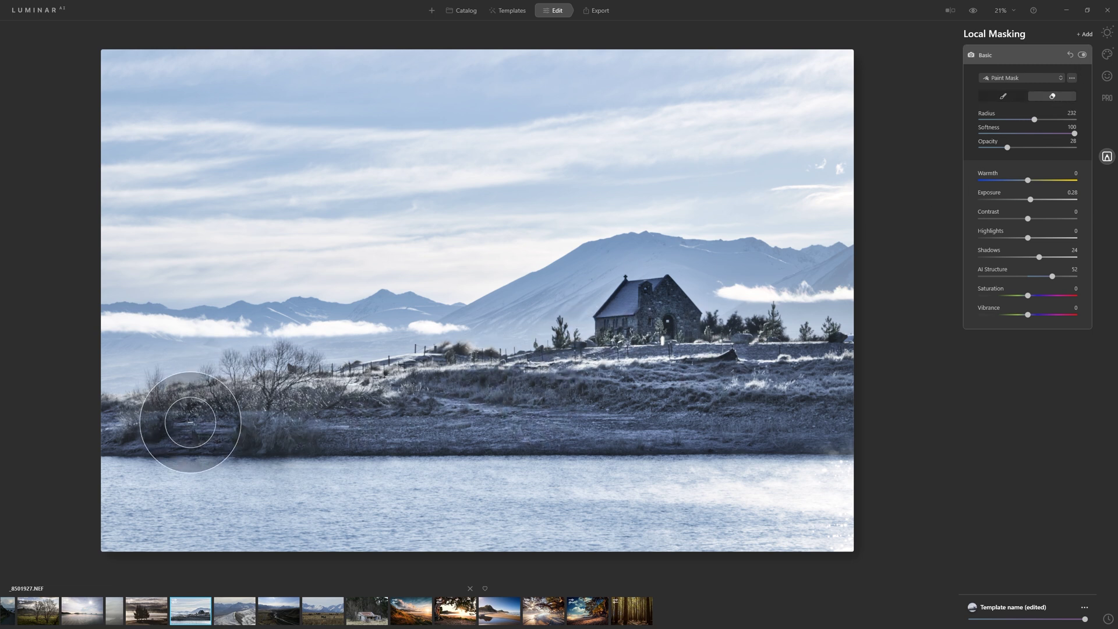
key(bracketright)
key(bracketright)
key(bracketright)
key(bracketright)
key(bracketright)
key(bracketright)
key(bracketright)
key(bracketright)
key(bracketright)
key(bracketright)
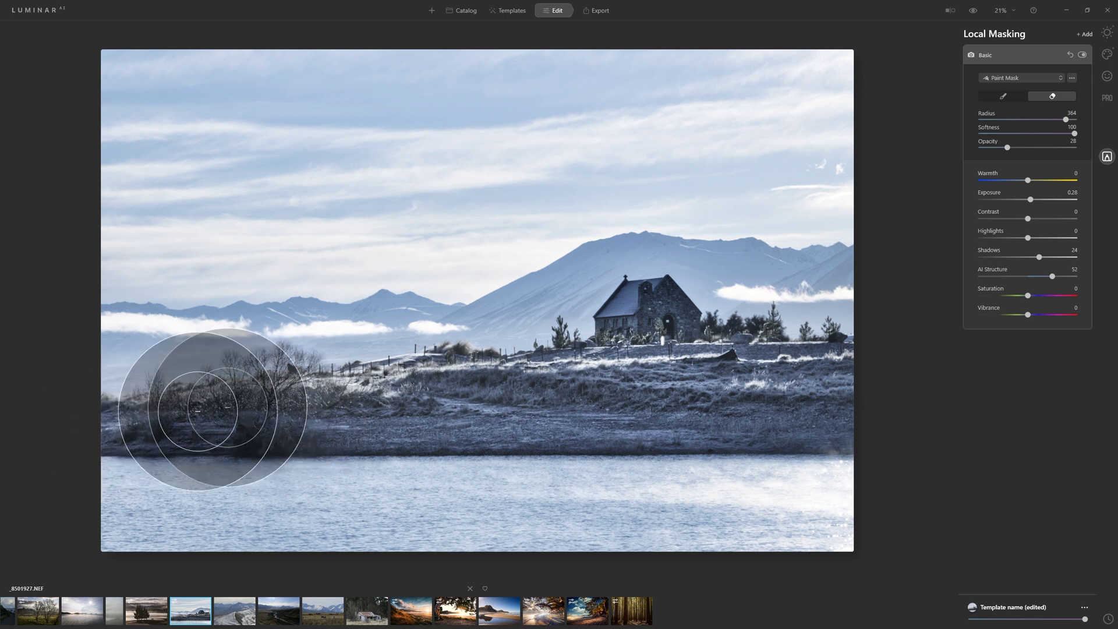
mouse_move(212, 404)
mouse_down()
mouse_move(112, 412)
mouse_move(582, 408)
mouse_up()
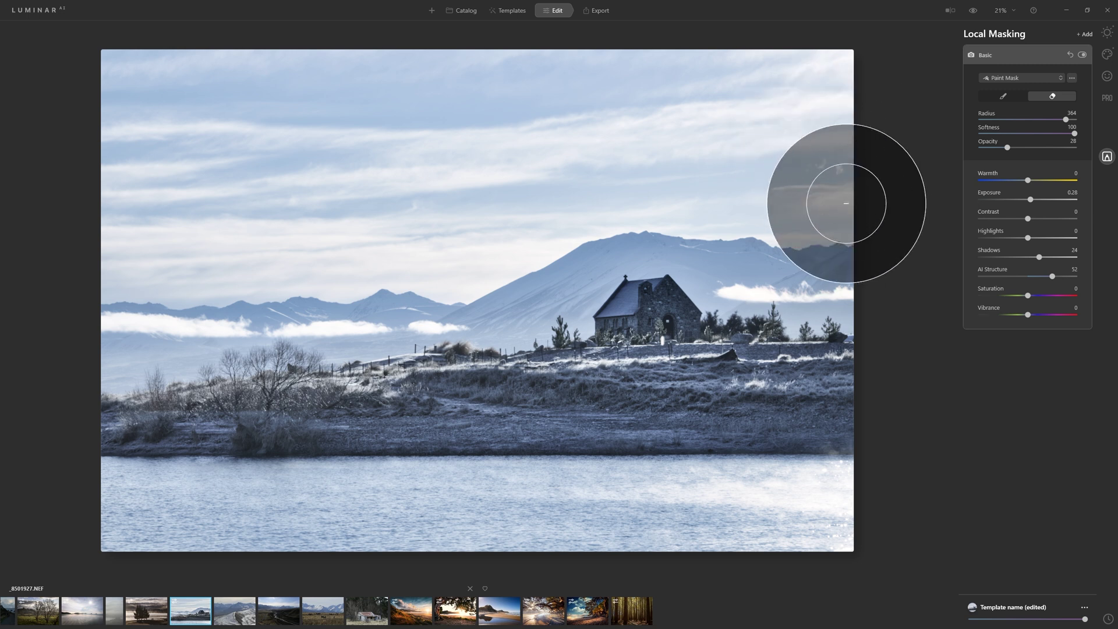
Step: Add a second Basic mask with darker Exposure (-1.12) and Saturation -25, ready for painting
click(1084, 36)
click(1072, 53)
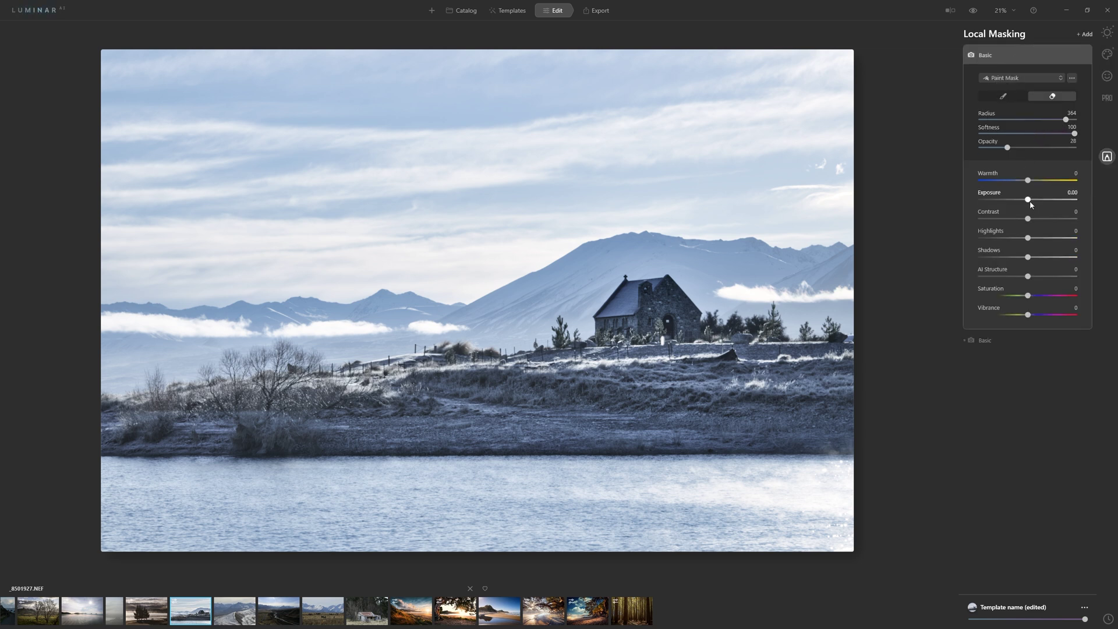
drag(1028, 200, 1022, 238)
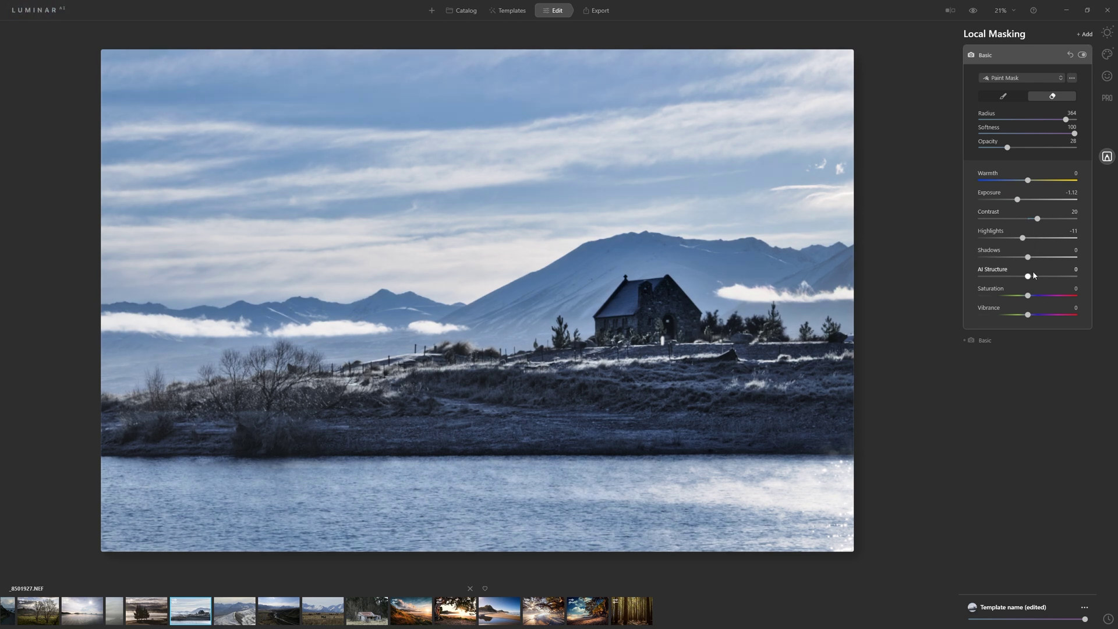
drag(1028, 296, 1018, 296)
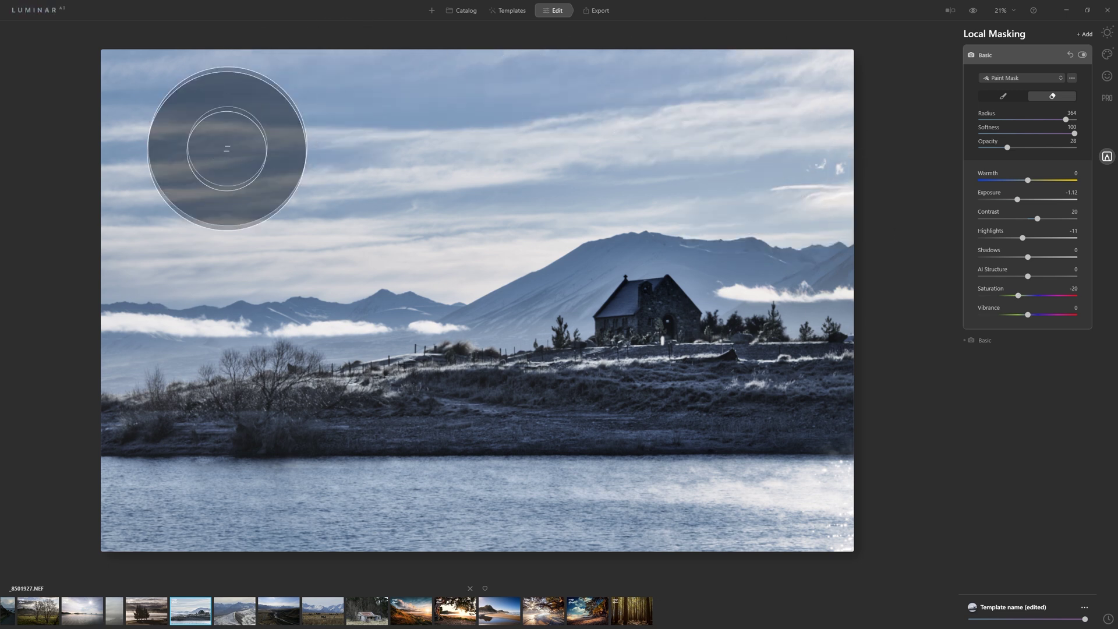
click(1082, 54)
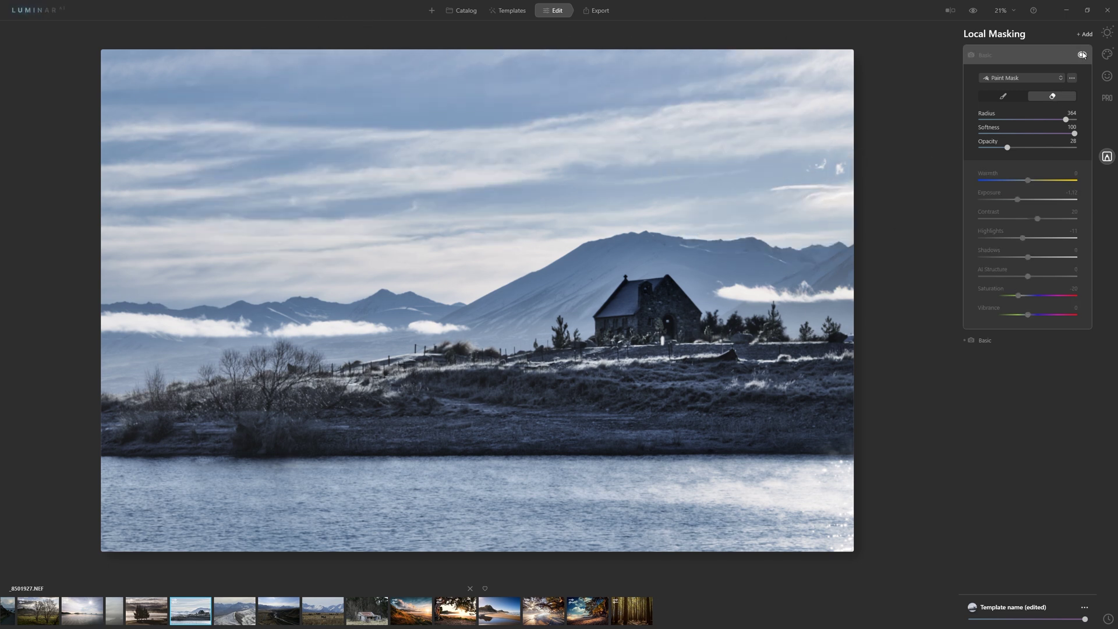
click(1082, 54)
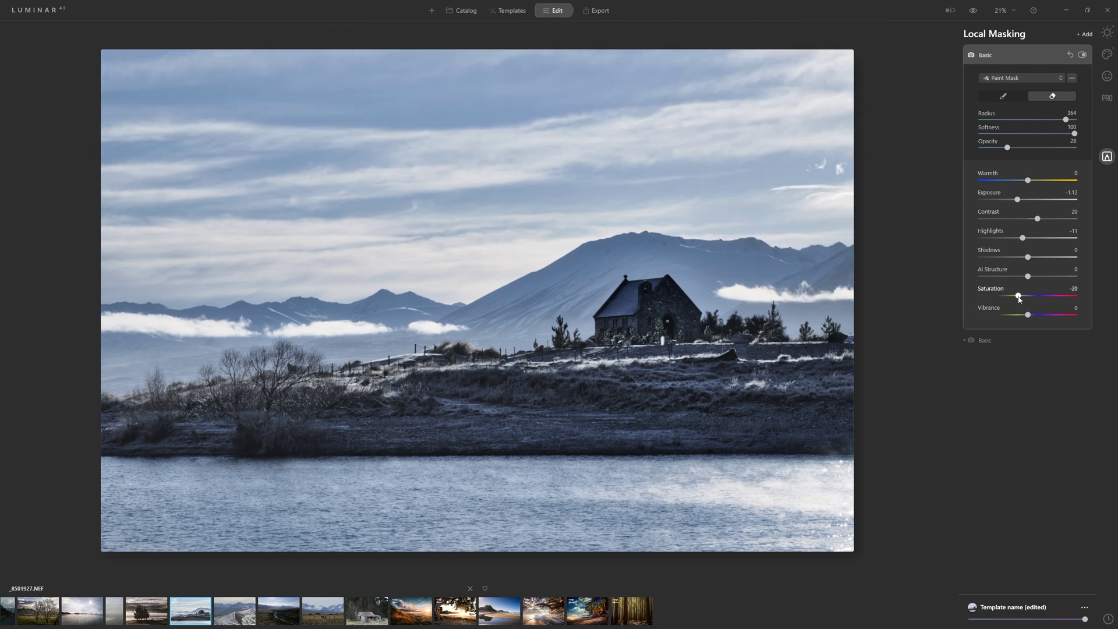
key(alt)
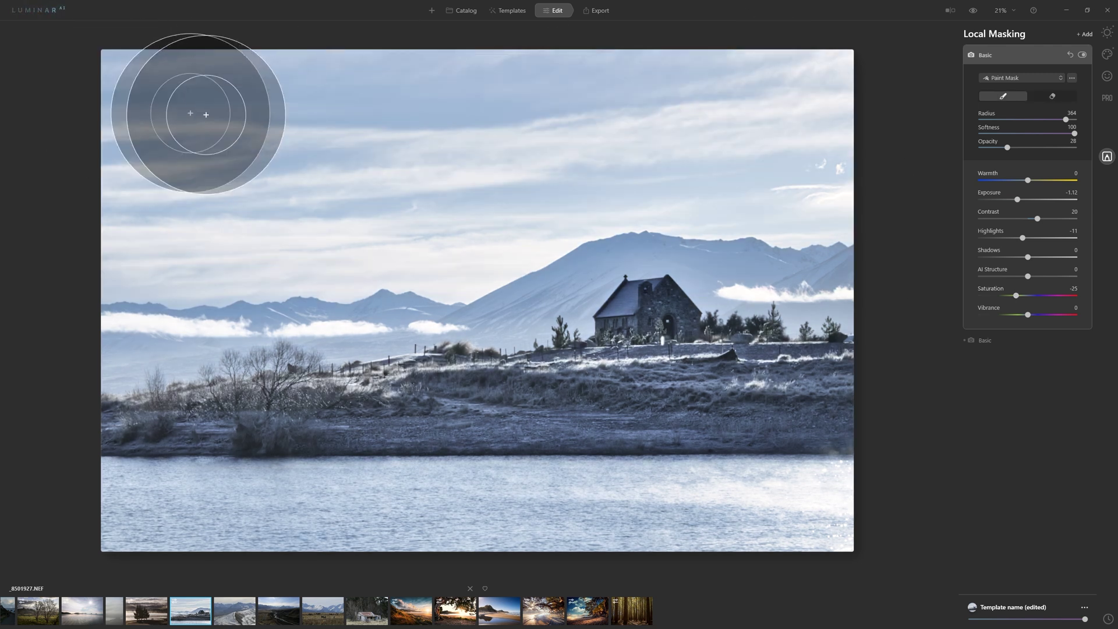
Step: Turn the Basic mask into a gradient that darkens the sky down to the church
click(1057, 77)
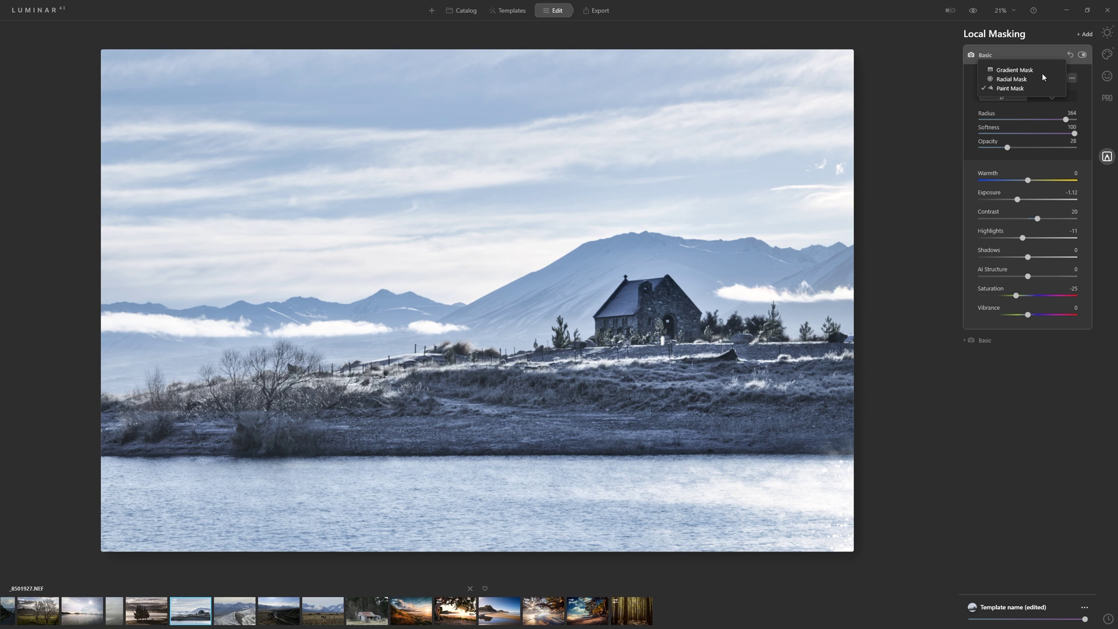
click(1016, 71)
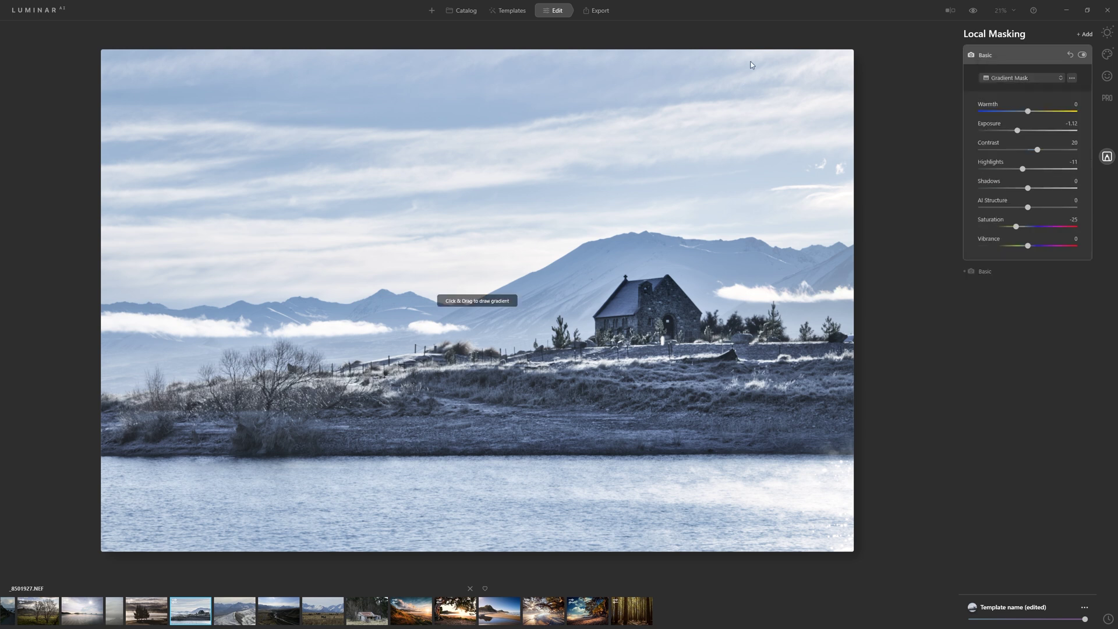
drag(686, 58, 697, 121)
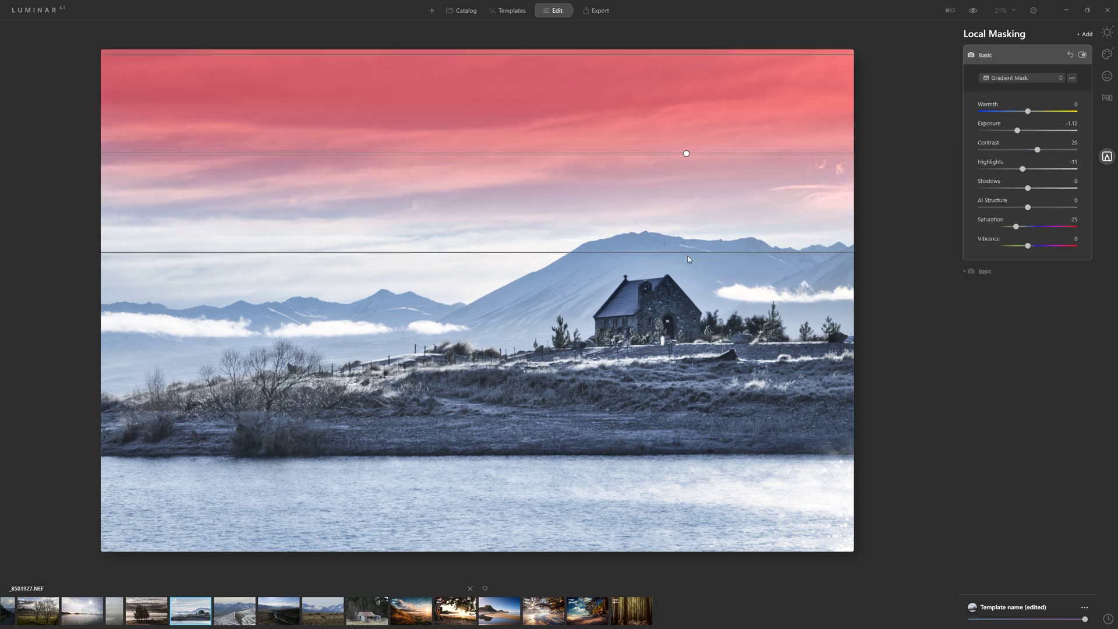
drag(688, 256, 693, 324)
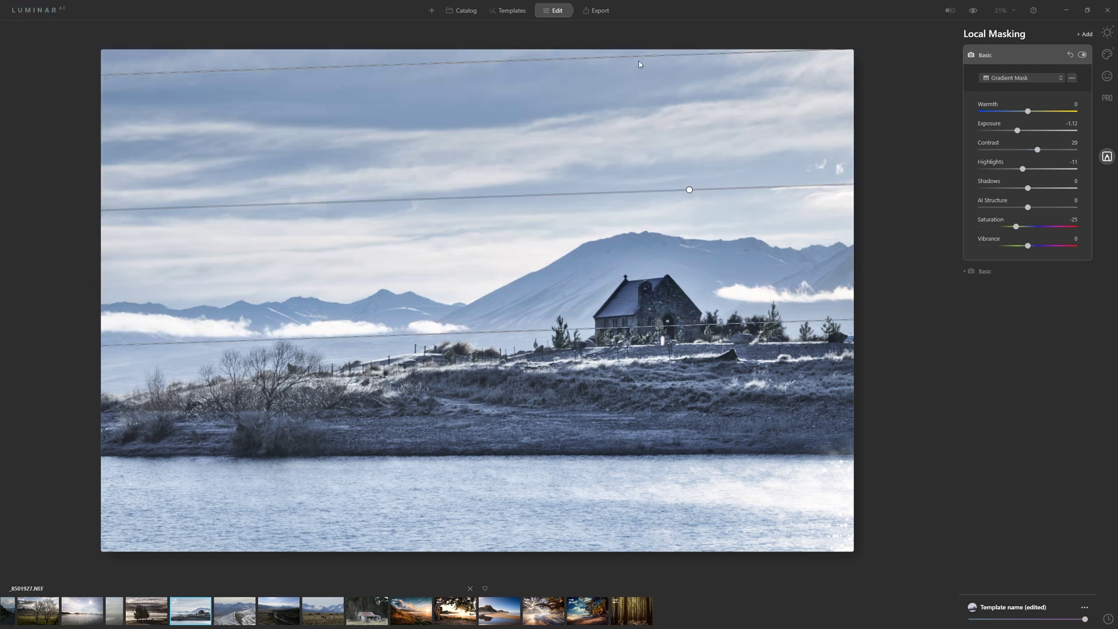
click(1083, 55)
click(1083, 55)
Step: Erase the mask along the shoreline, leaving the eraser at Radius 328 and Opacity 73
key(b)
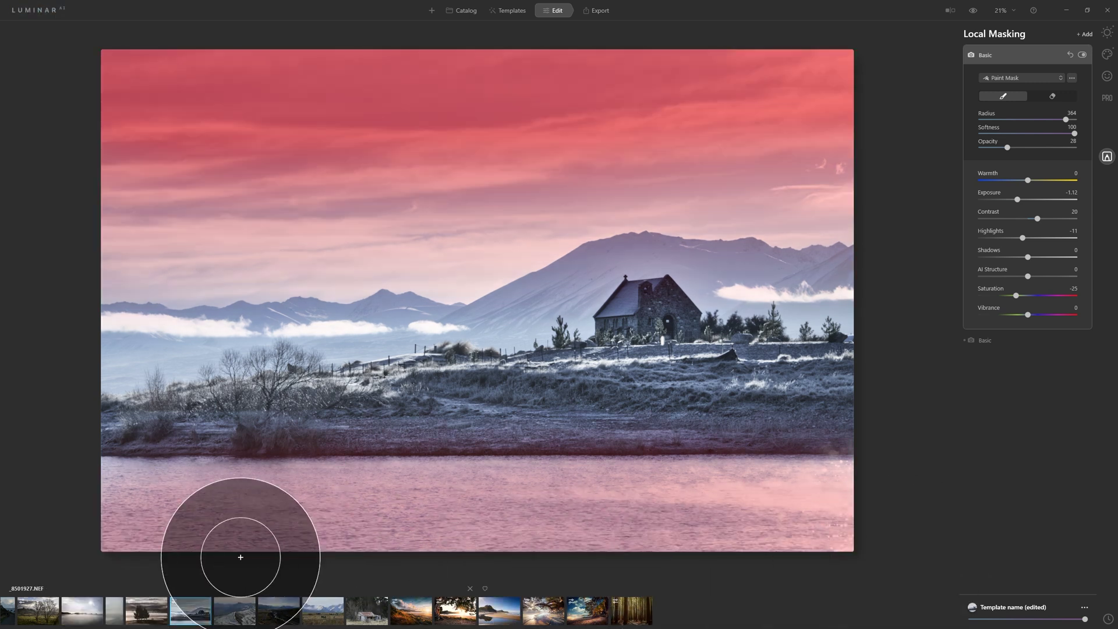
key(bracketleft)
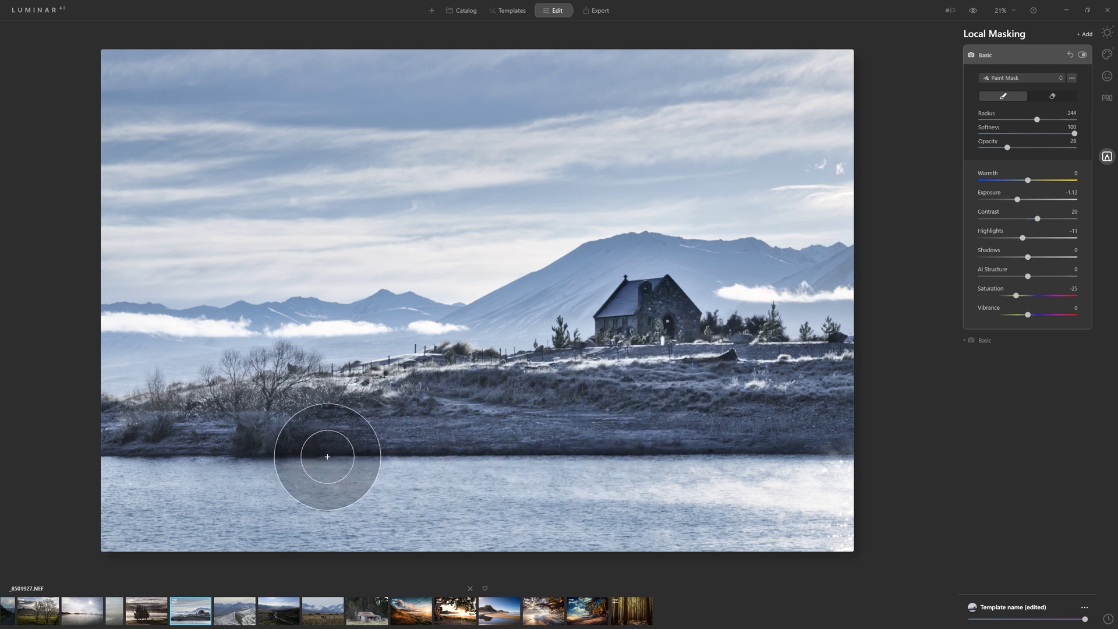
click(1052, 96)
mouse_move(147, 467)
mouse_down()
mouse_move(95, 470)
mouse_move(816, 462)
mouse_move(162, 474)
mouse_move(711, 453)
mouse_up()
click(1050, 147)
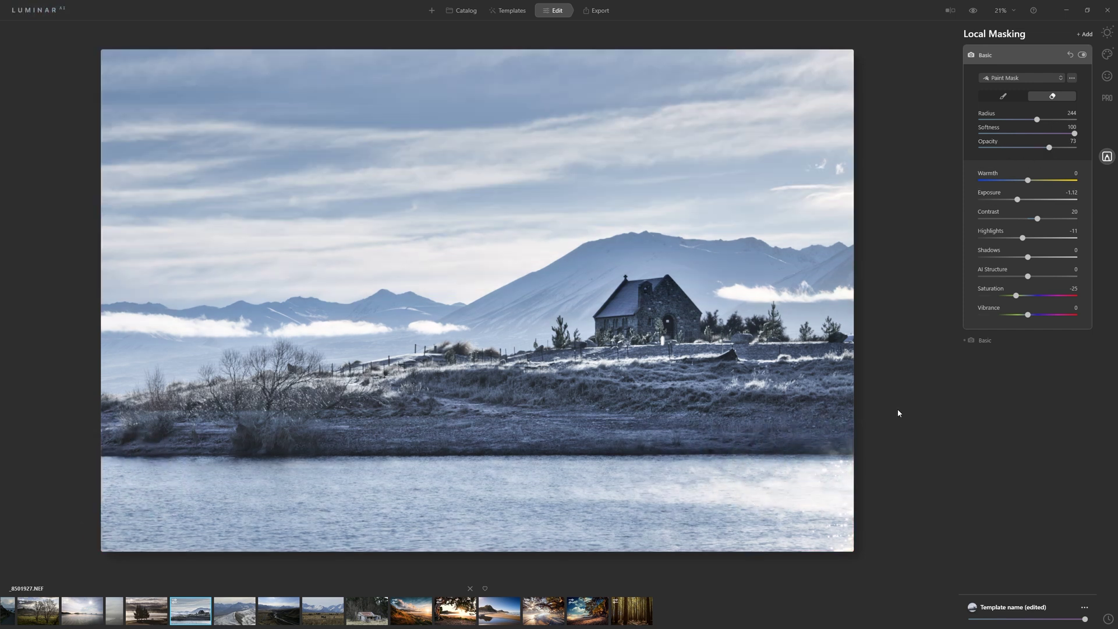
key(bracketright)
key(bracketright)
key(bracketright)
key(bracketright)
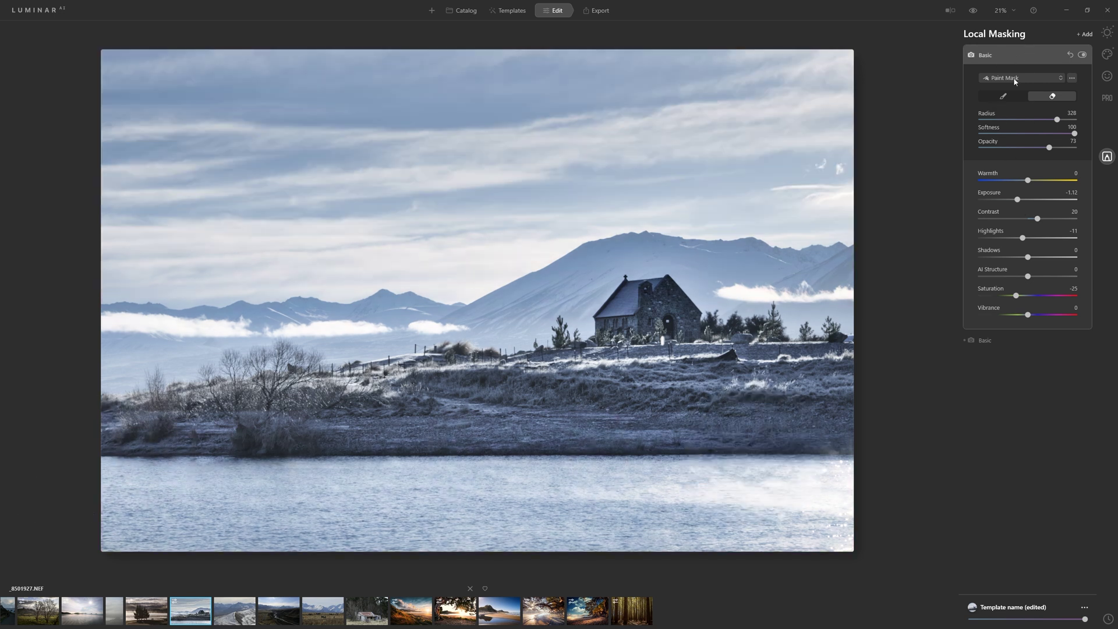
click(1017, 56)
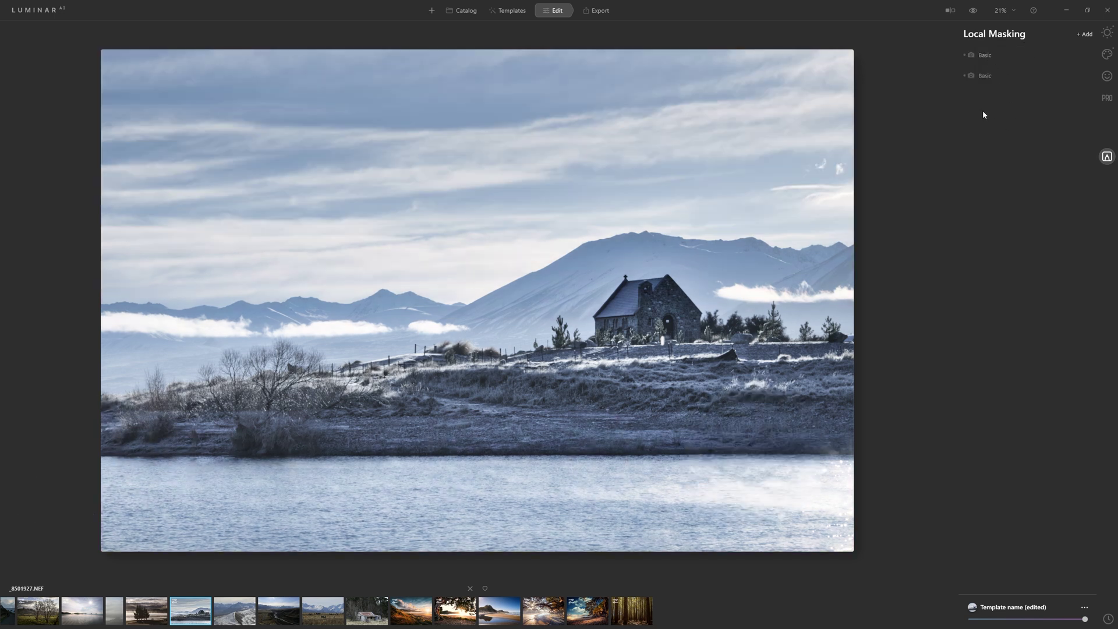
click(993, 71)
click(1081, 76)
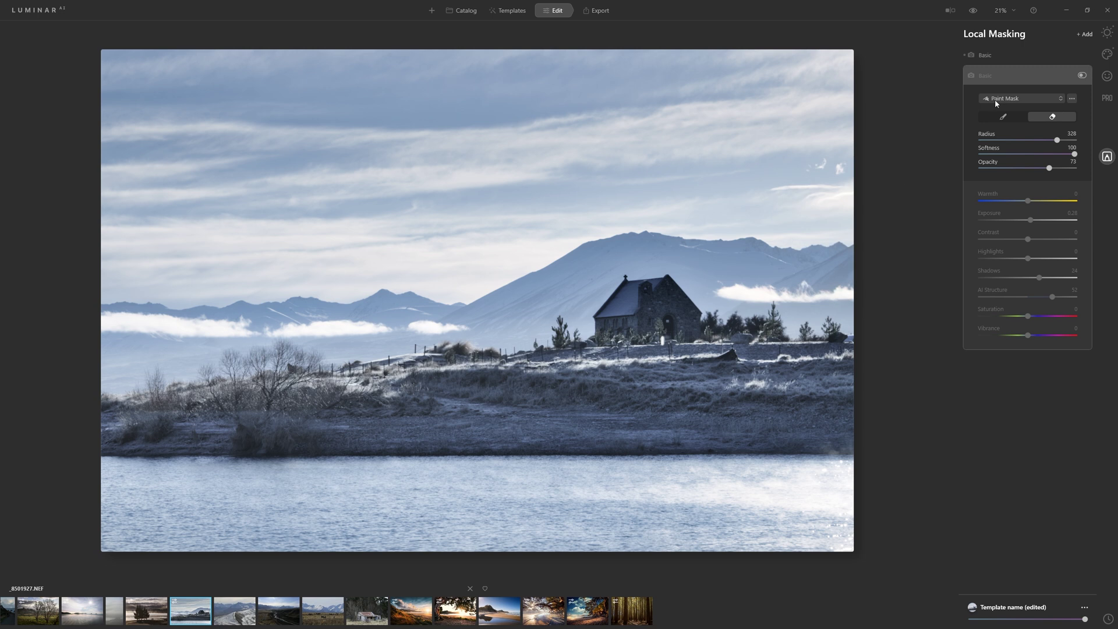
click(1081, 76)
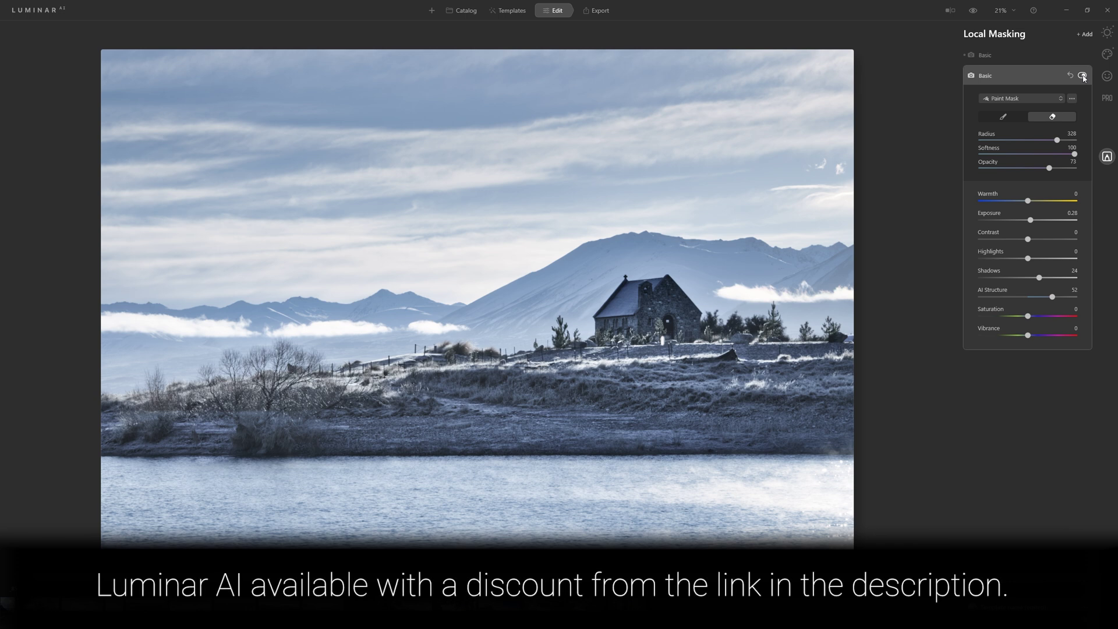
click(997, 55)
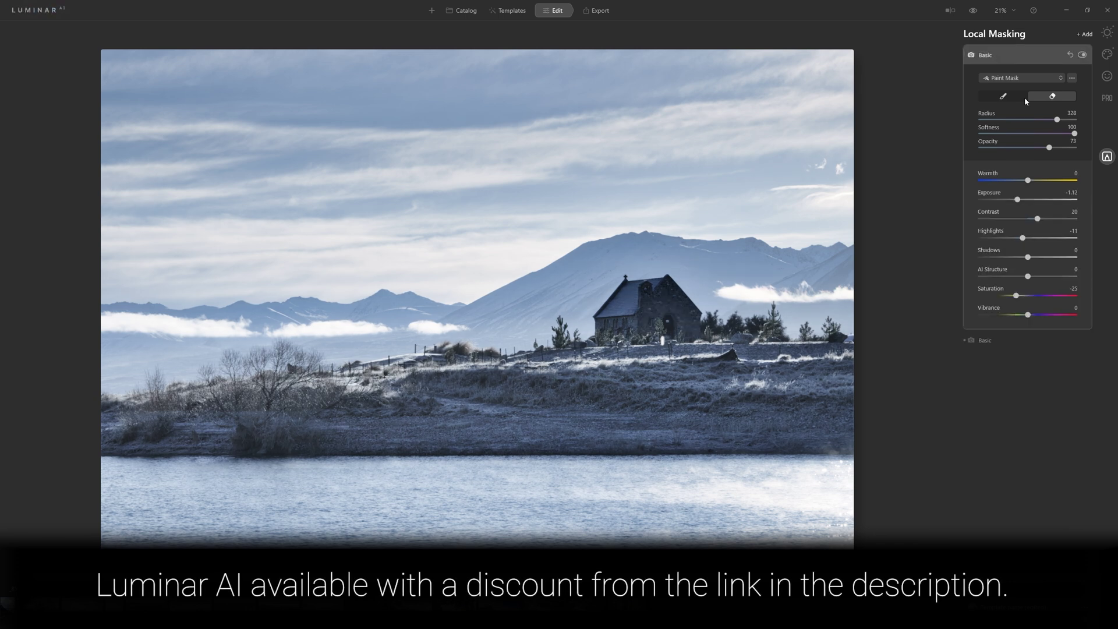
click(1083, 56)
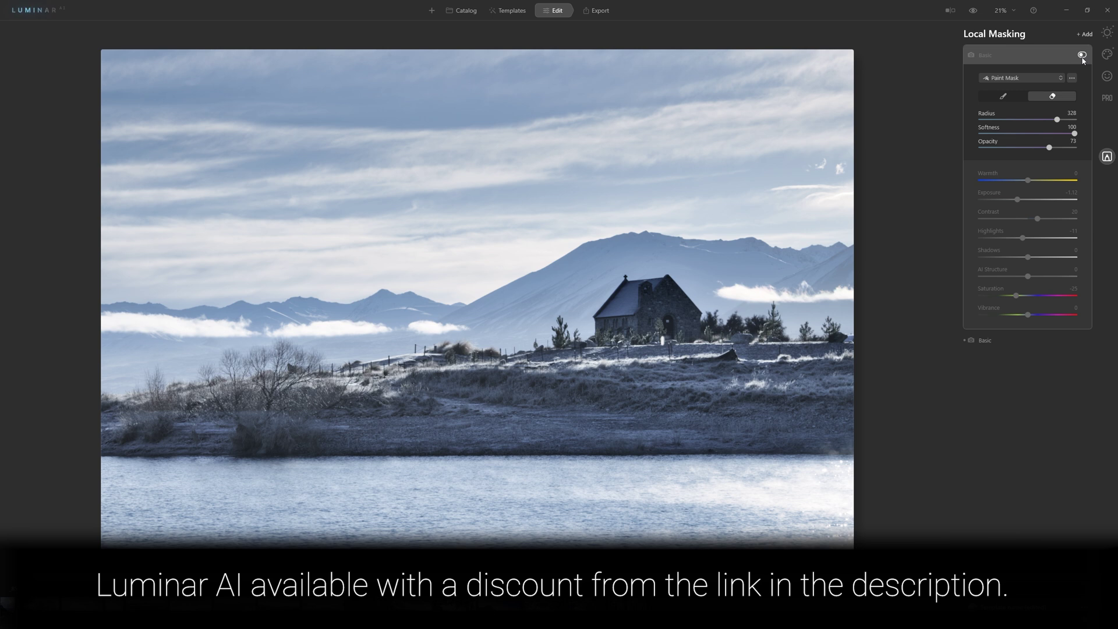
click(1083, 58)
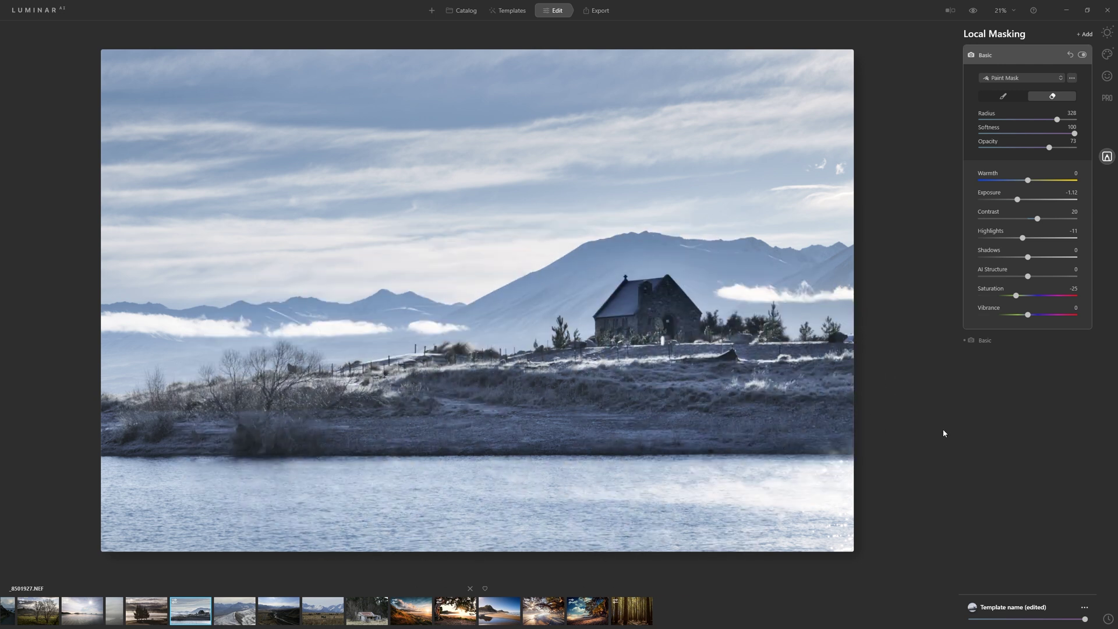
Step: Set the Essentials Light Exposure to 1.40, then view the unedited original for comparison
click(1107, 33)
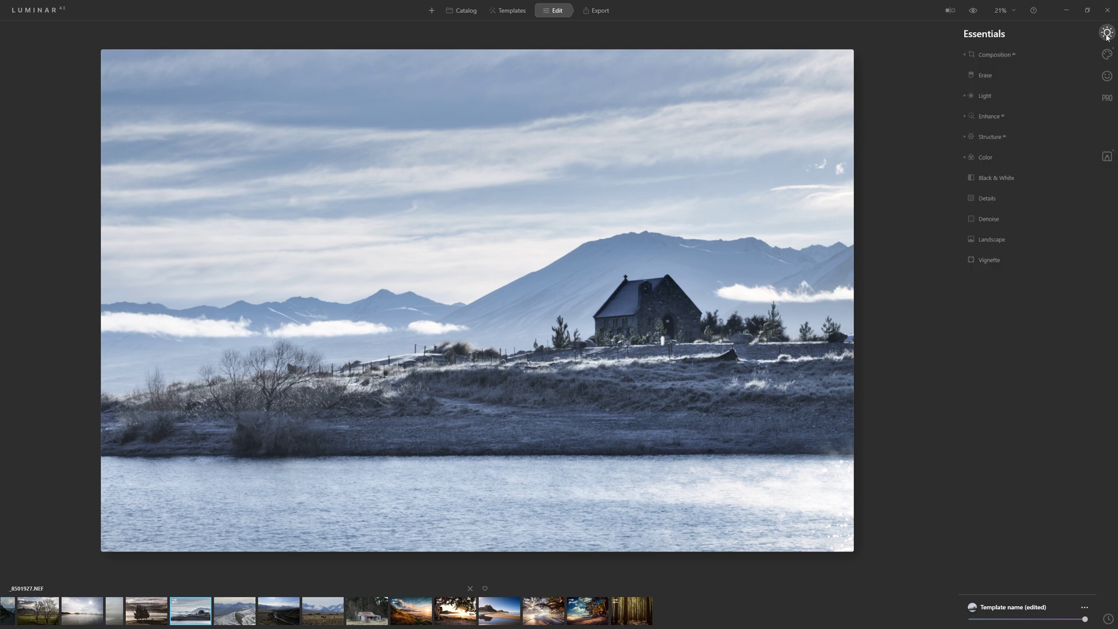
click(993, 99)
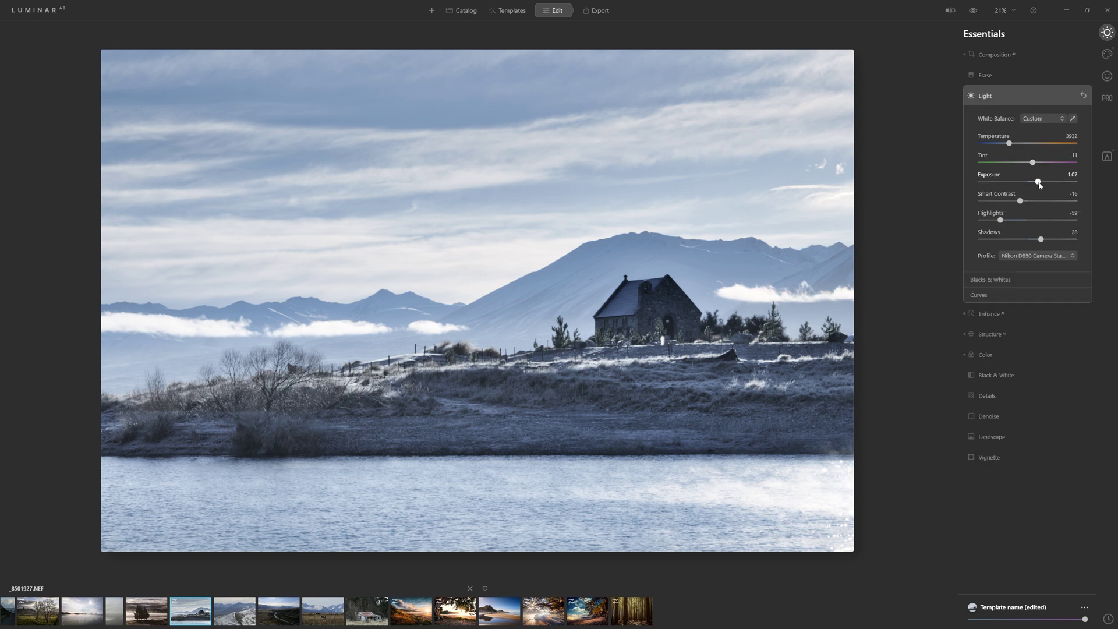
drag(1040, 185, 1042, 188)
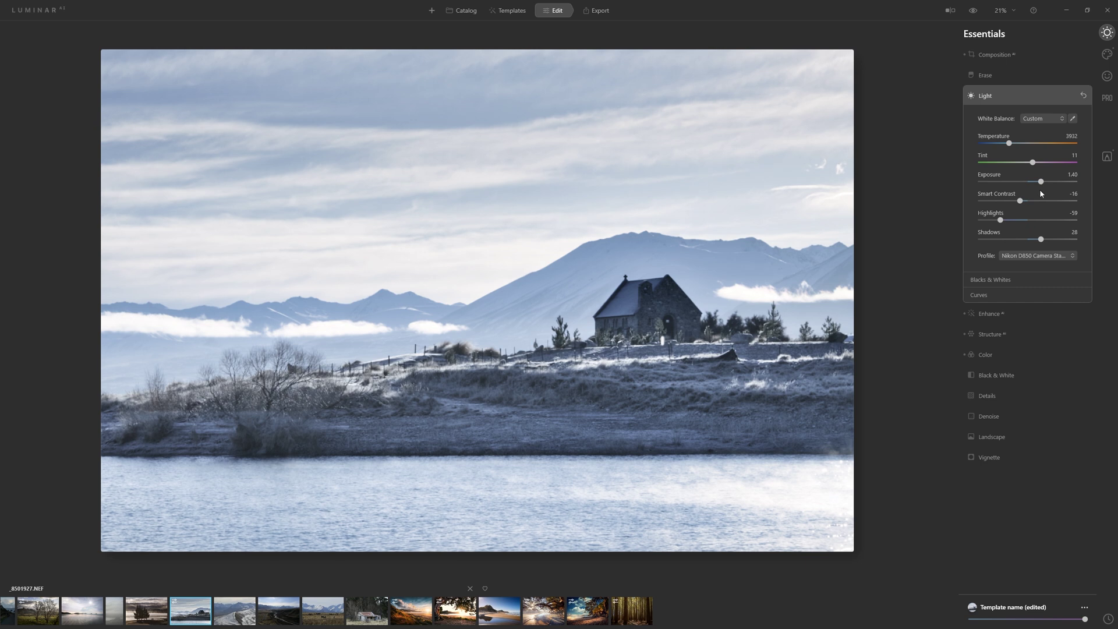
click(974, 11)
click(973, 12)
click(973, 12)
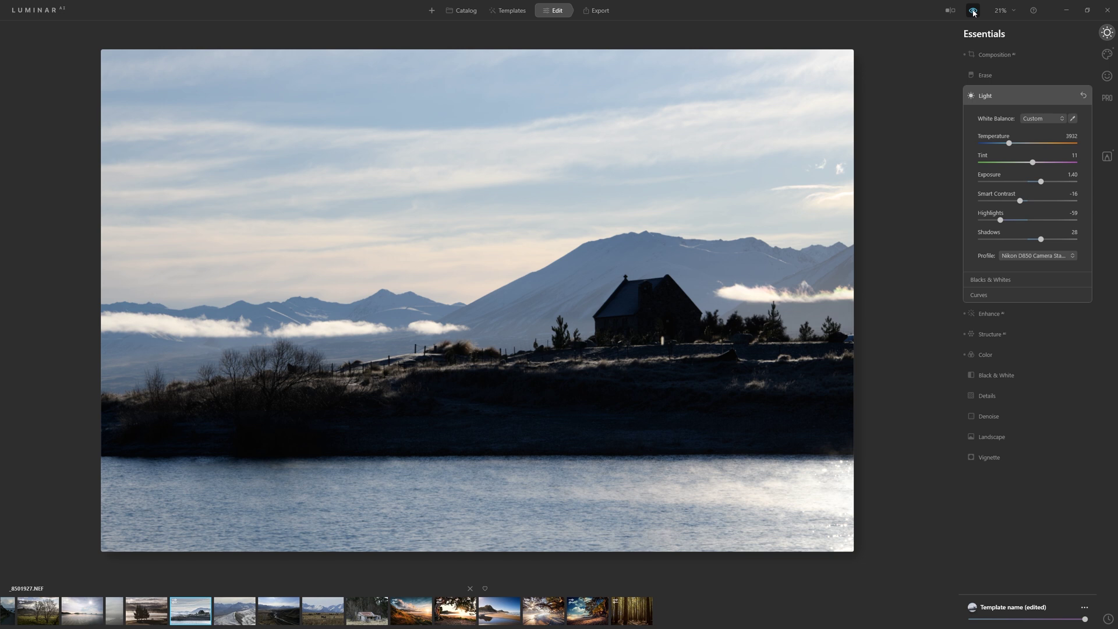
click(974, 12)
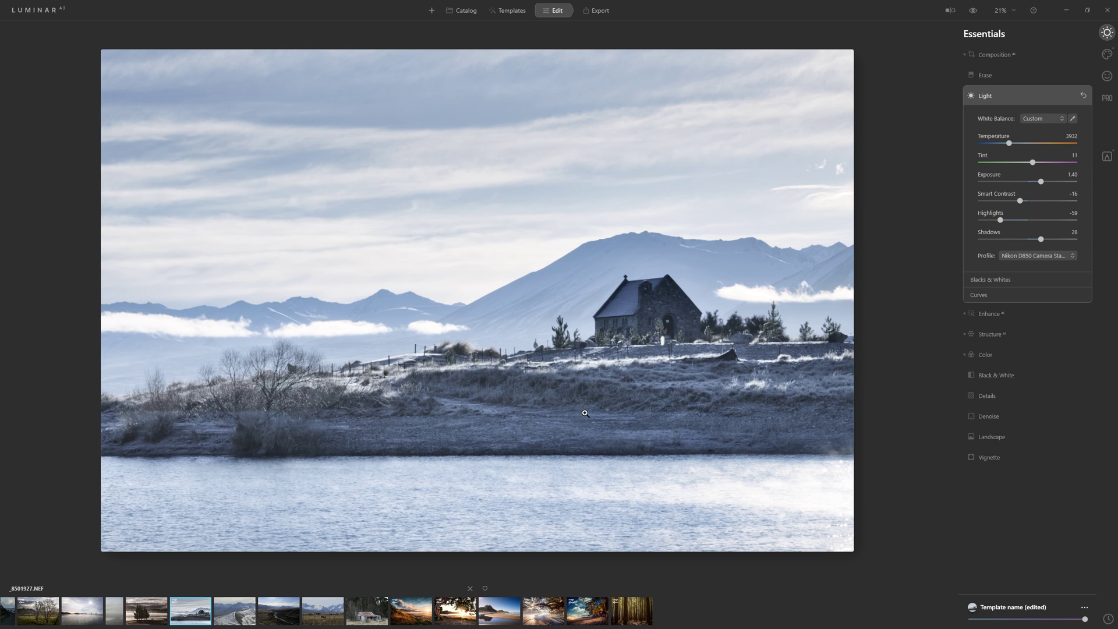
click(971, 13)
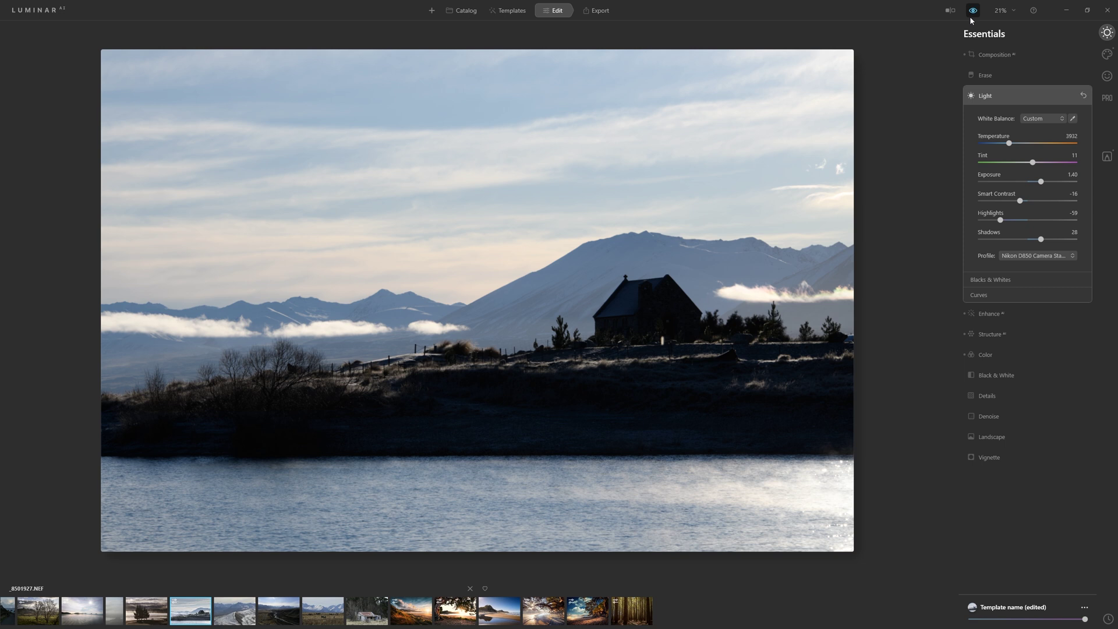
click(971, 17)
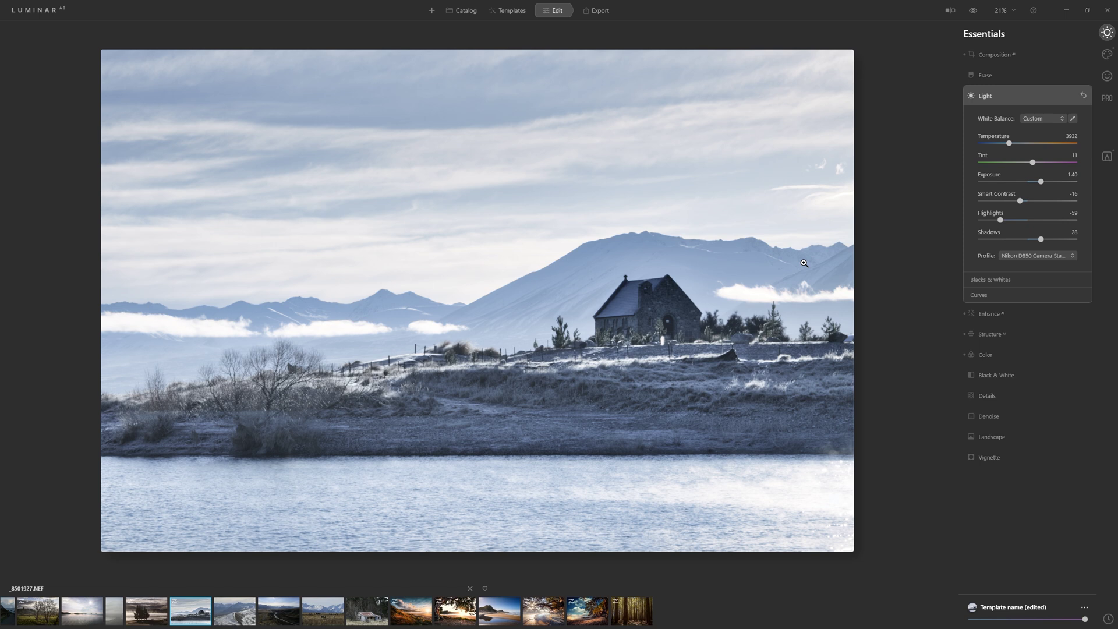
Step: Show a Before/After split and drag its divider across the church photo
click(949, 10)
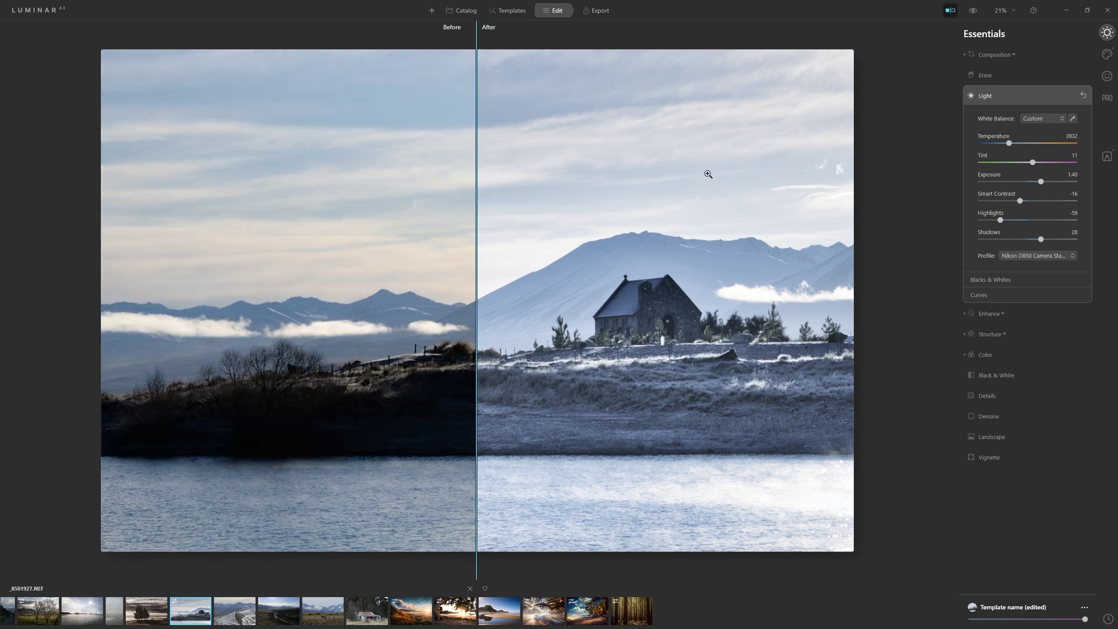
drag(481, 207, 474, 233)
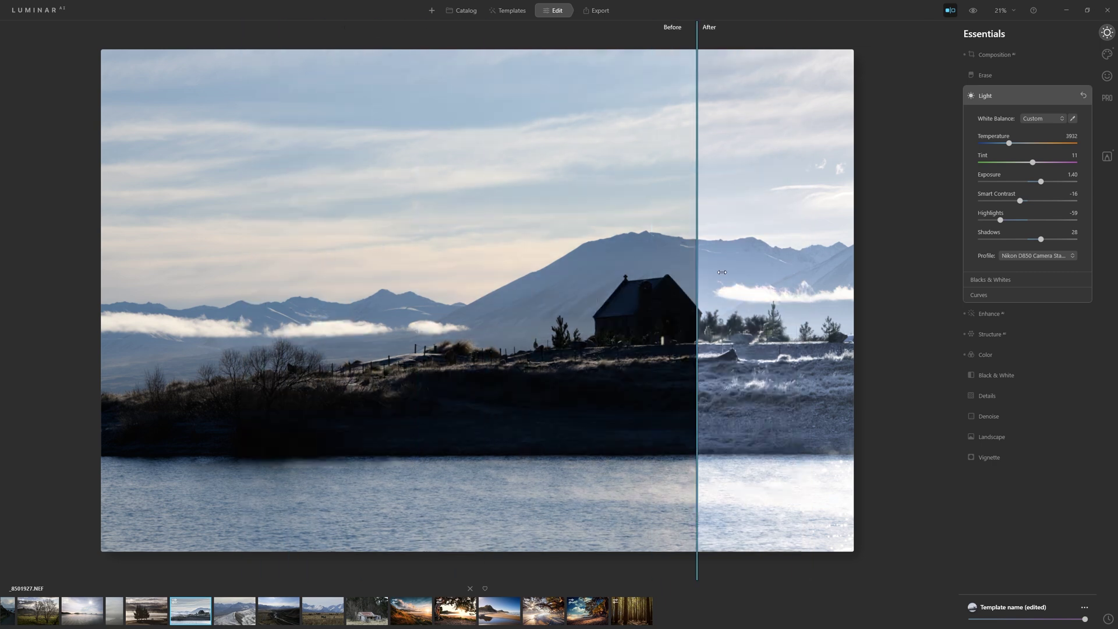